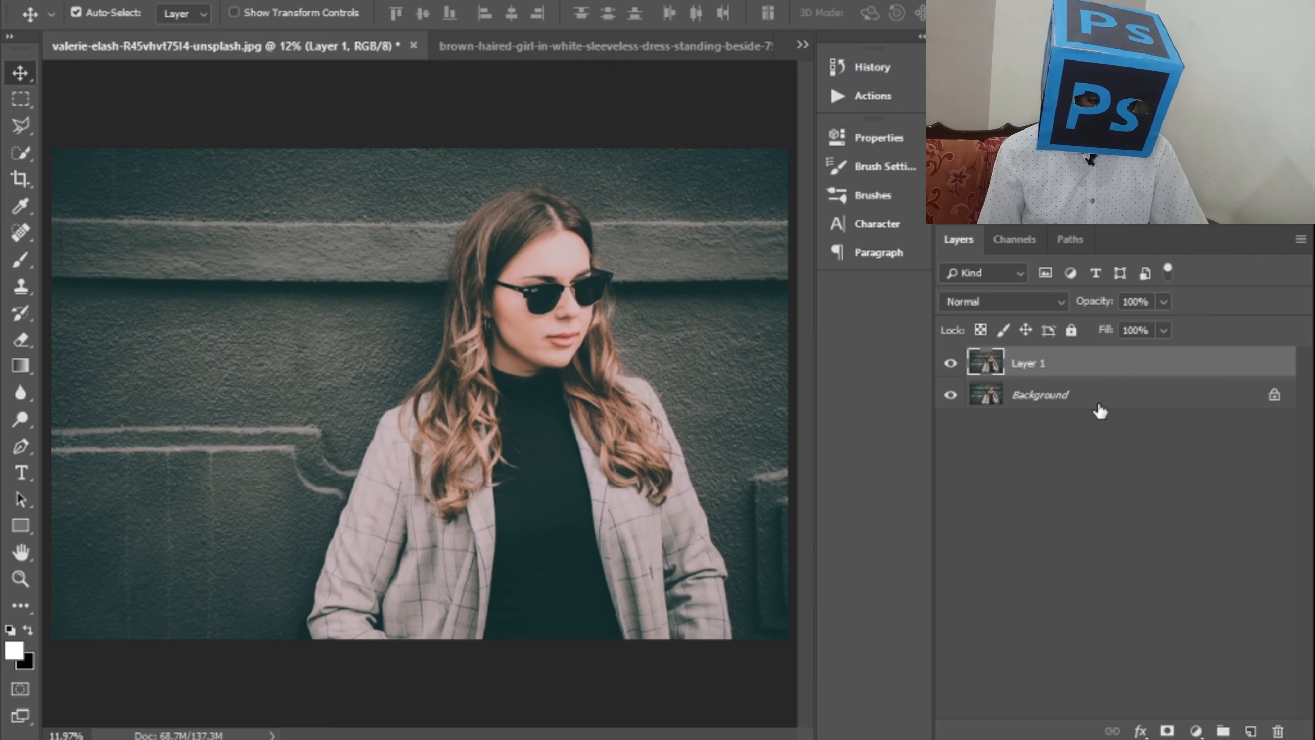
Merge Layer 1 into the Background and add a Gradient Map adjustment layer above it.
key("ctrl+e")
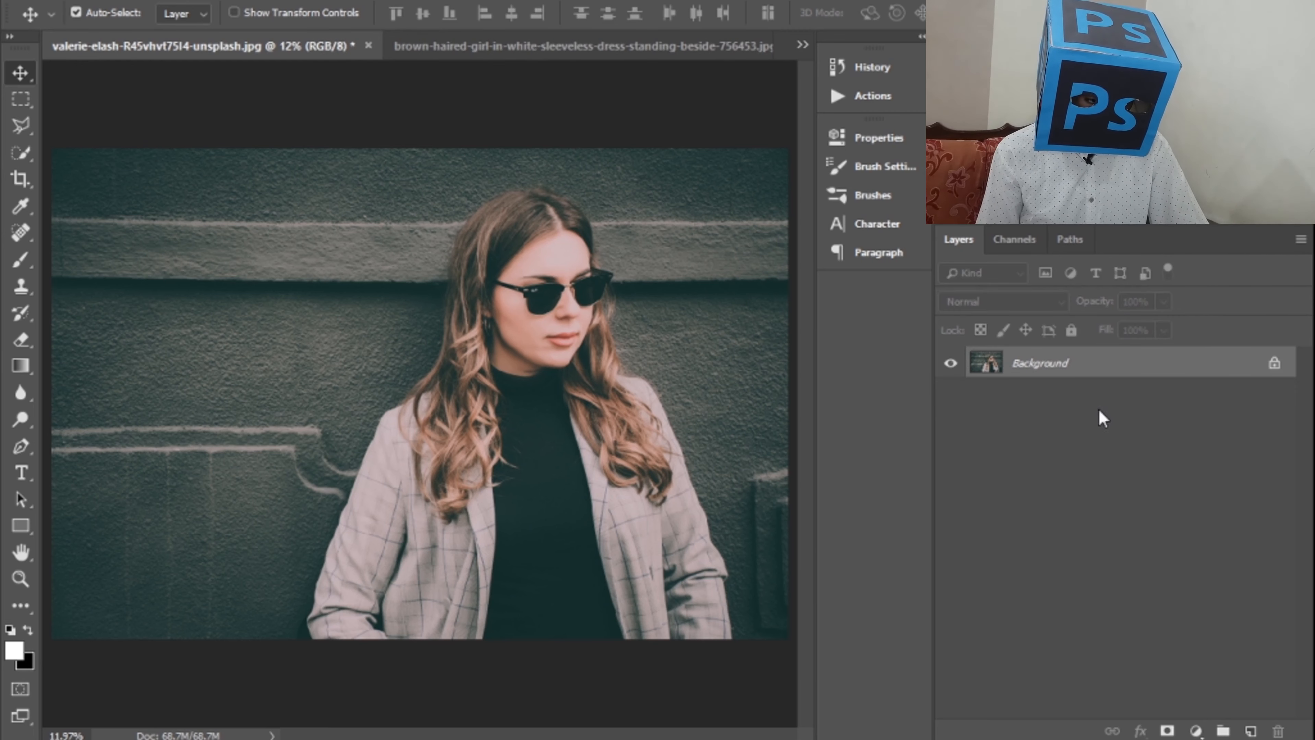
left_click(1199, 733)
left_click(1195, 694)
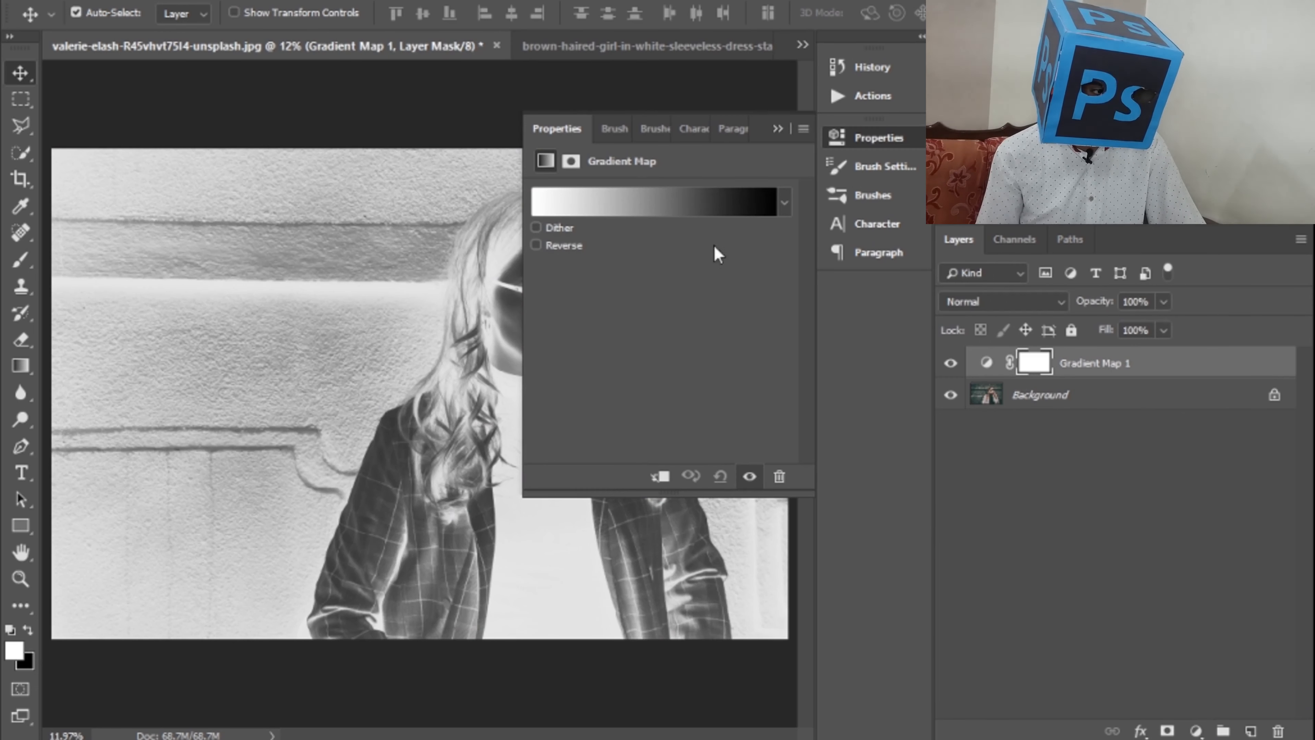
Reset the gradient presets to the default set and apply the Red, Green gradient to the Gradient Map layer.
left_click(669, 206)
left_click(1036, 129)
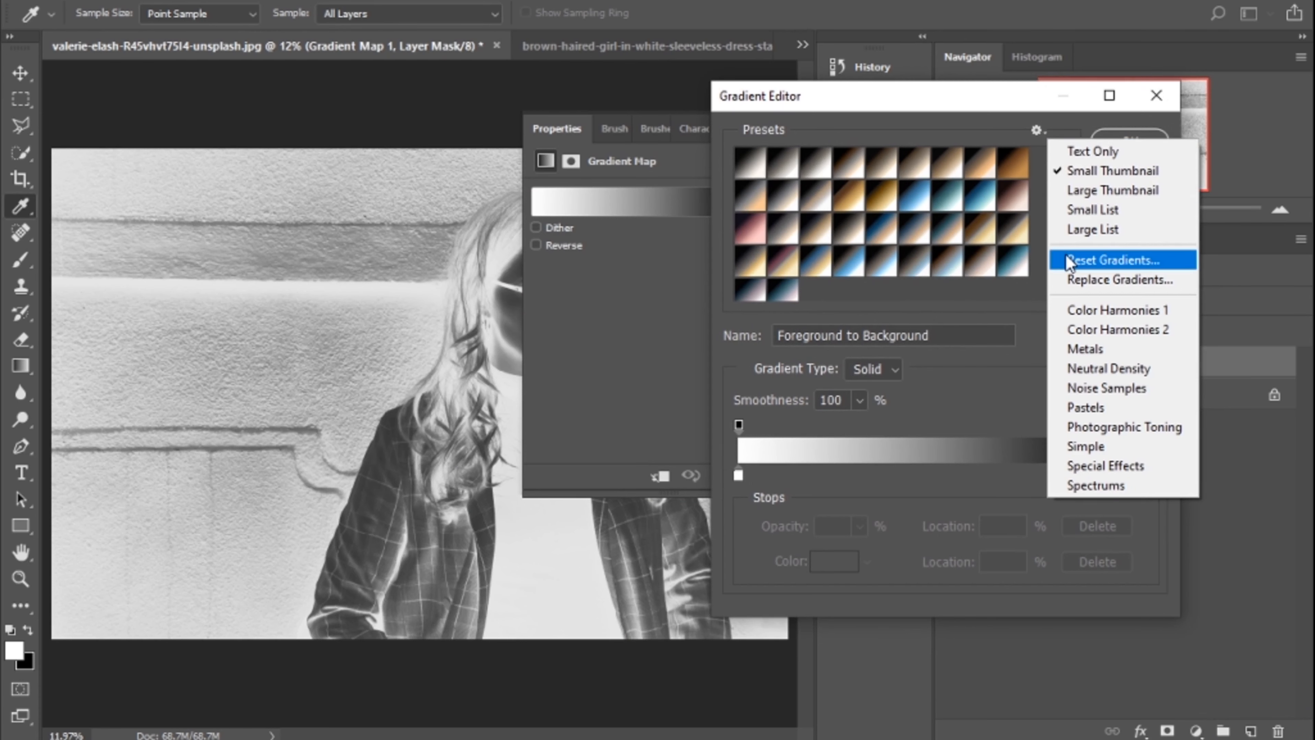
left_click(1071, 260)
left_click(581, 274)
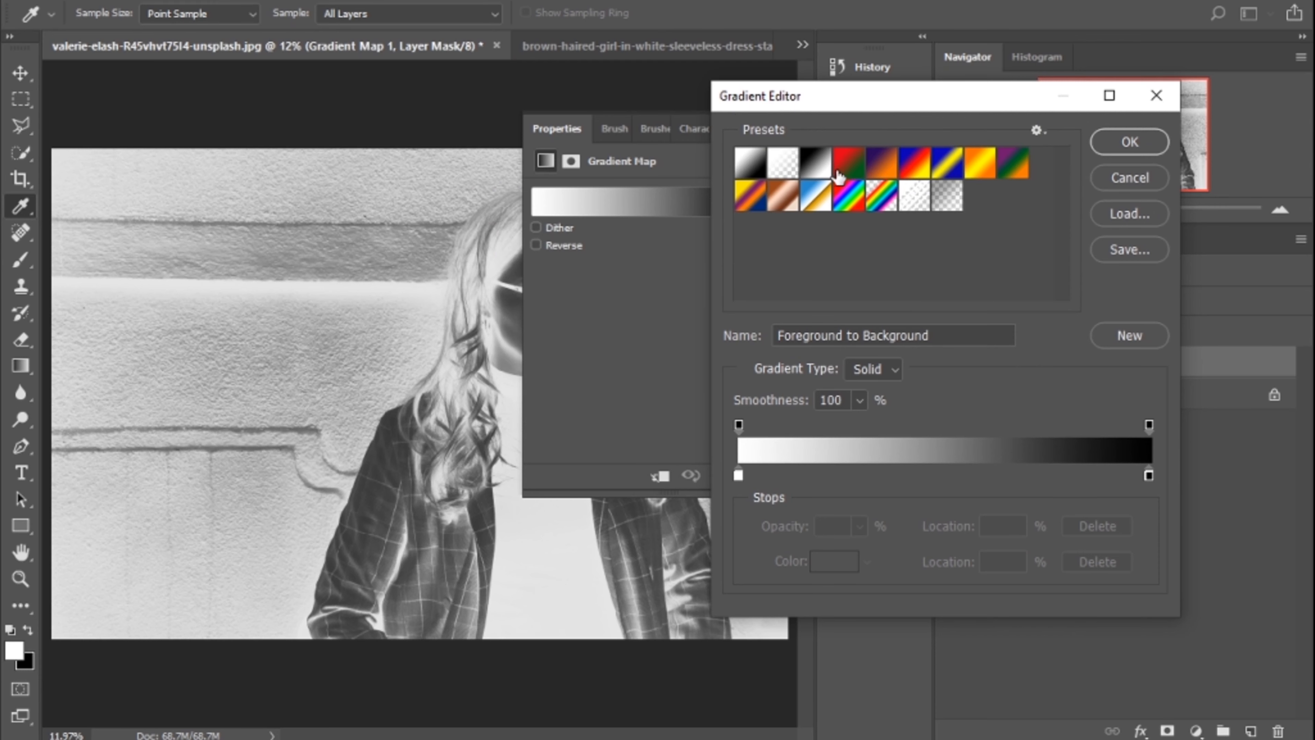
left_click(838, 176)
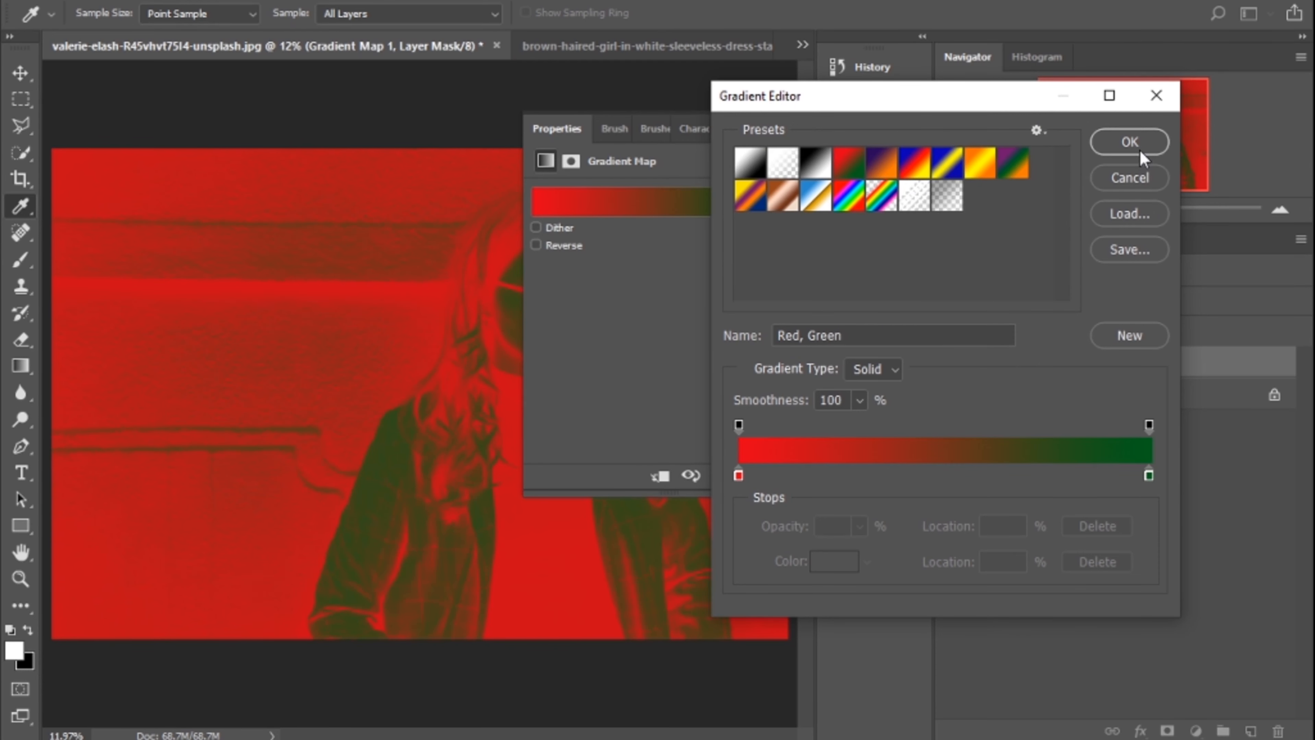
left_click(1131, 142)
Lower the Gradient Map layer's opacity to 67% and set its blend mode to Multiply.
left_click(1163, 302)
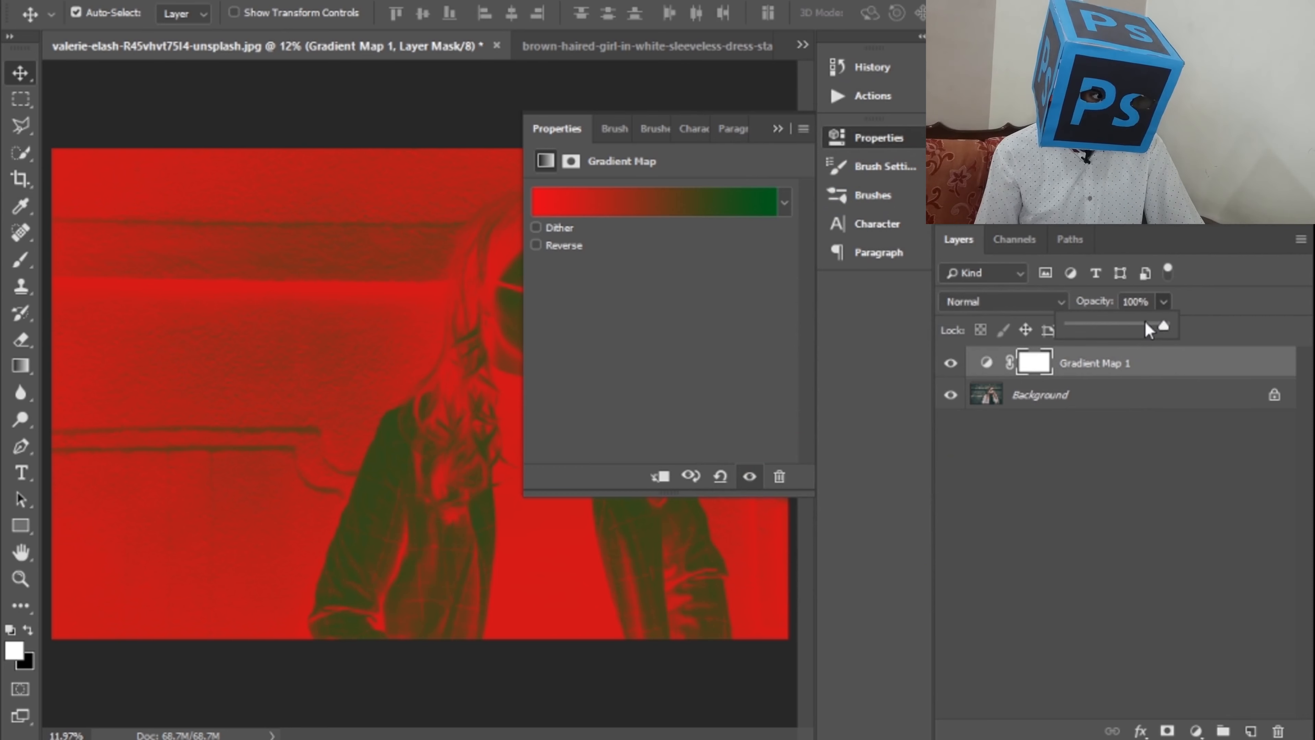
left_click_drag(1149, 329, 1130, 326)
left_click(1004, 303)
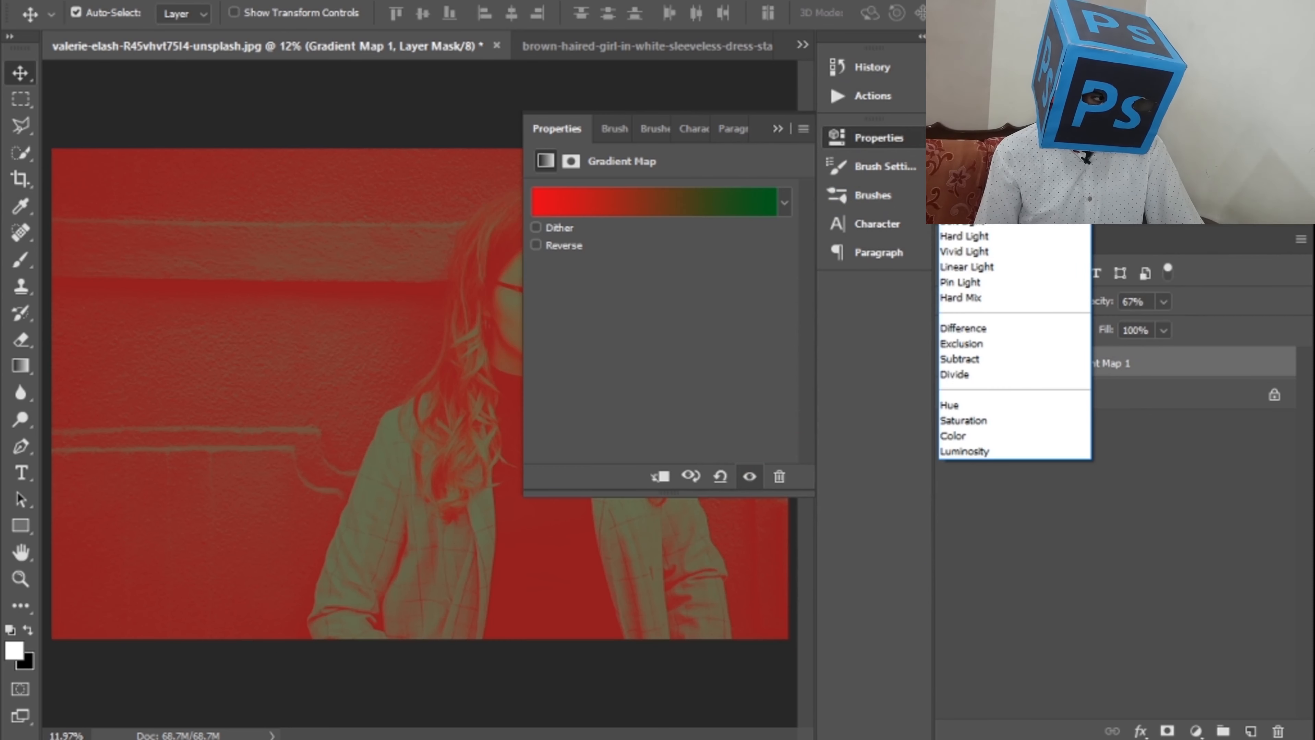
left_click(957, 36)
left_click(779, 129)
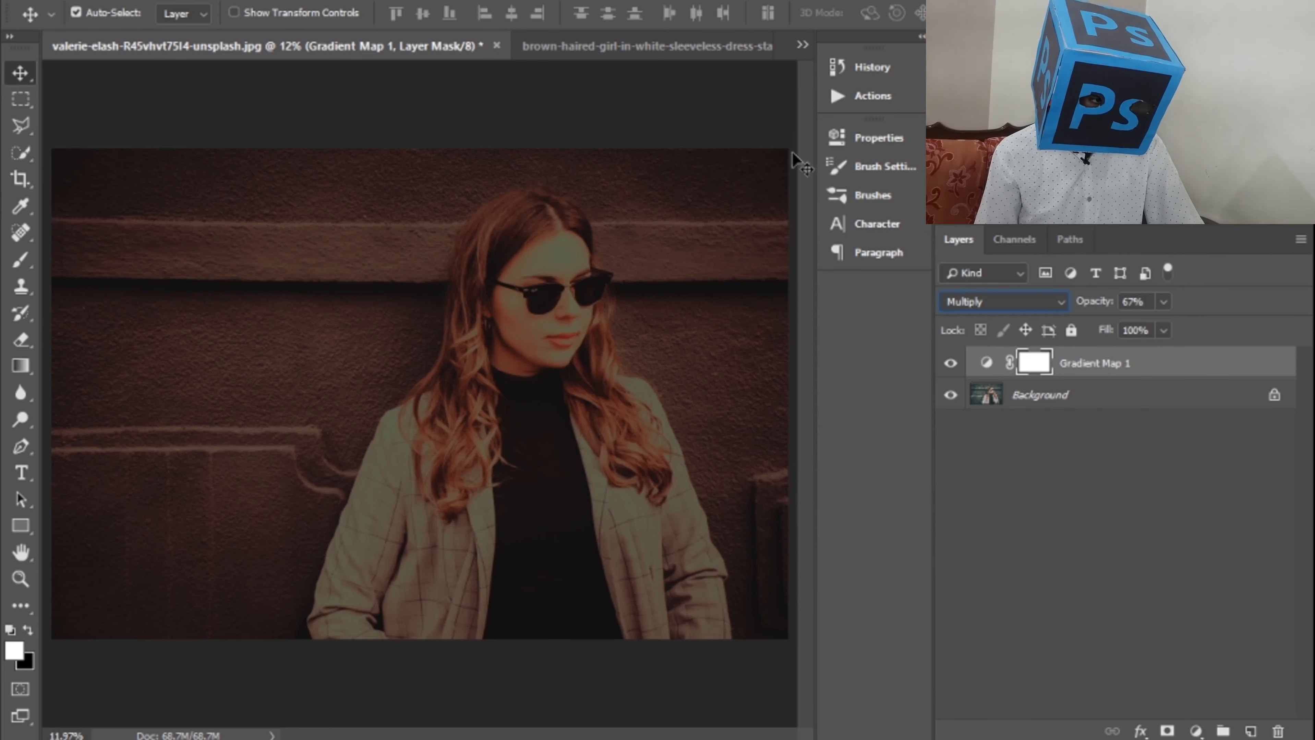
Readjust the Gradient Map layer's opacity and reduce its fill to soften the red tint.
left_click(1164, 301)
left_click_drag(1174, 326, 1157, 329)
left_click(1143, 450)
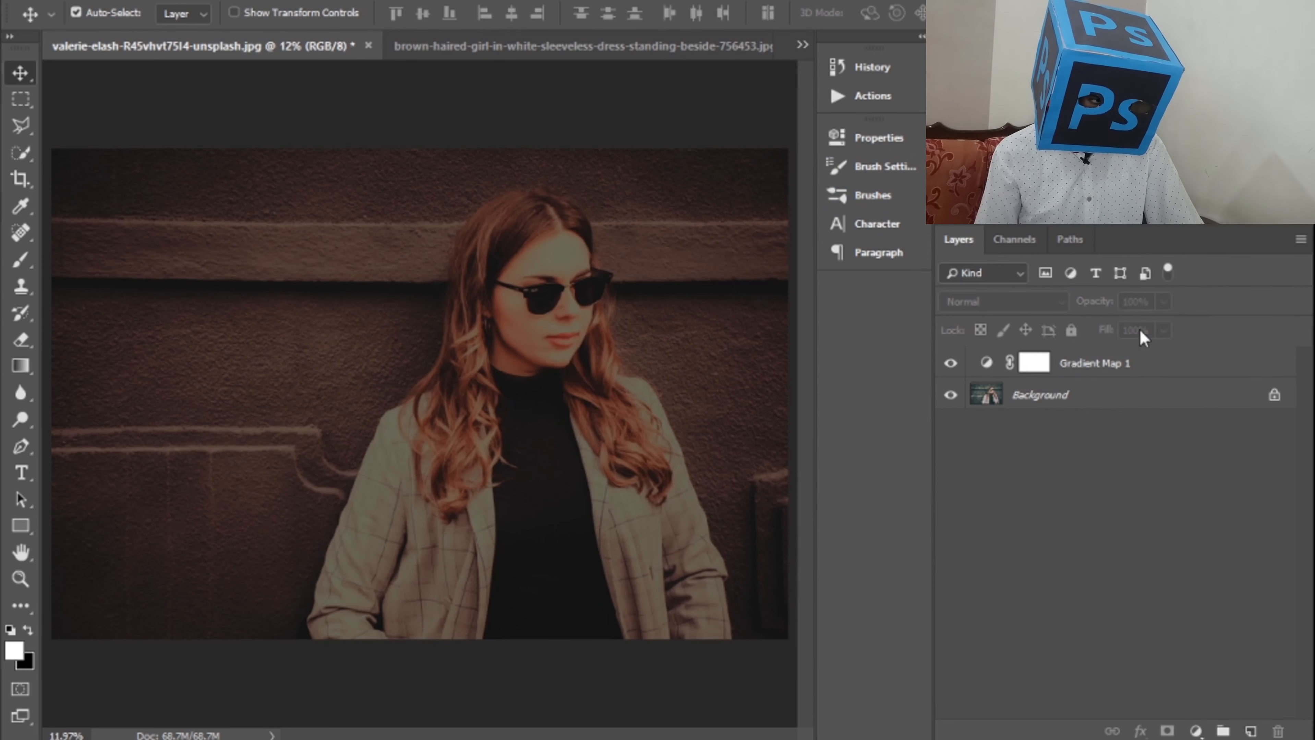
left_click(1139, 364)
left_click(1163, 332)
left_click(1133, 356)
left_click(1125, 432)
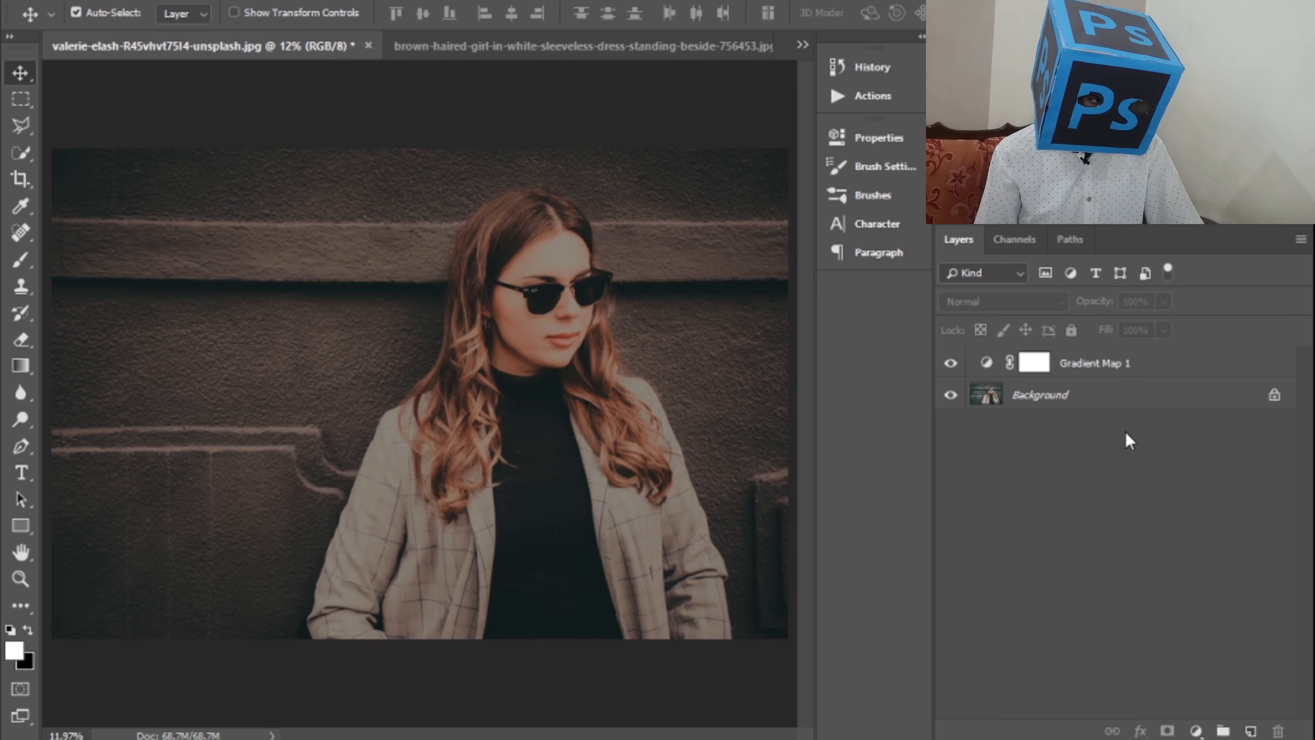
Set the Gradient Map layer's opacity to 89%.
left_click(1109, 366)
left_click(1164, 301)
left_click(1192, 328)
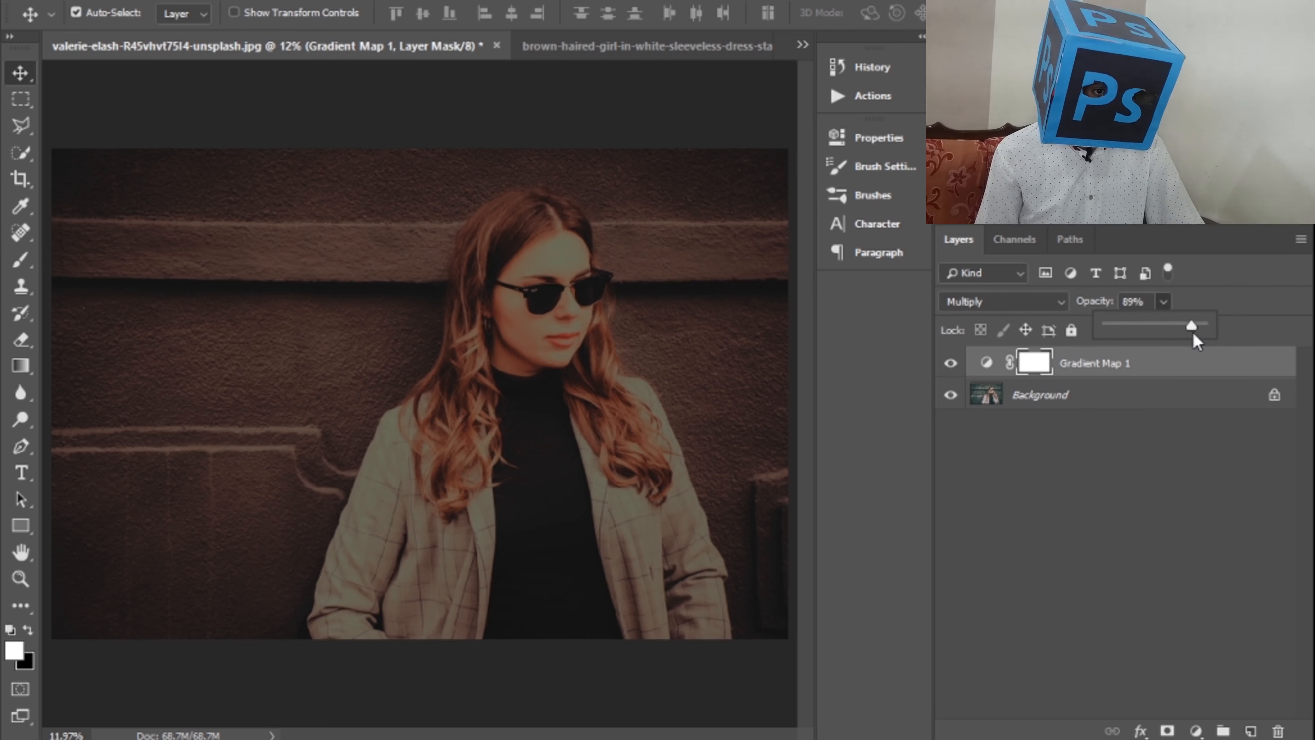
left_click(1171, 458)
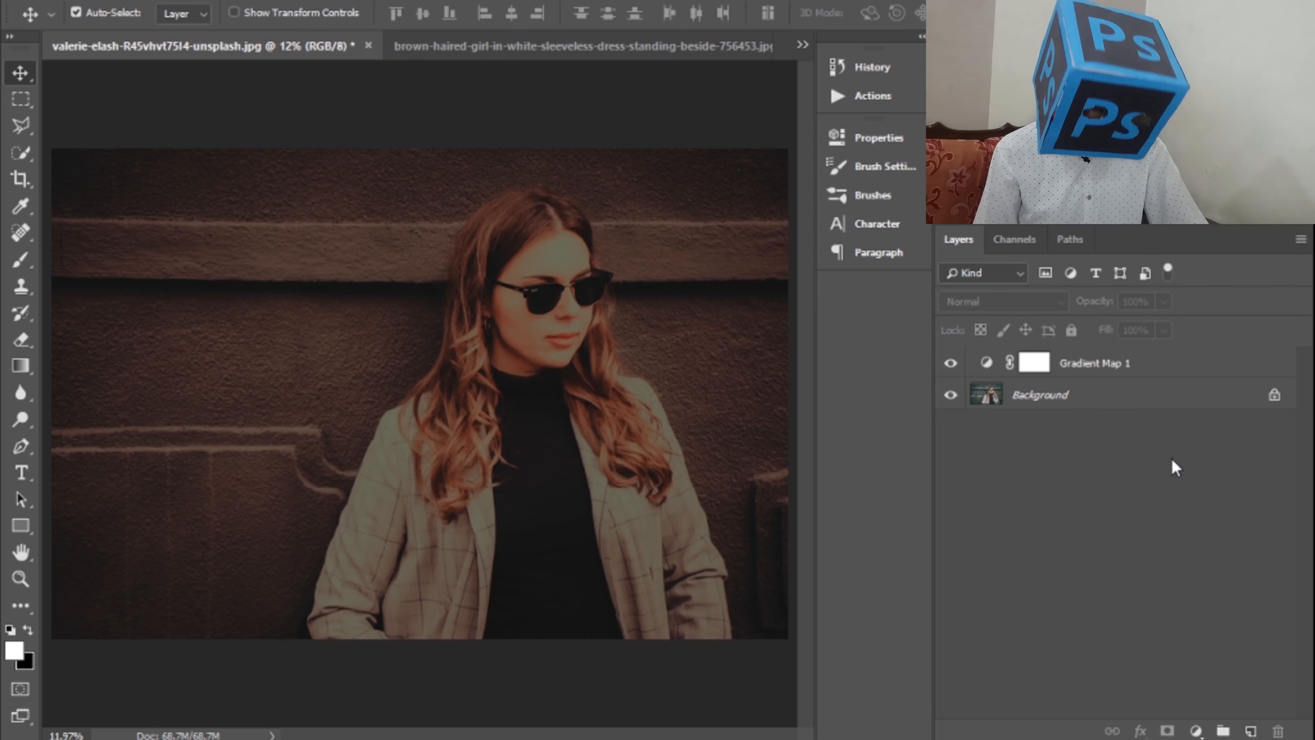
Delete the red-green Gradient Map layer and add a fresh Gradient Map adjustment layer above the Background.
left_click(1133, 362)
key("Delete")
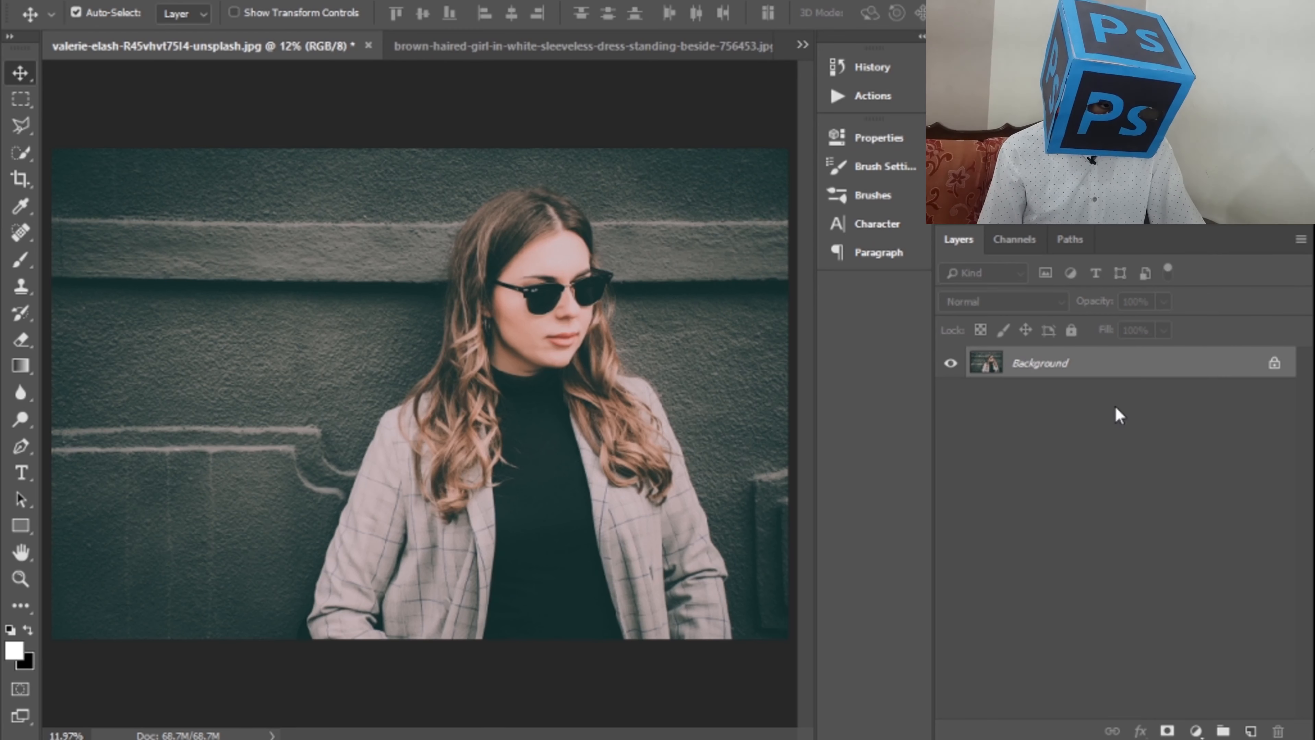
left_click(1196, 731)
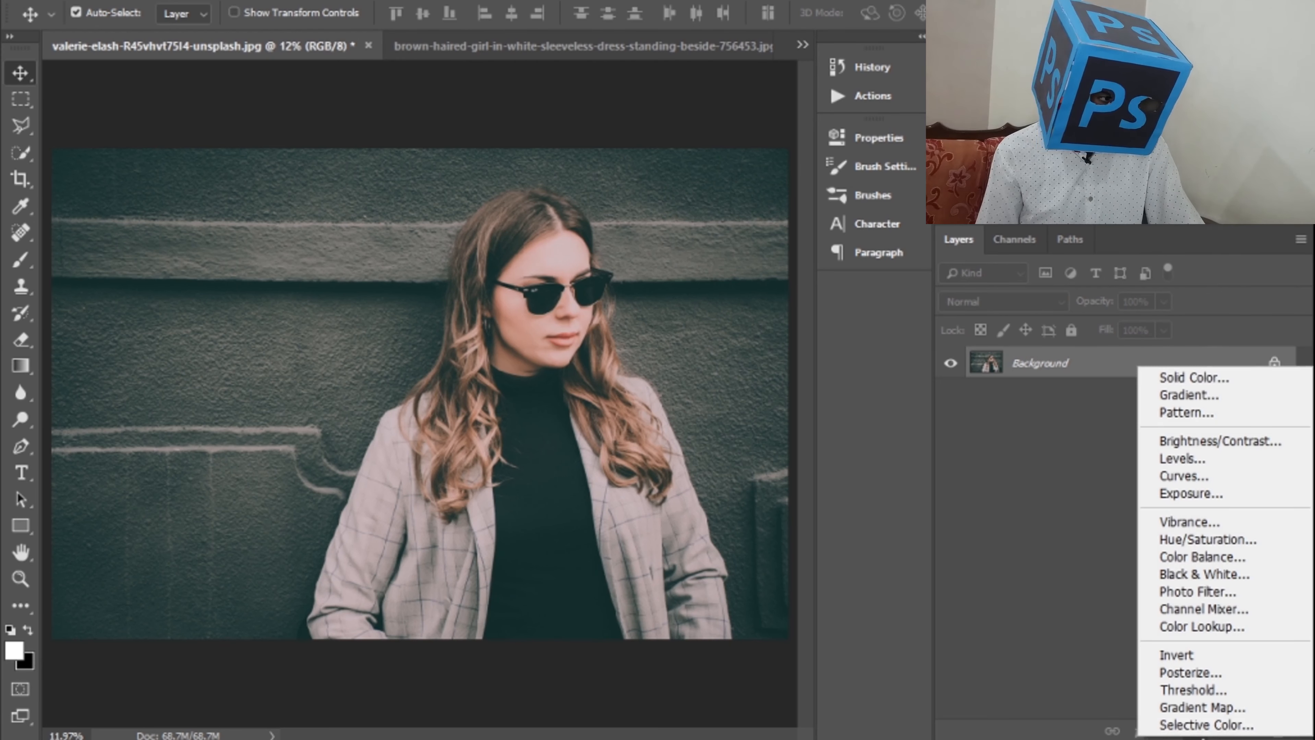
left_click(1235, 708)
Replace the current gradient presets with the Photographic Toning set.
left_click(724, 206)
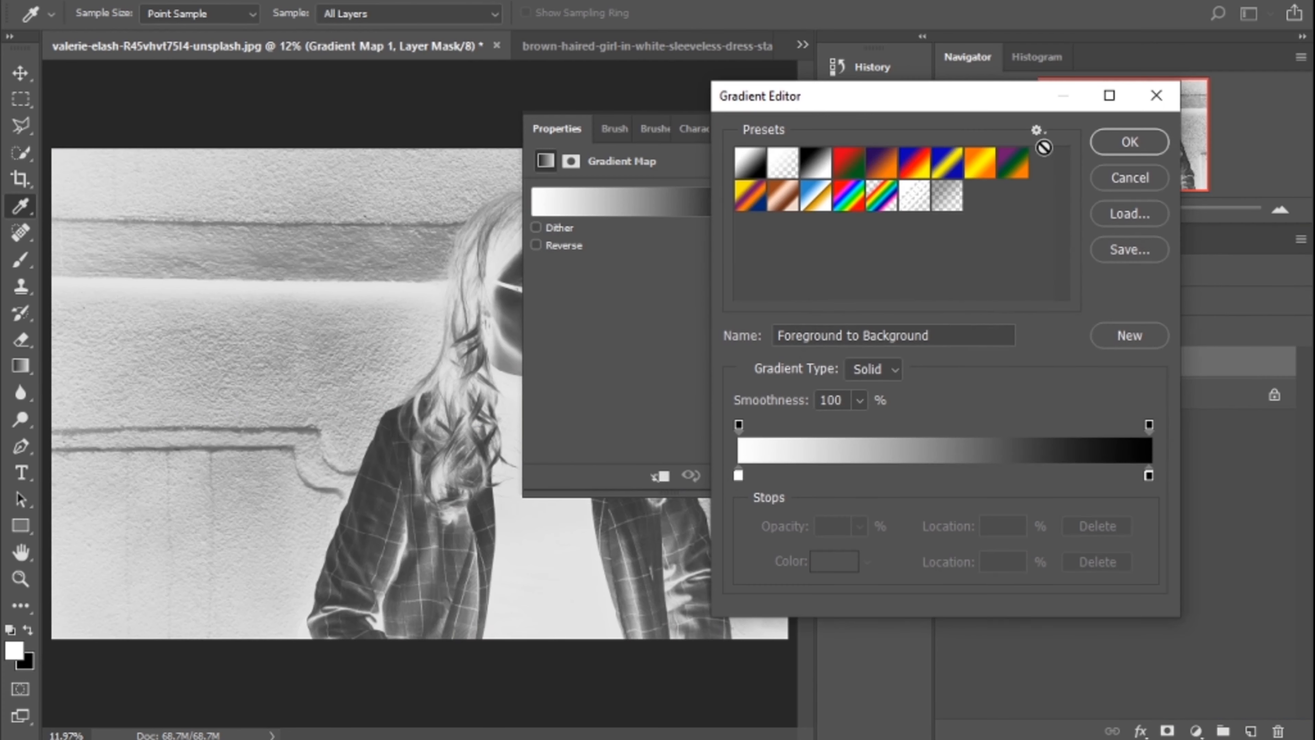
left_click(1036, 130)
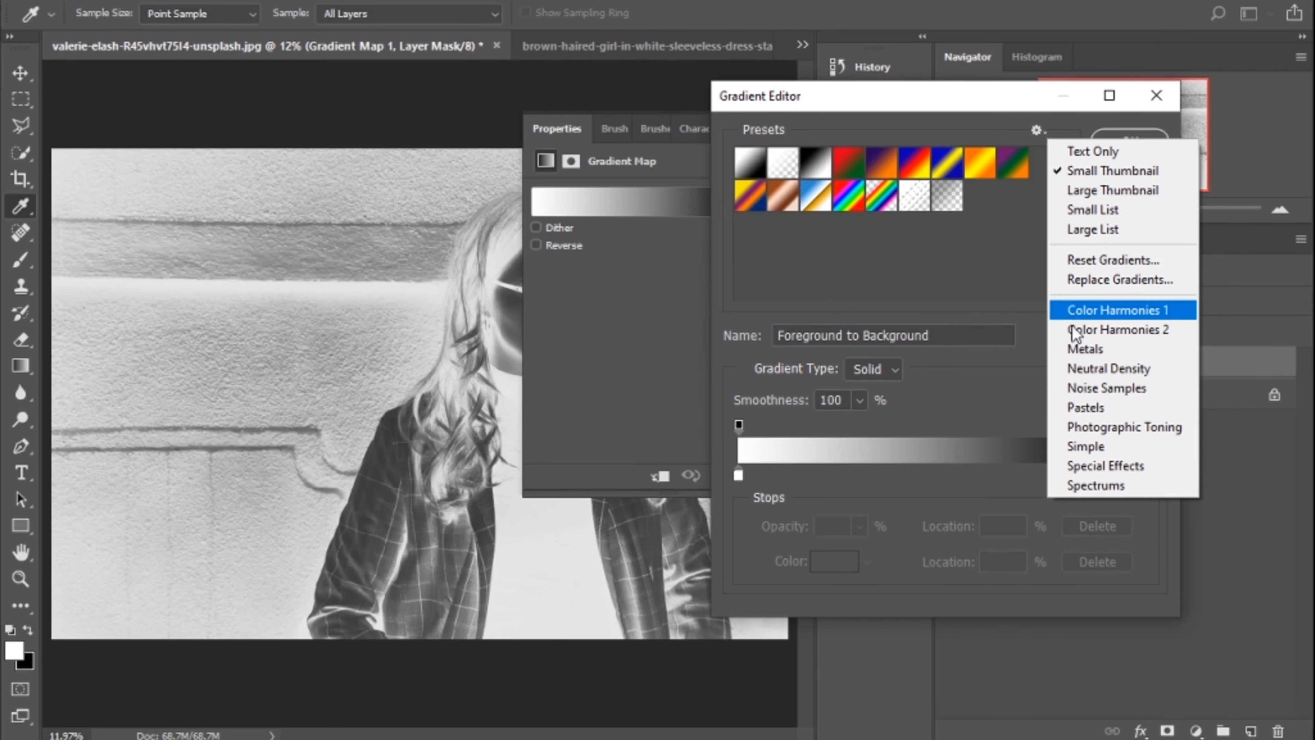
left_click(1106, 428)
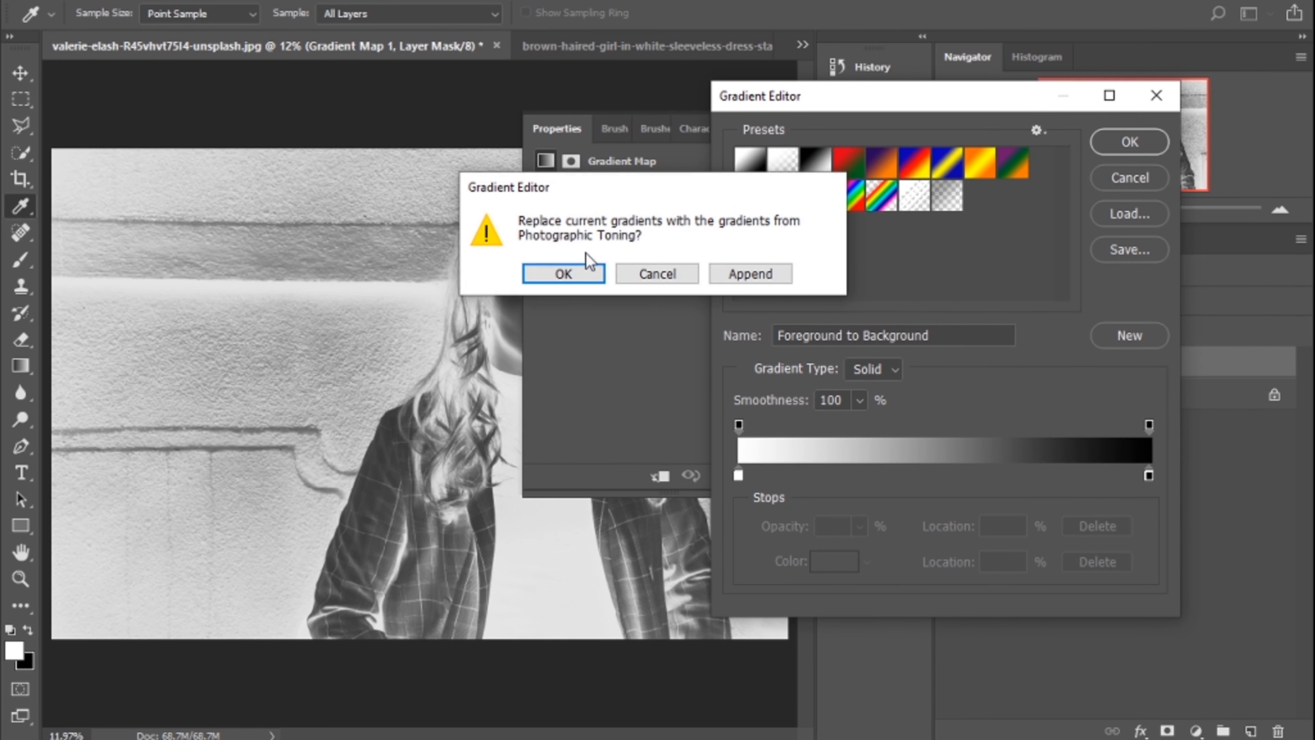
left_click(579, 271)
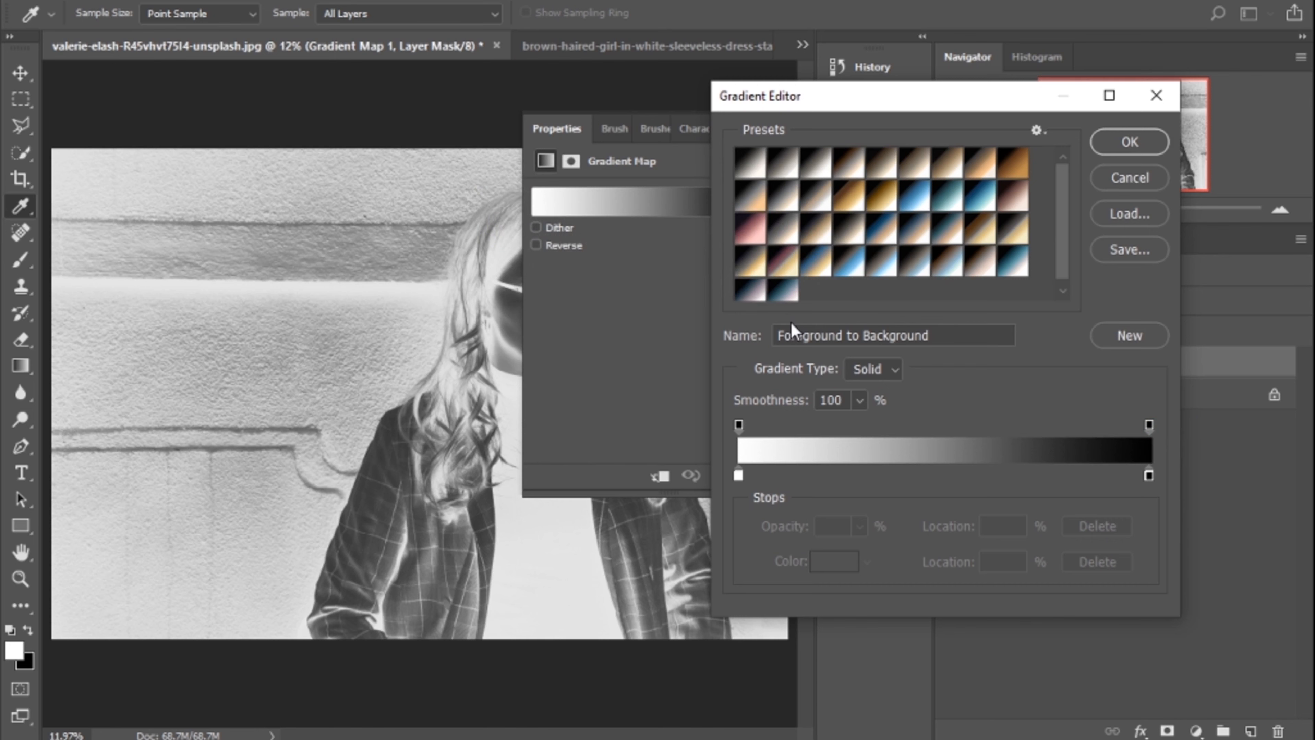
Try out the Selenium and Sepia toning presets and apply Sepia 5 to the Gradient Map layer.
scroll(1022, 243, "down", 1)
mouse_move(1062, 228)
left_mouse_down()
mouse_move(1062, 208)
mouse_move(1062, 245)
left_mouse_up()
scroll(1031, 191, "up", 1)
left_click(758, 167)
left_click(786, 169)
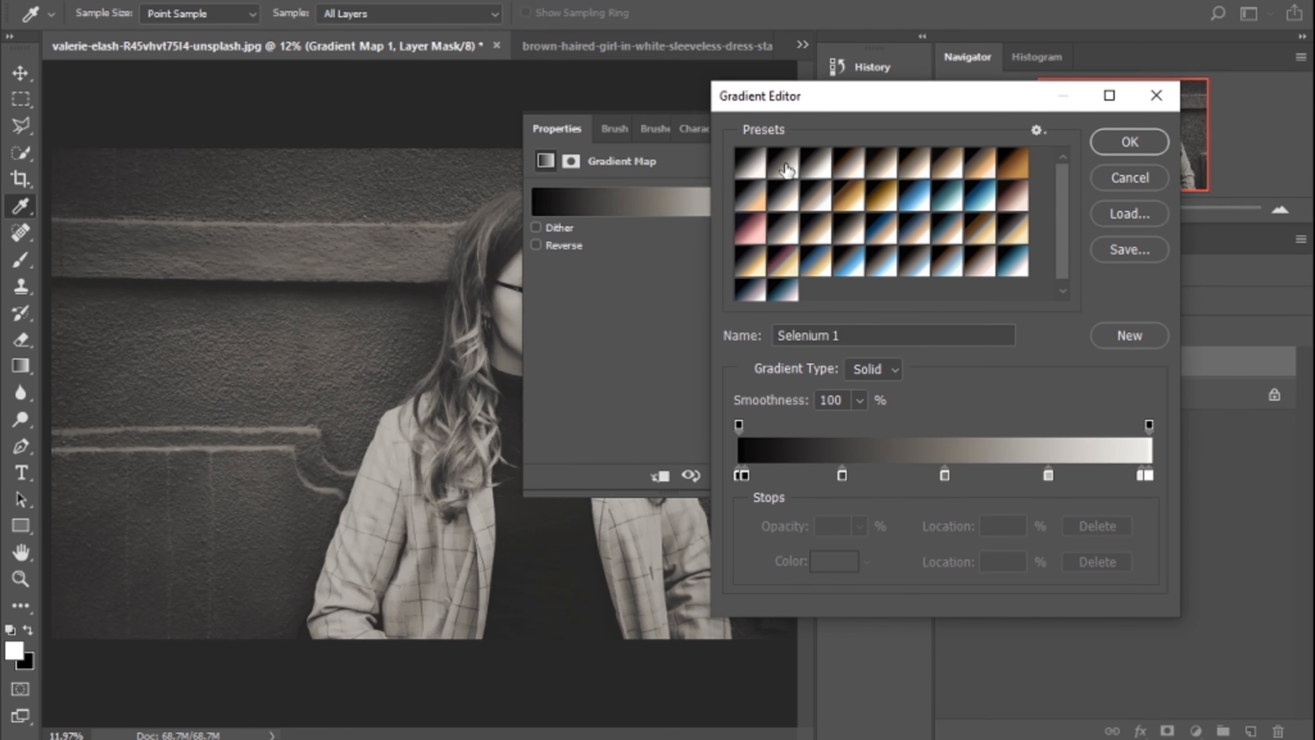
left_click(816, 166)
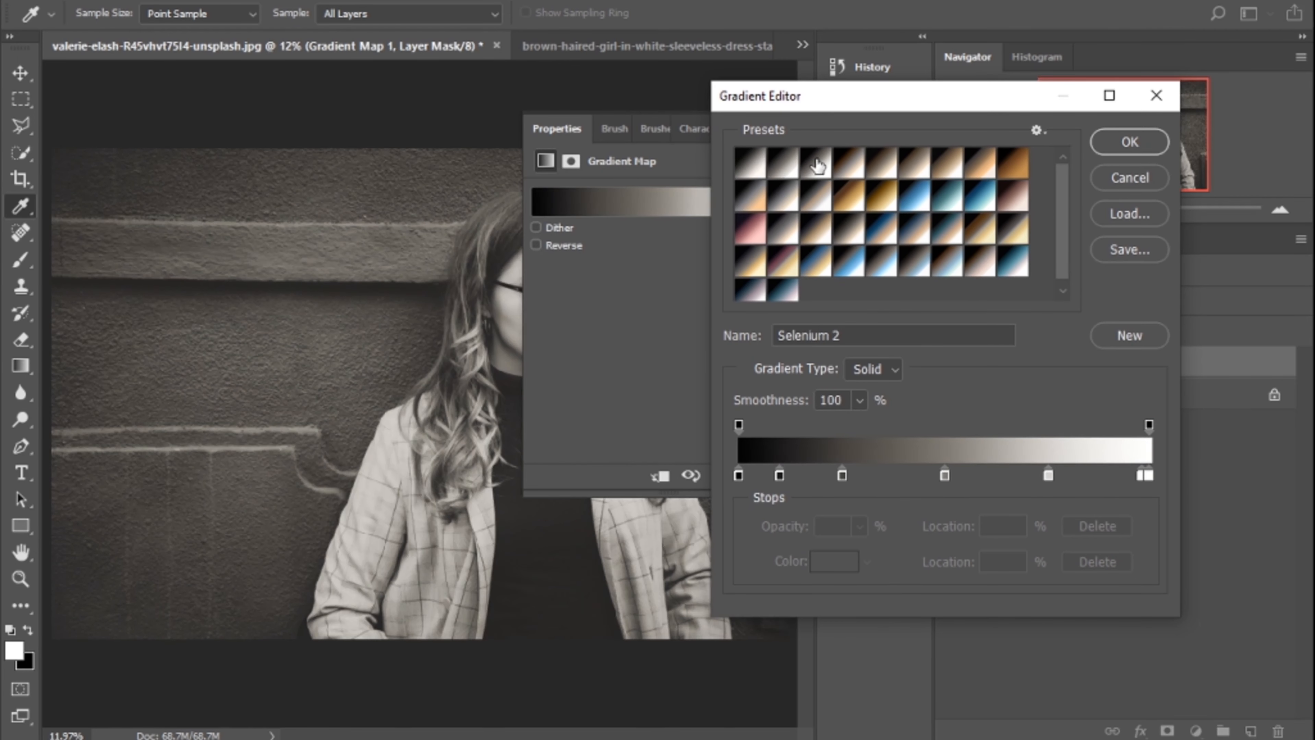
left_click(850, 170)
left_click(883, 171)
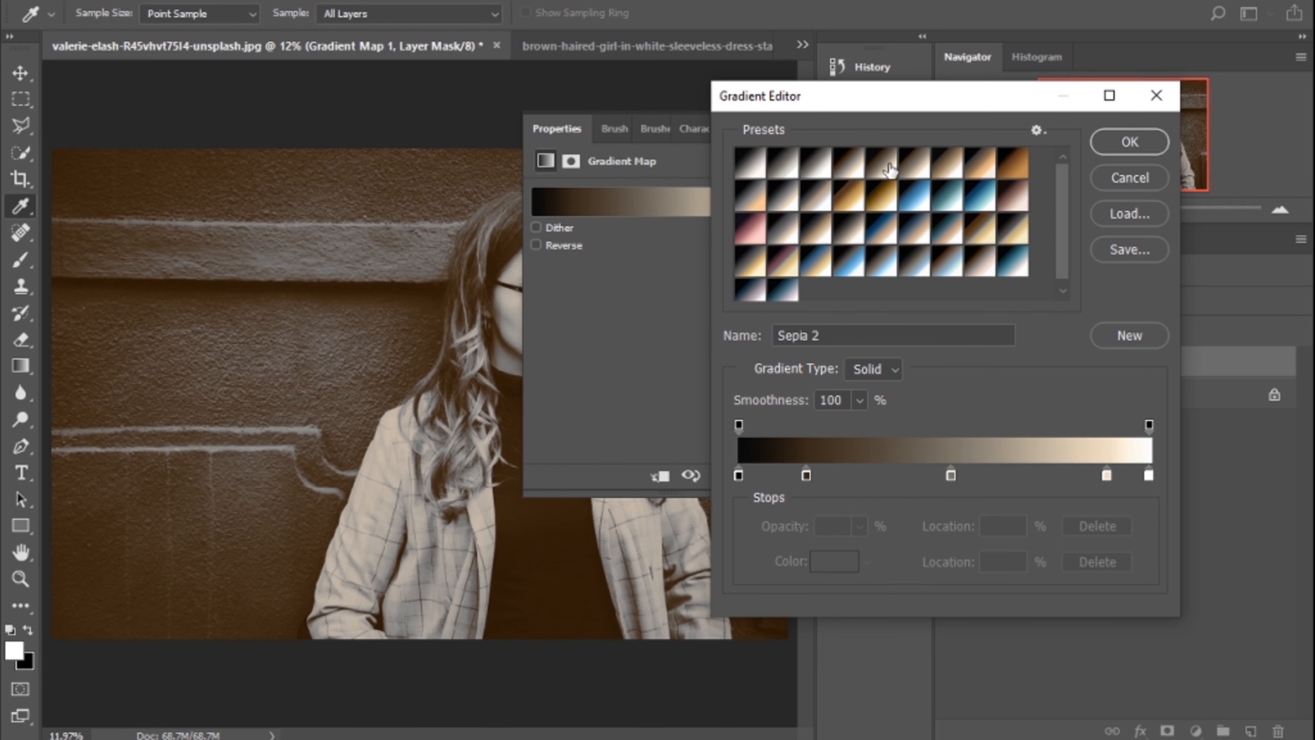
left_click(915, 172)
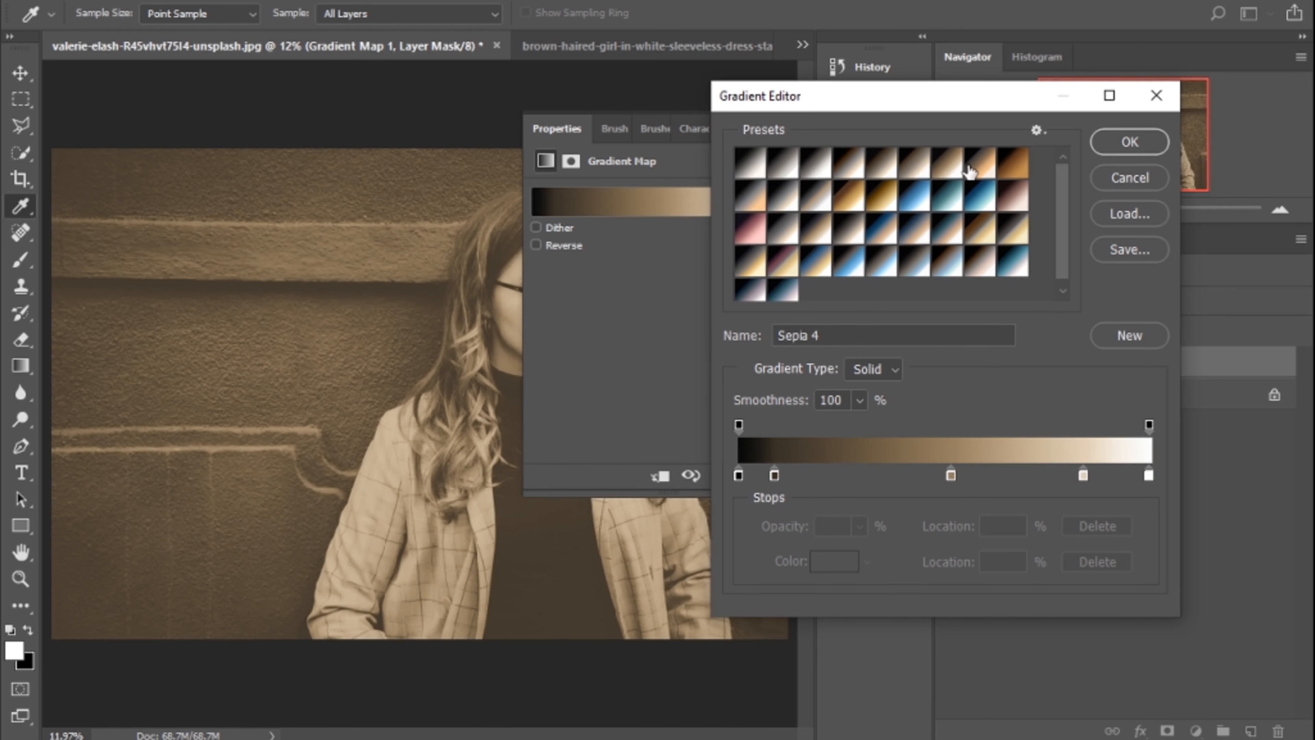
left_click(977, 171)
left_click(1125, 149)
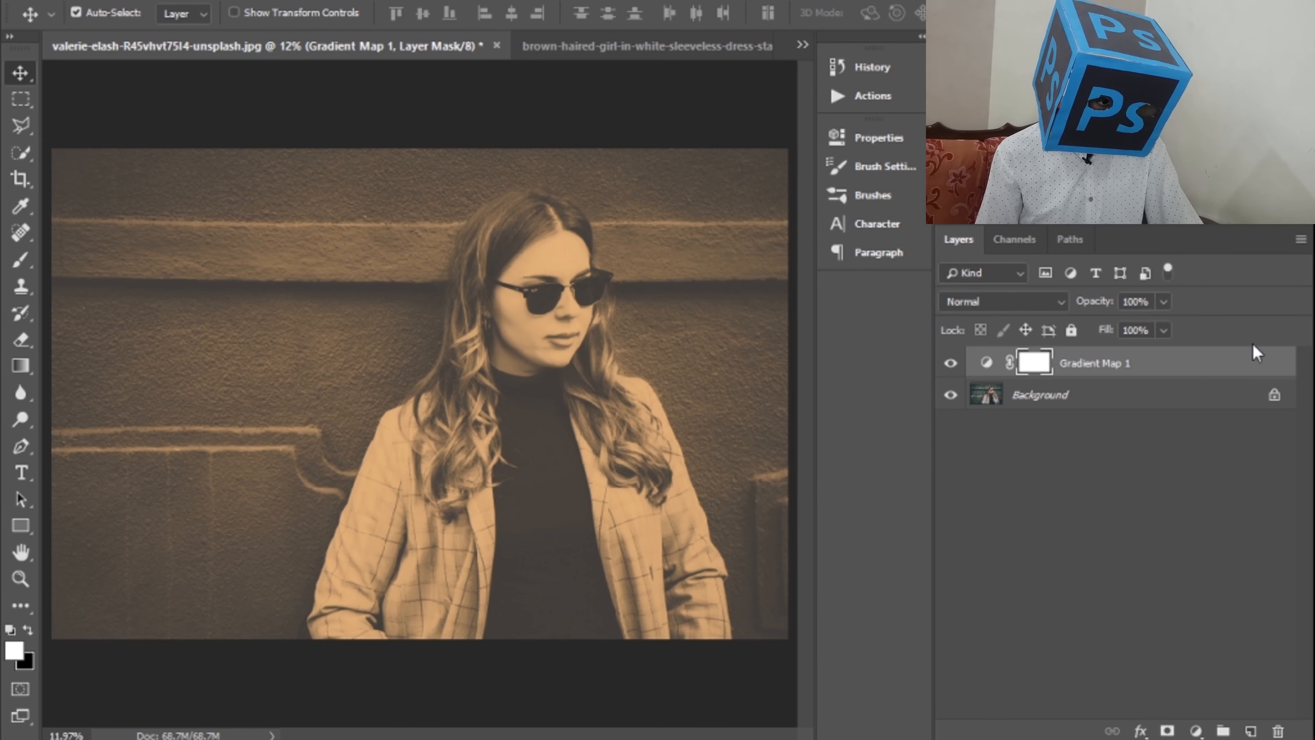
Lower the Gradient Map layer's fill to 77%.
left_click(1163, 330)
mouse_move(1126, 357)
left_mouse_down()
mouse_move(1106, 354)
mouse_move(1140, 354)
left_mouse_up()
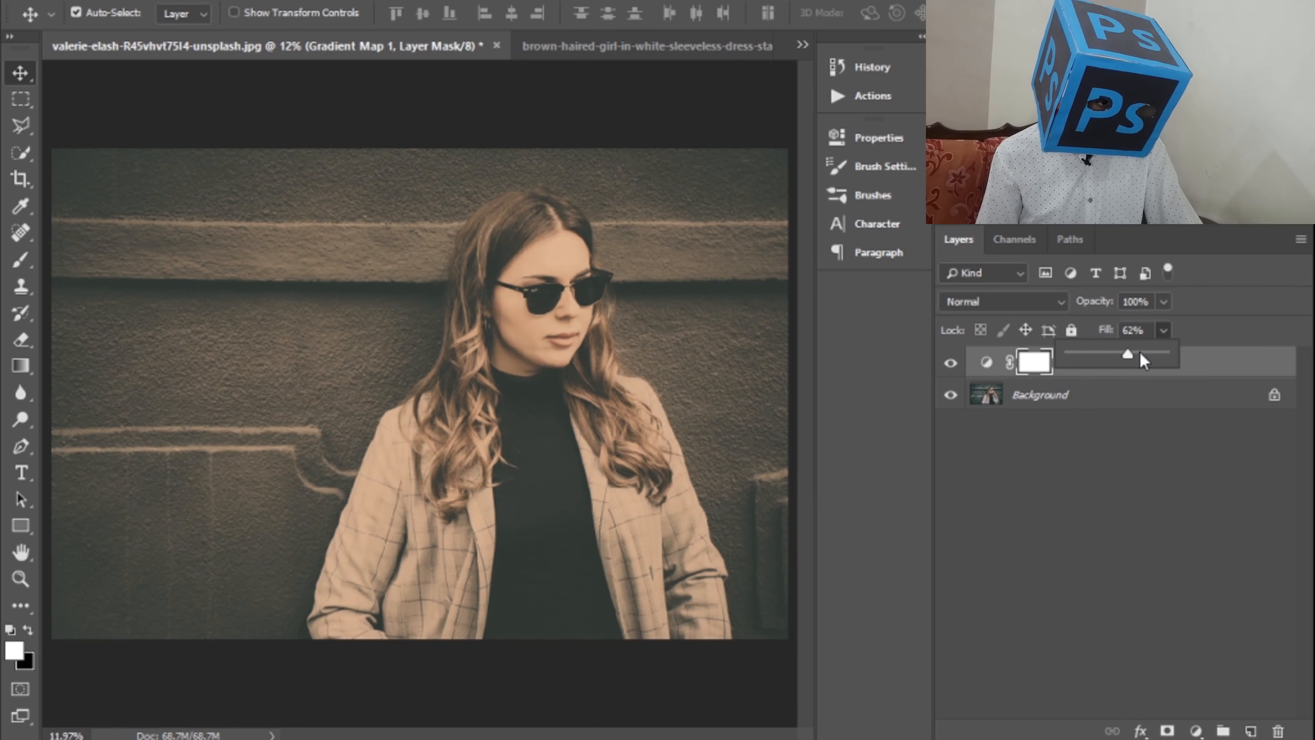
left_click(1068, 528)
Change the Gradient Map layer's gradient to the Blue-Selenium 1 preset.
double_click(983, 364)
left_click(689, 206)
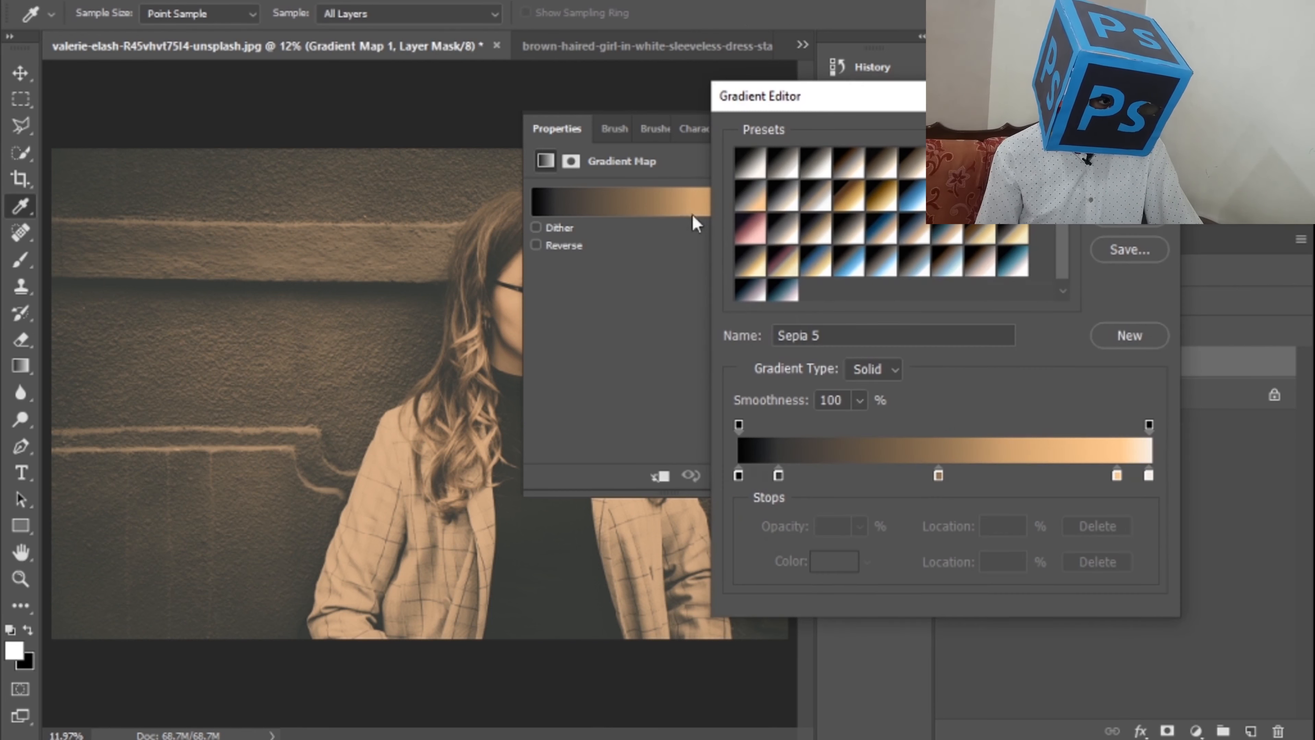
left_click(852, 266)
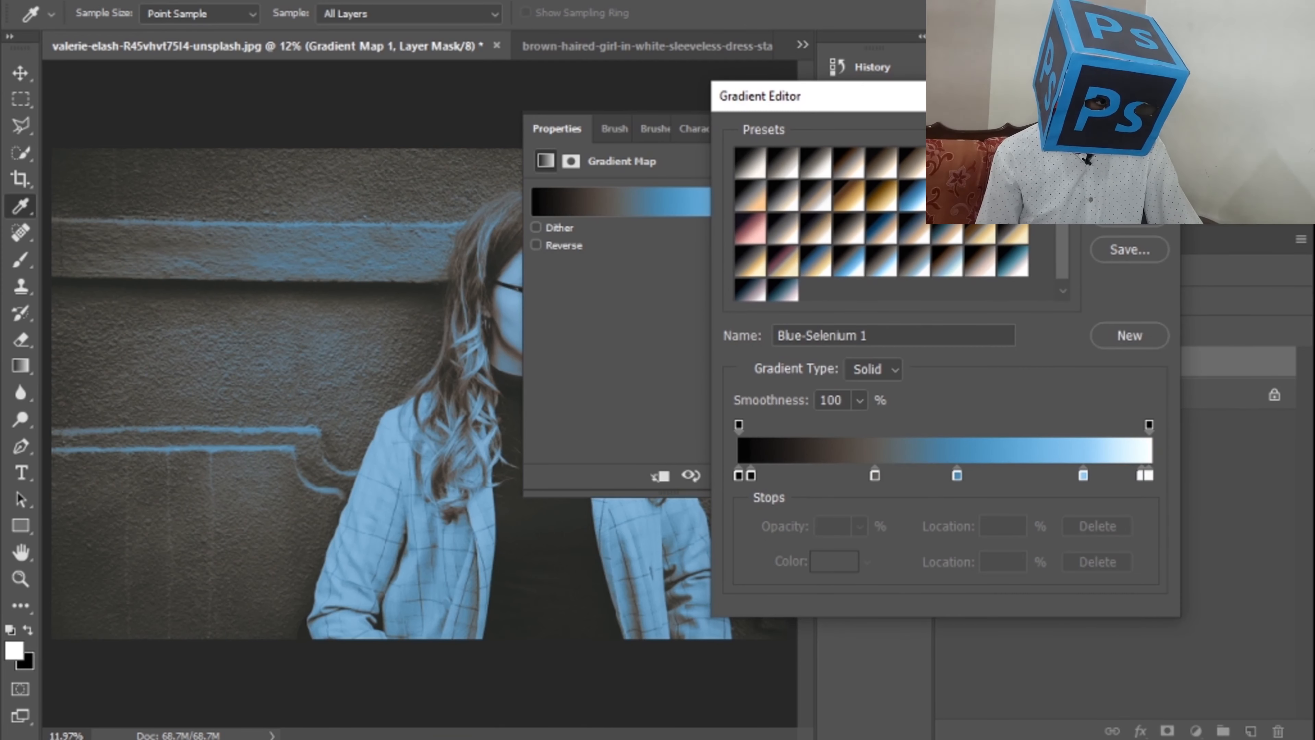
key("Return")
left_click(778, 128)
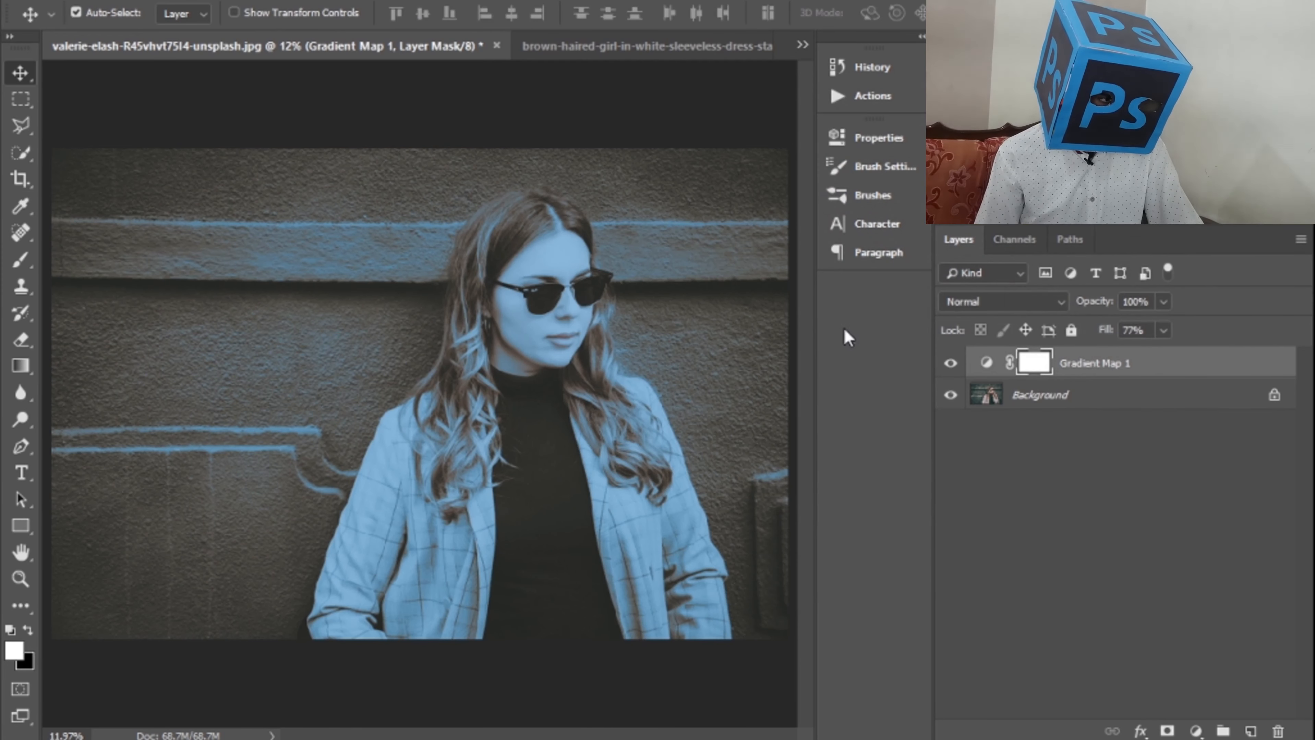
Set the Gradient Map layer's blend mode to Multiply and its fill to 95%.
left_click(1040, 302)
scroll(1044, 309, "down", 5)
scroll(1044, 309, "up", 5)
left_click(985, 297)
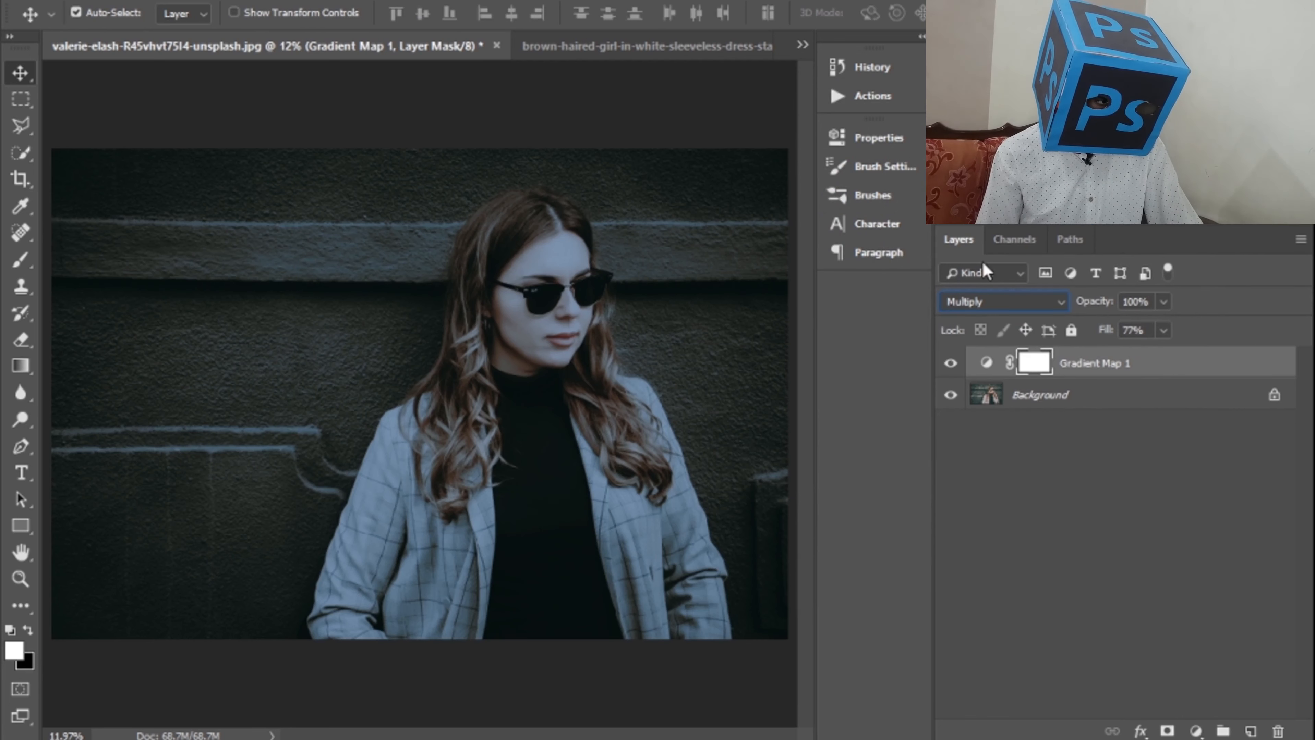
left_click(1163, 330)
left_click_drag(1171, 349, 1179, 352)
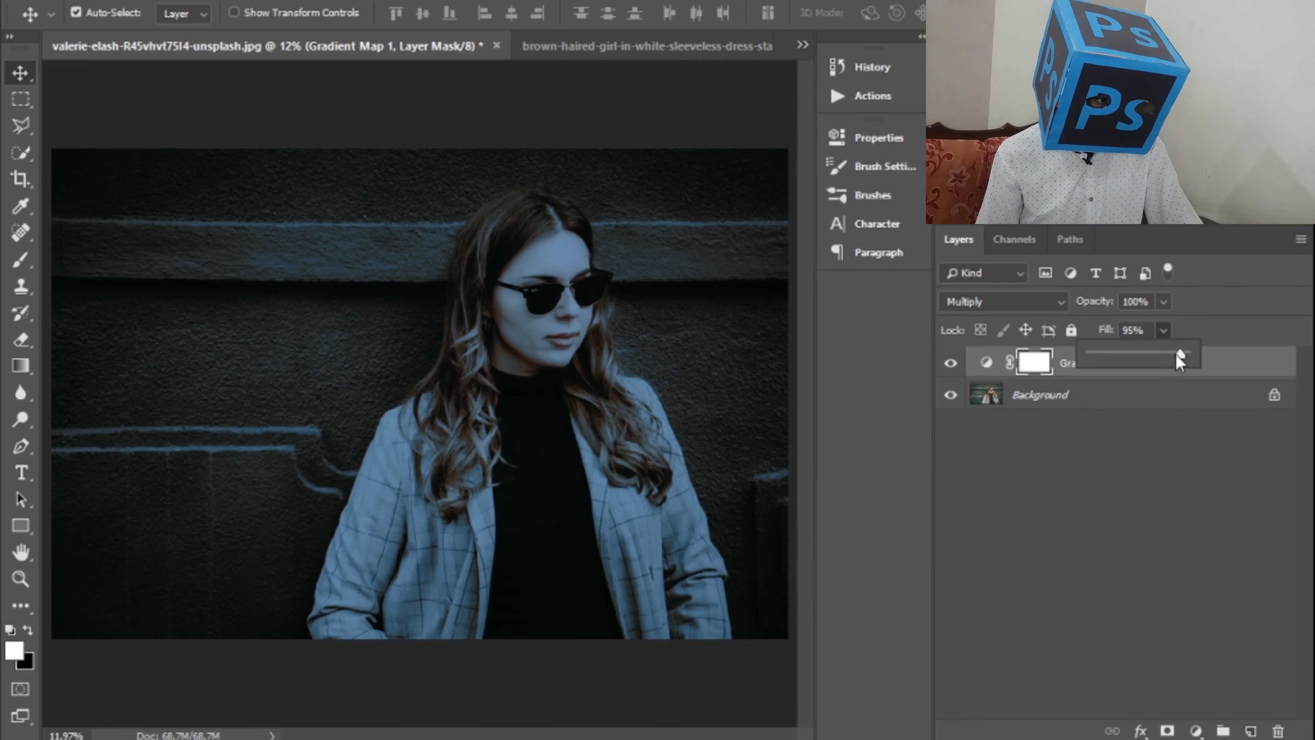
left_click(1157, 469)
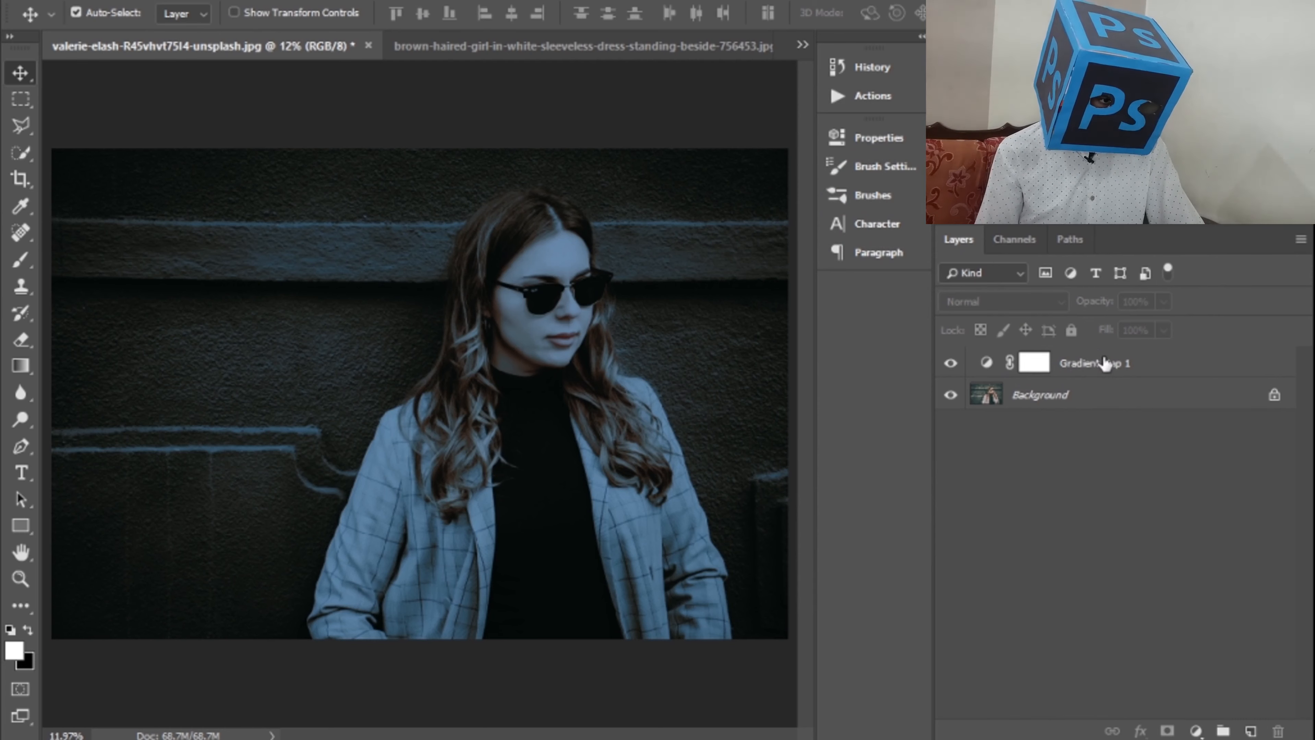
Lower the Gradient Map 1 layer's opacity to 86%.
left_click(1097, 366)
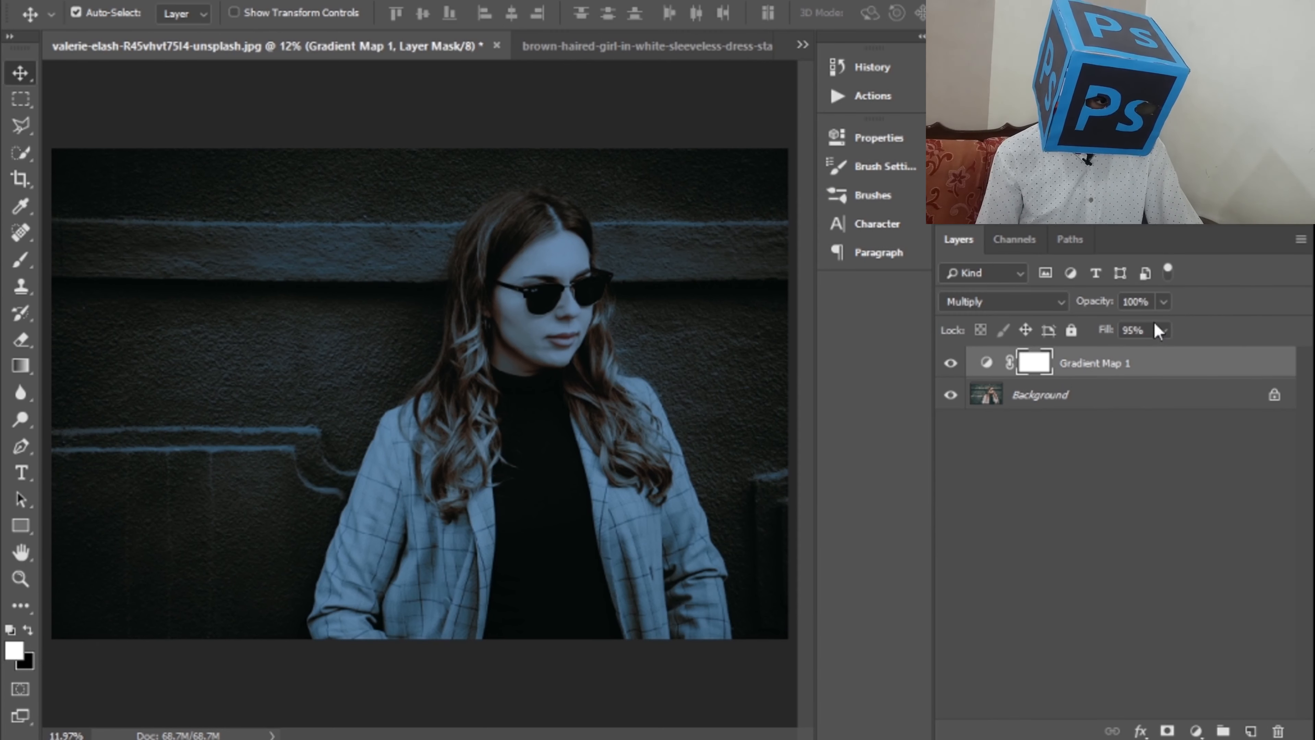
left_click(1164, 302)
left_click_drag(1146, 322, 1155, 325)
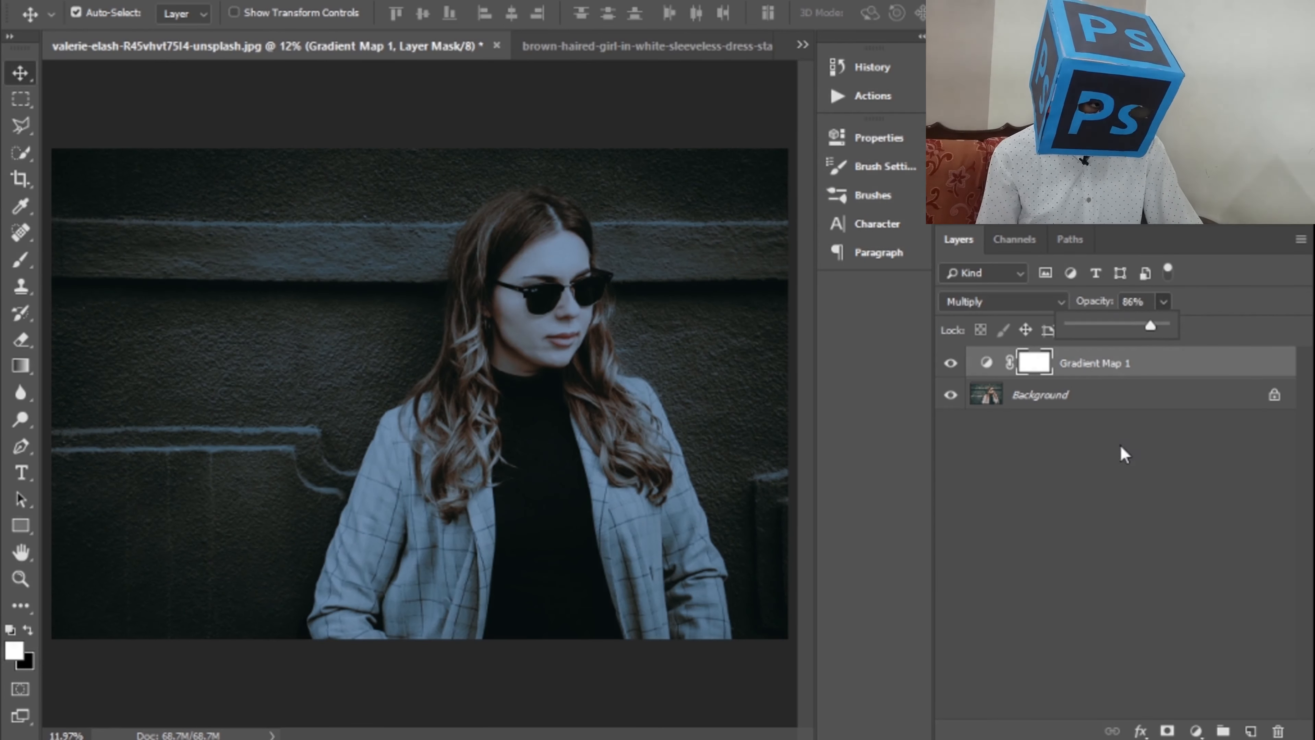
left_click(1101, 447)
Hide the Gradient Map 1 layer and add a second Gradient Map adjustment layer above it.
left_click(951, 364)
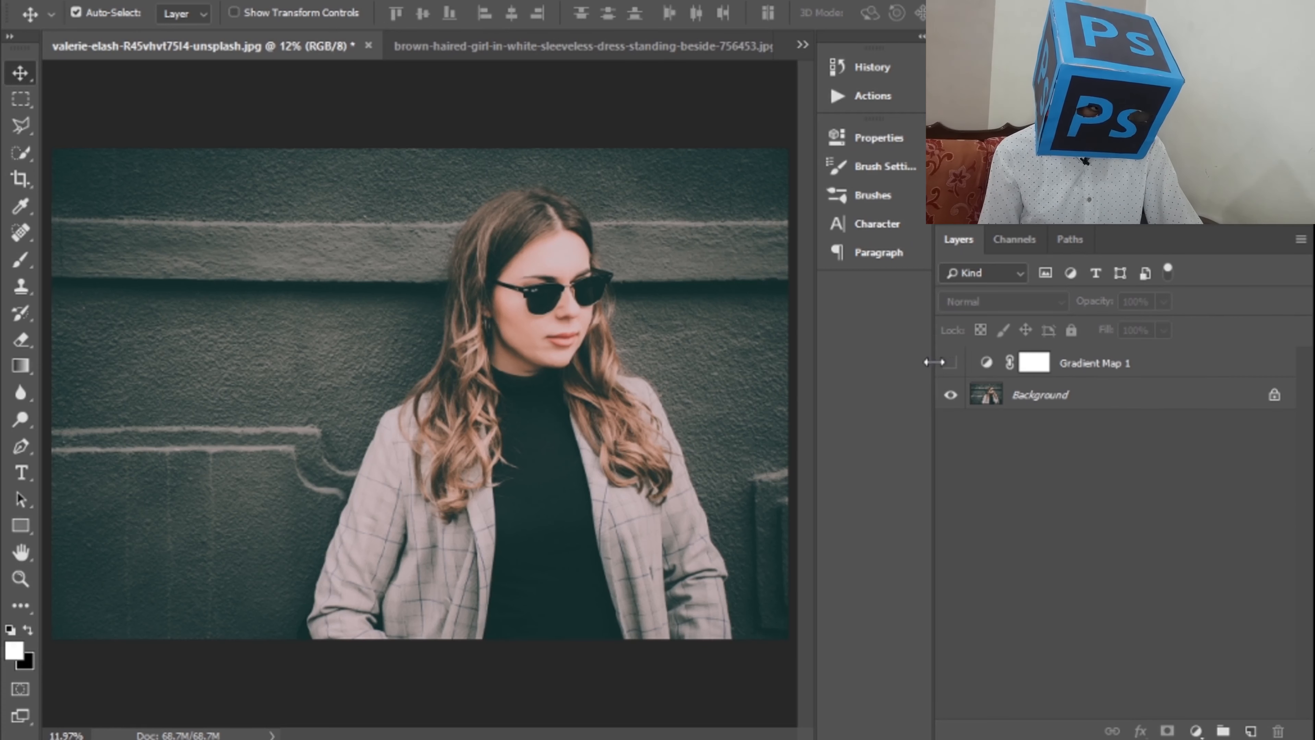
left_click(1122, 370)
left_click(1195, 731)
left_click(1194, 707)
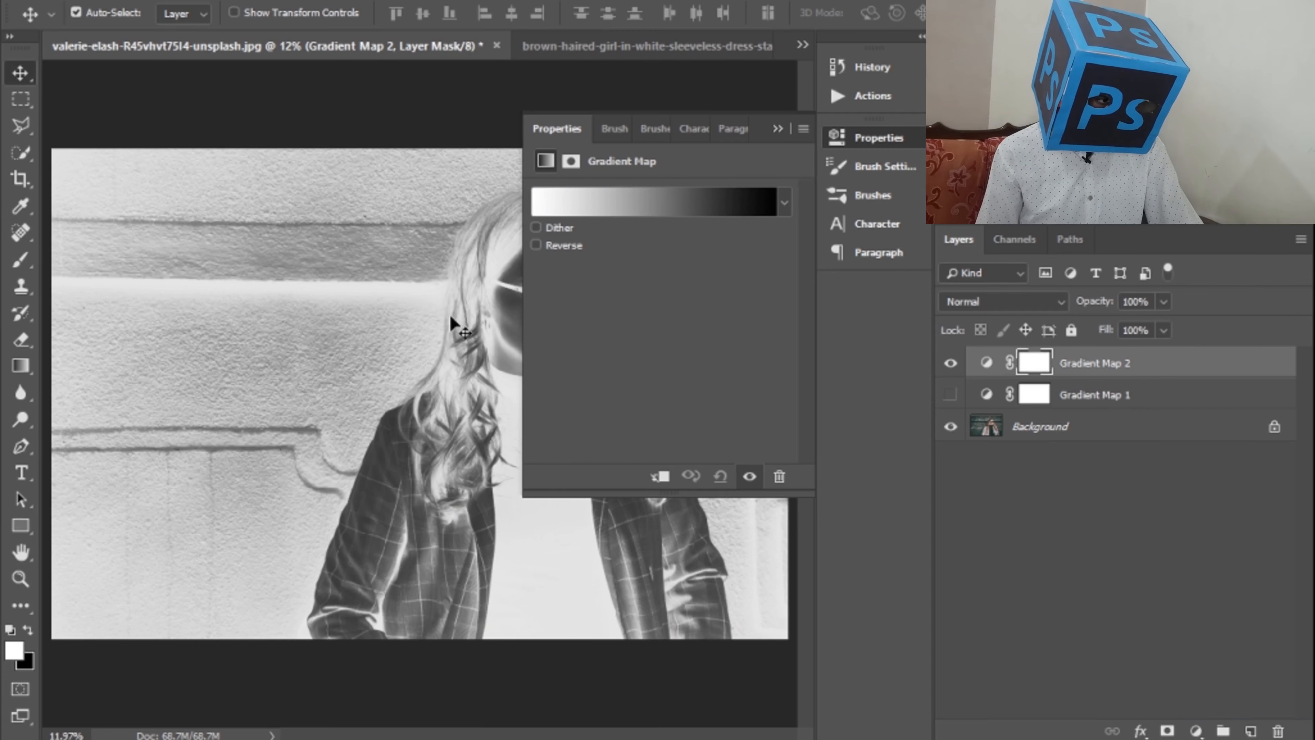
Apply the Gold-Copper gradient preset to the Gradient Map 2 layer and set its blend mode to Multiply.
left_click(569, 206)
left_click(792, 265)
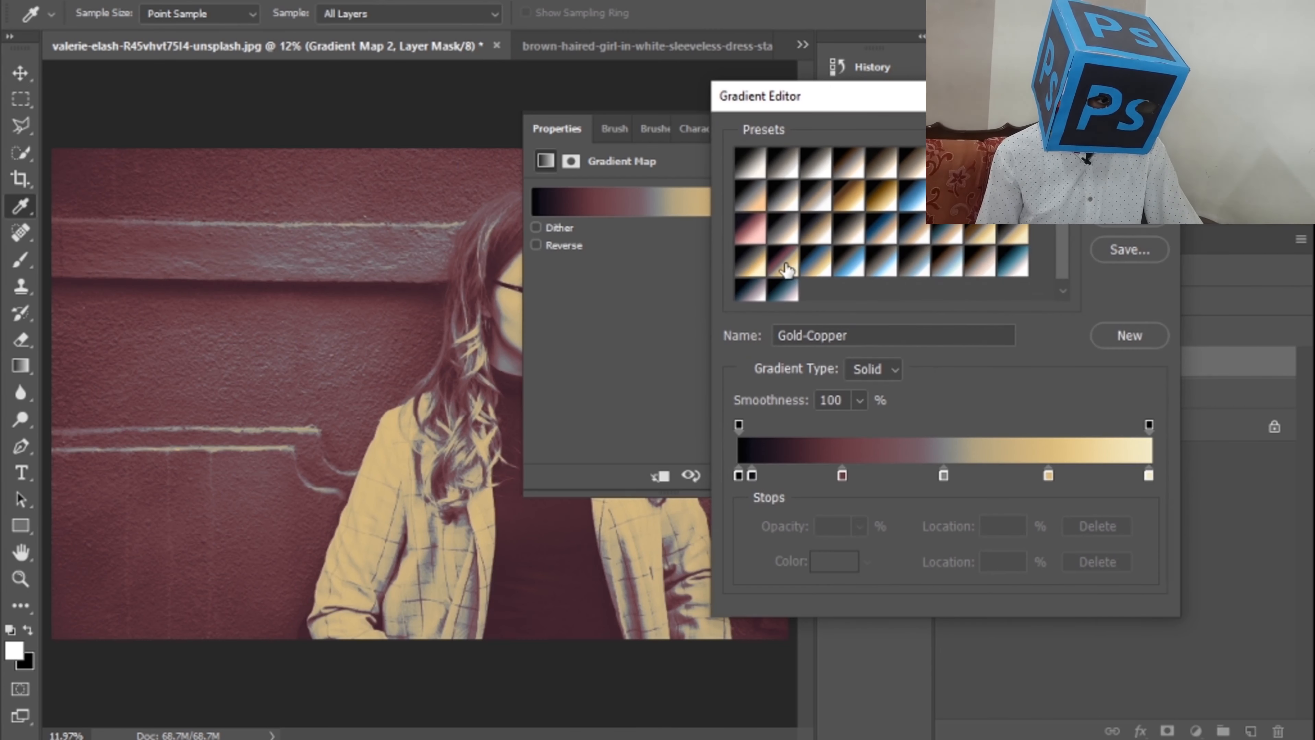
key("Return")
key("v")
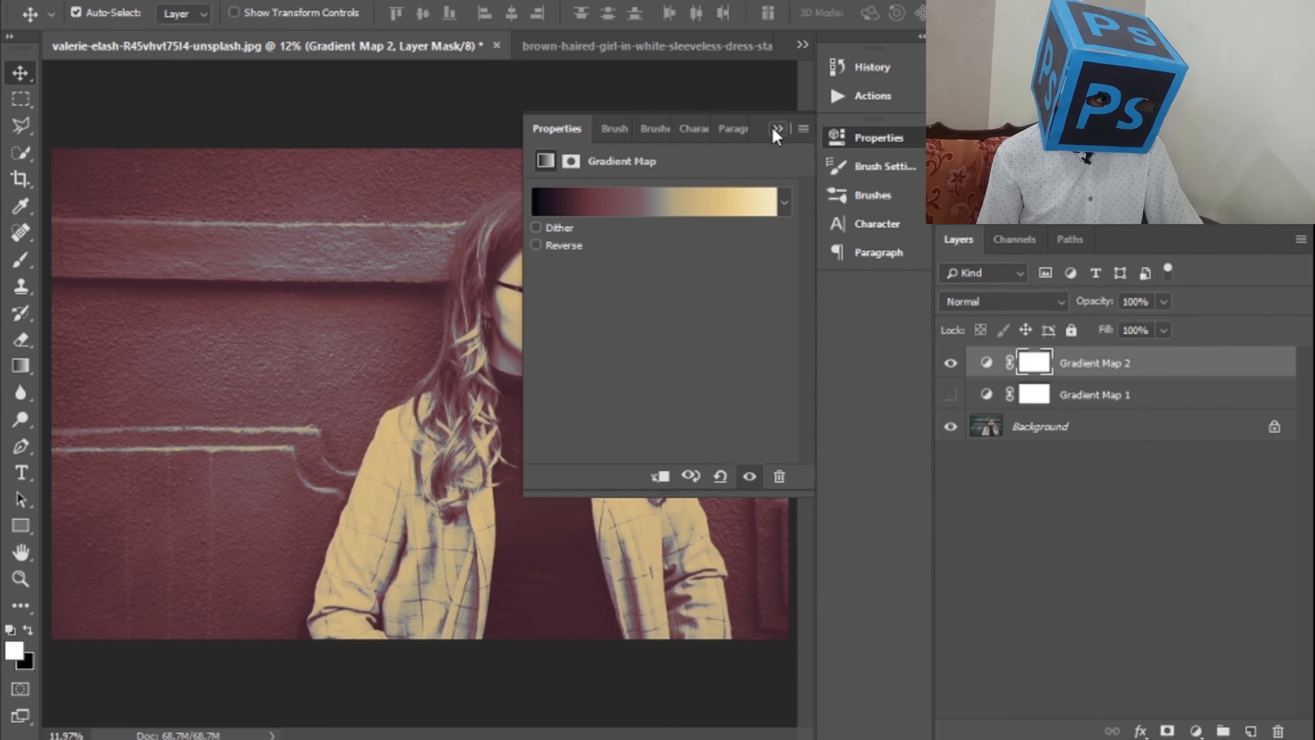
left_click(773, 127)
left_click(1032, 302)
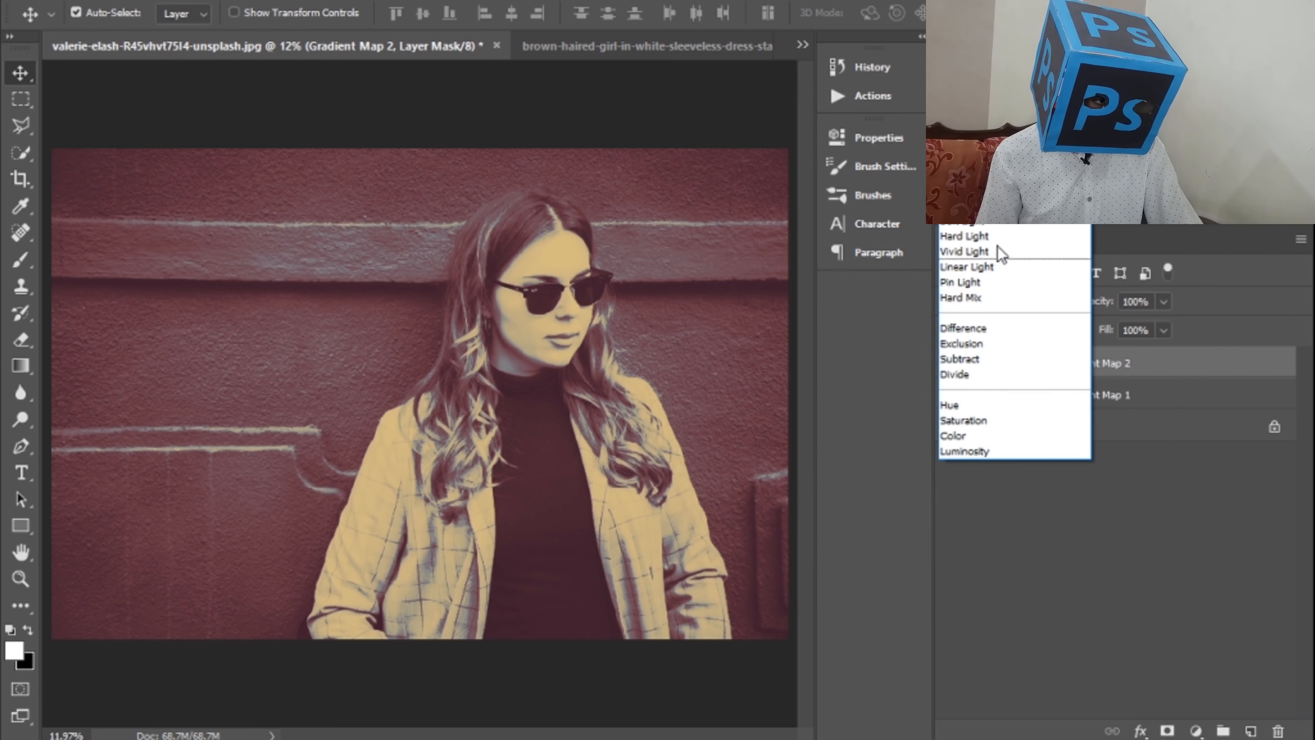
left_click(985, 68)
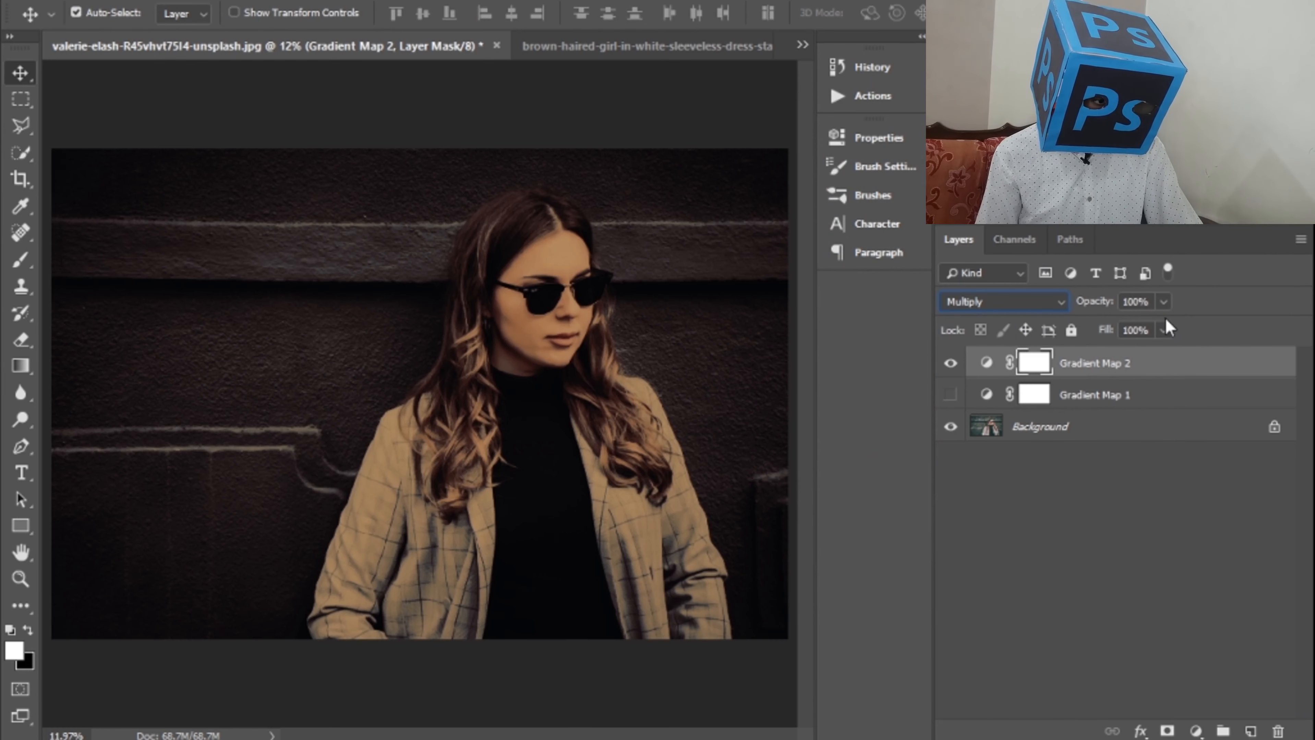
Hide the Gradient Map 2 layer and add a third Gradient Map adjustment layer above it.
left_click(951, 363)
left_click(1196, 731)
left_click(1203, 704)
Try the Copper 2 and Copper 1 presets on Gradient Map 3, and apply the dark-blue-to-pale-cyan toning preset.
left_click(736, 218)
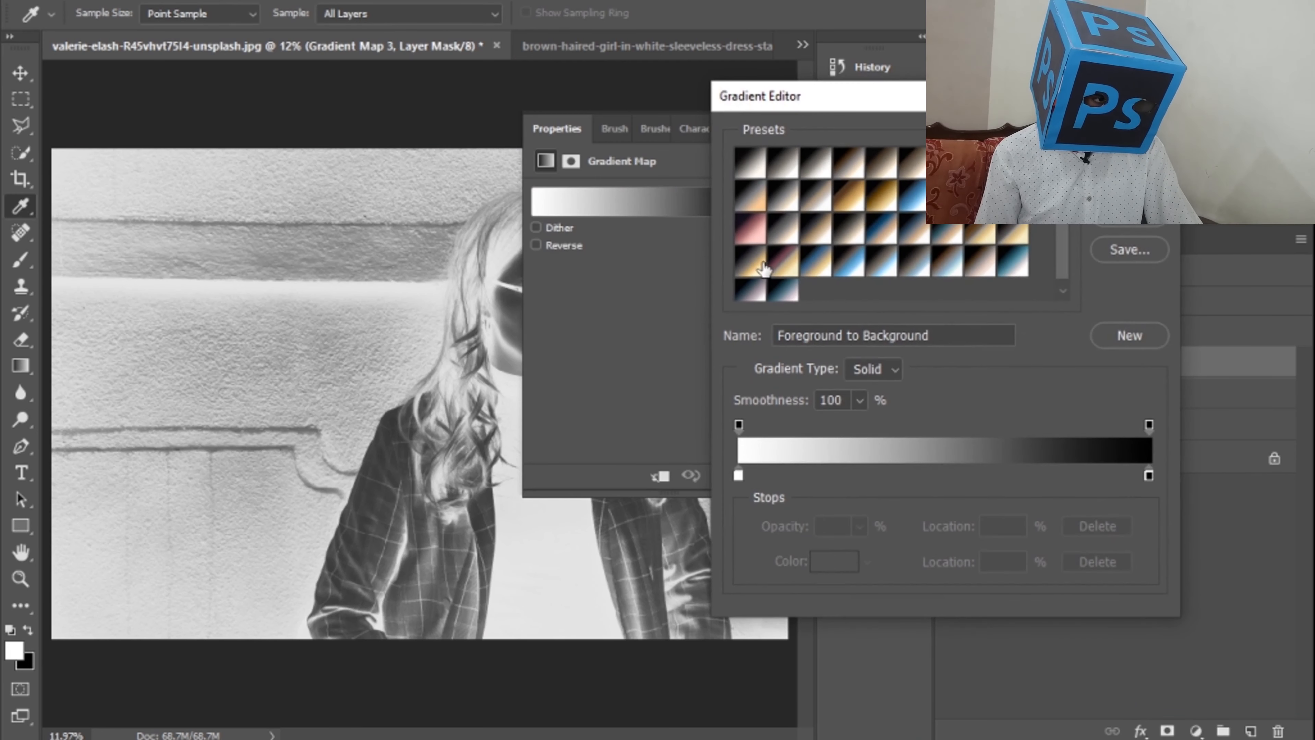
left_click(752, 227)
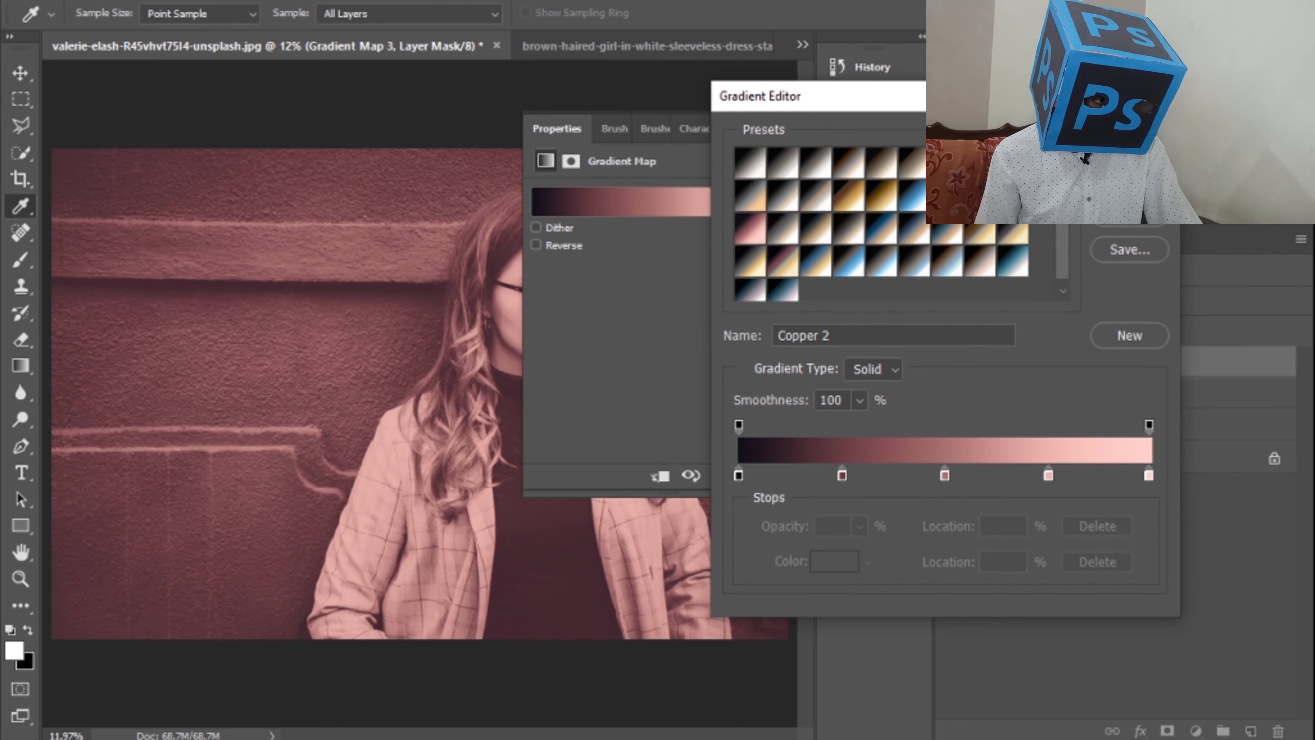
left_click(980, 196)
left_click(1013, 196)
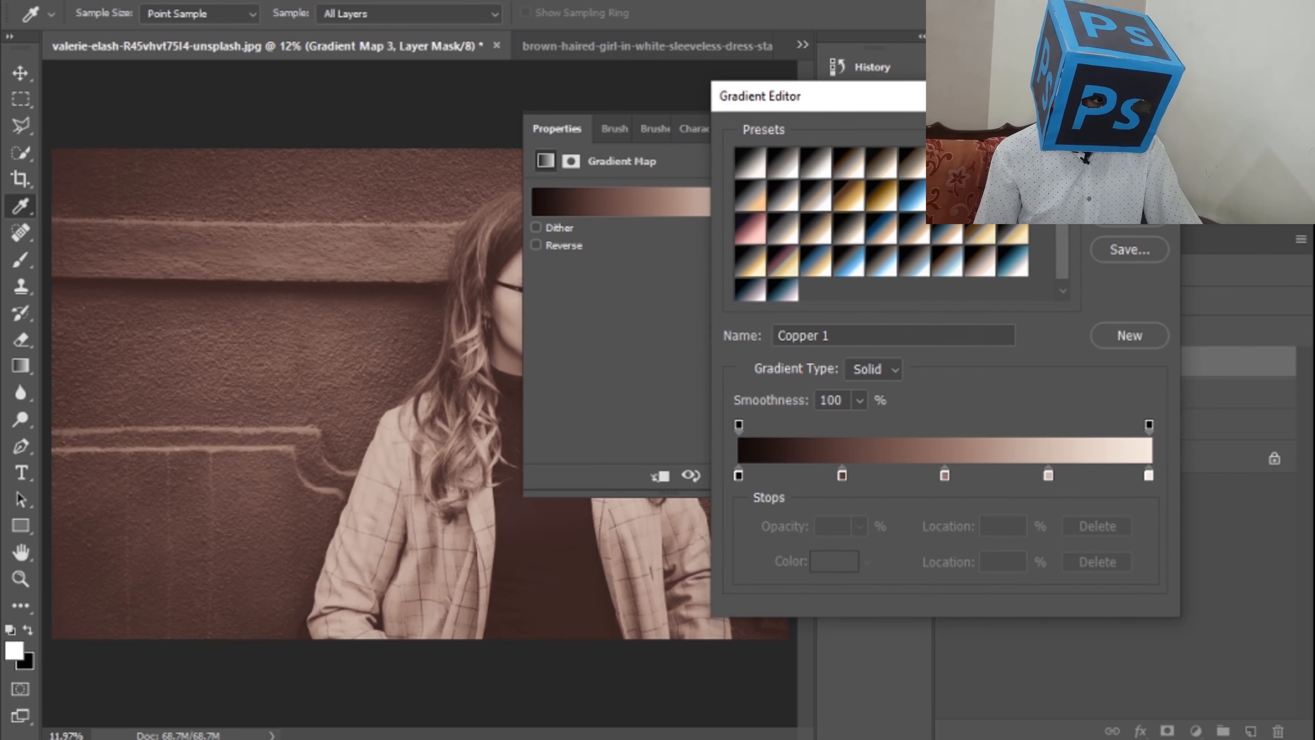
left_click(980, 196)
left_click(1129, 138)
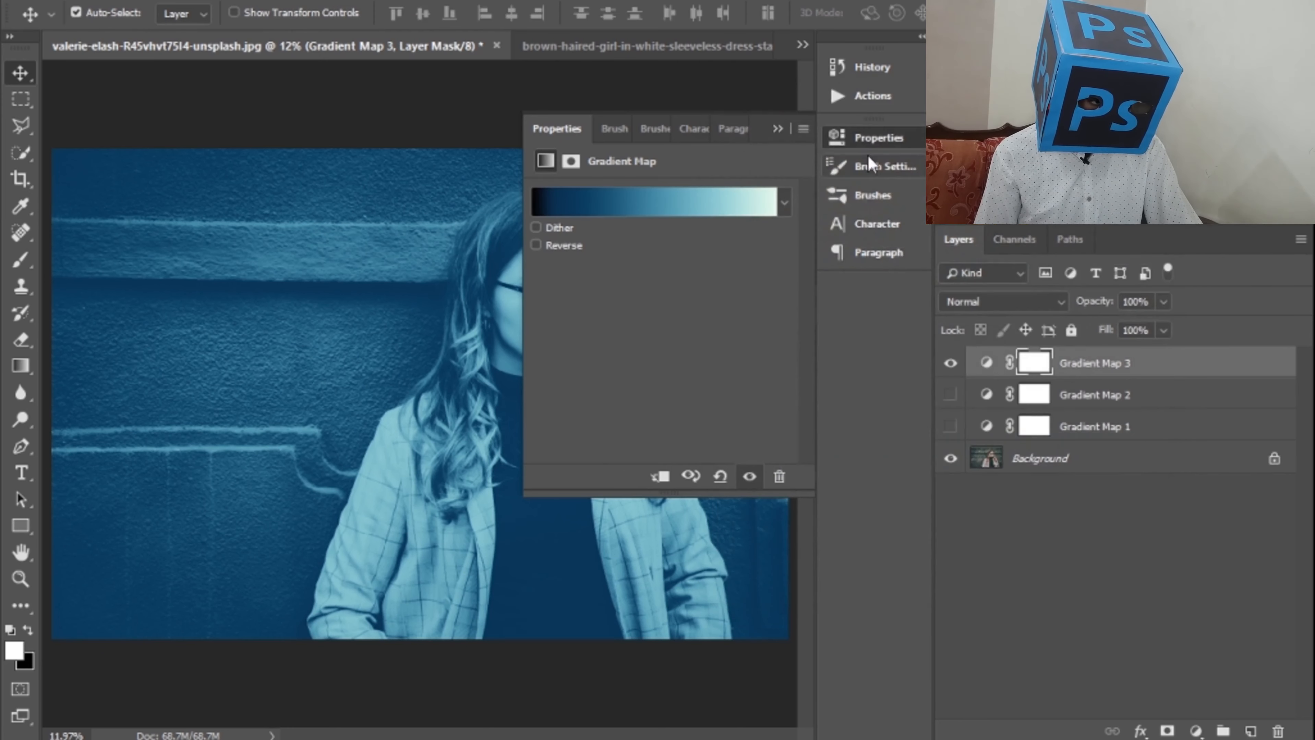
Set the Gradient Map 3 layer's blend mode to Multiply.
left_click(777, 129)
left_click(1163, 302)
left_click(1250, 313)
left_click(1001, 301)
left_click(975, 39)
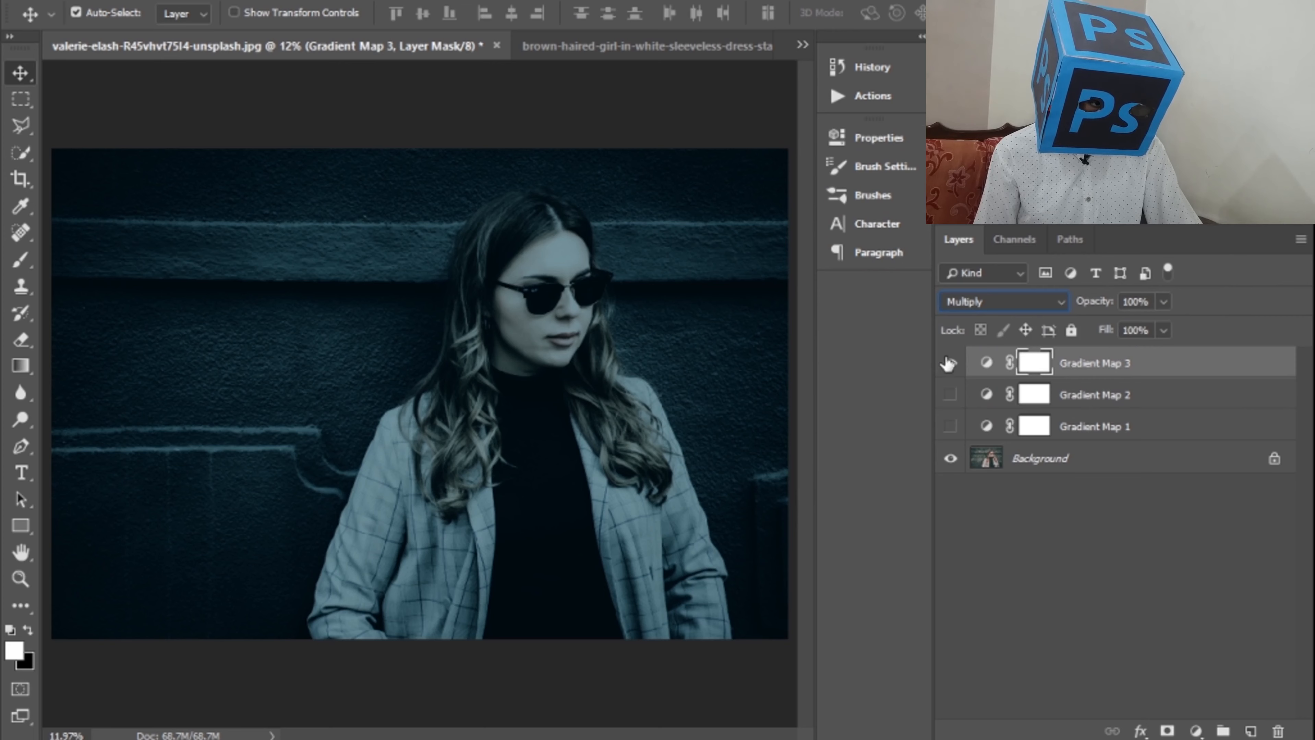
Hide the Gradient Map 3 layer and add a fourth Gradient Map adjustment layer above it.
left_click(950, 363)
left_click(1197, 731)
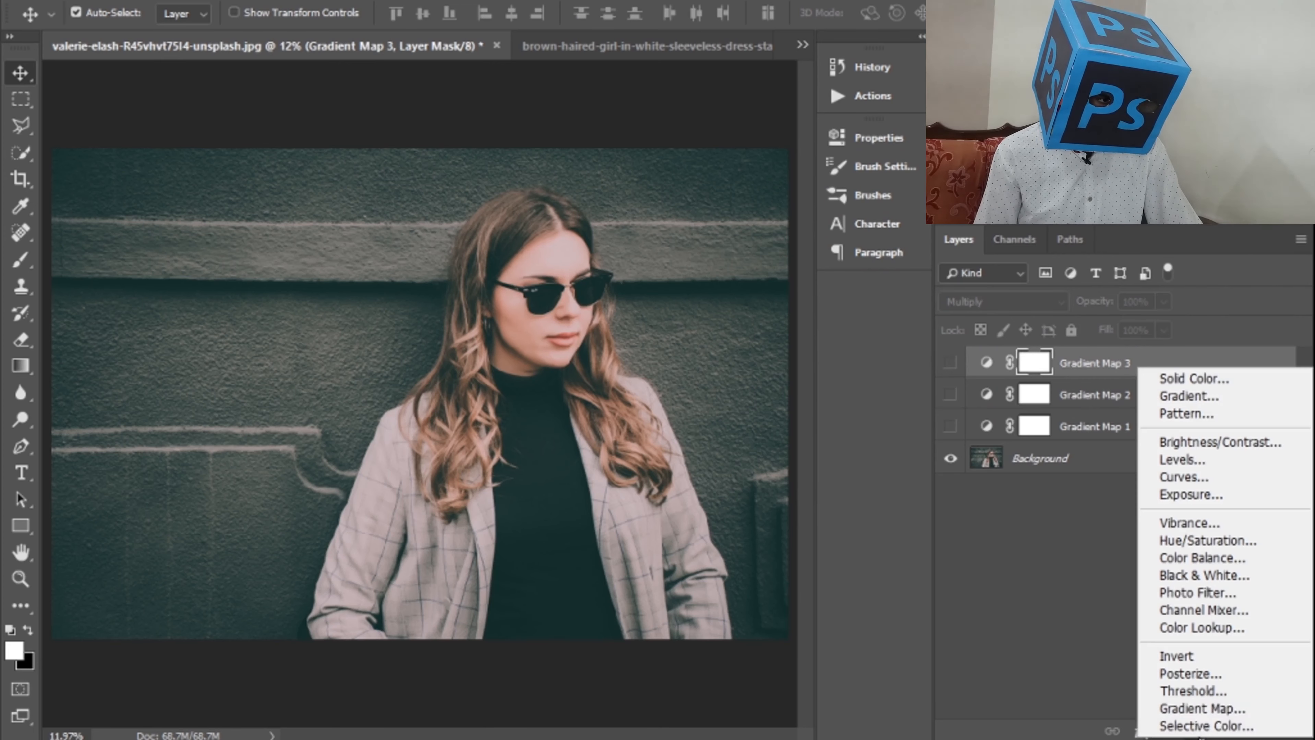
left_click(1202, 707)
Edit the Gradient Map 4 gradient and set its starting white color stop to coral red, #ff6363.
left_click(616, 206)
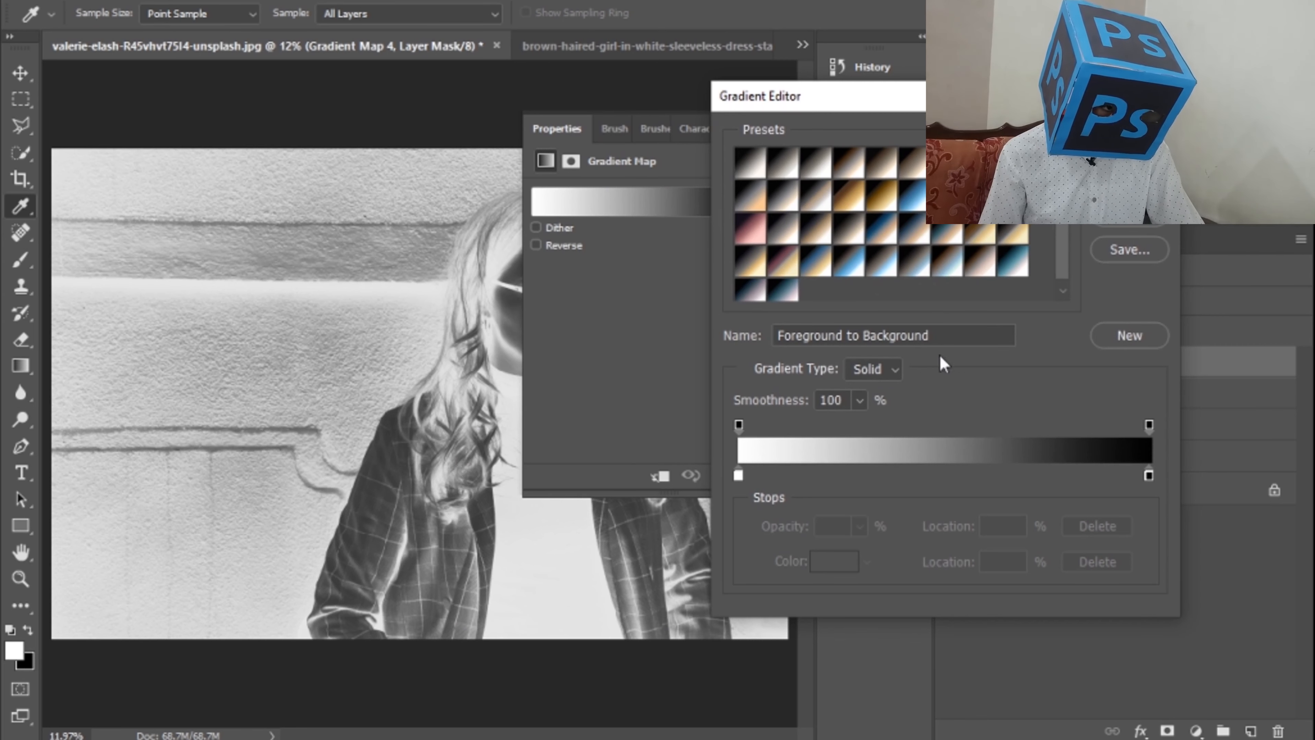
left_click(738, 475)
double_click(737, 476)
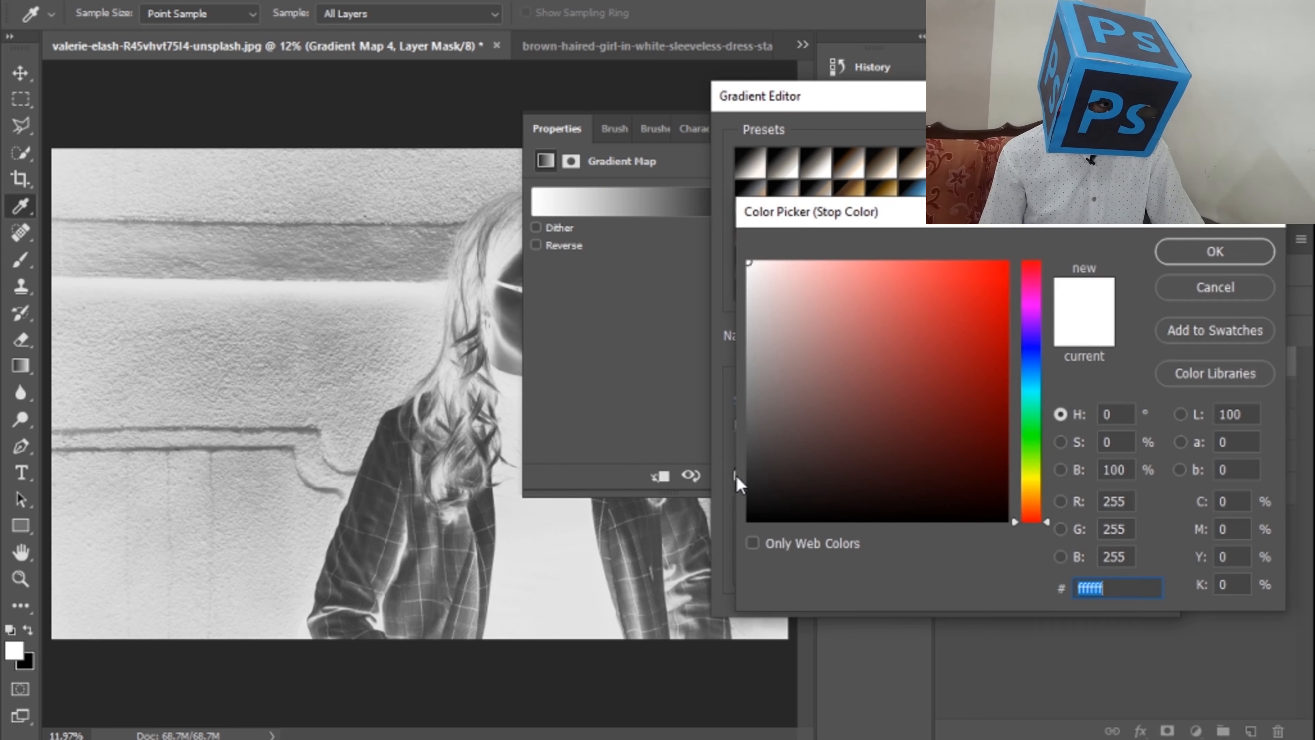
mouse_move(877, 440)
left_mouse_down()
mouse_move(983, 273)
mouse_move(1009, 267)
mouse_move(980, 277)
mouse_move(906, 261)
left_mouse_up()
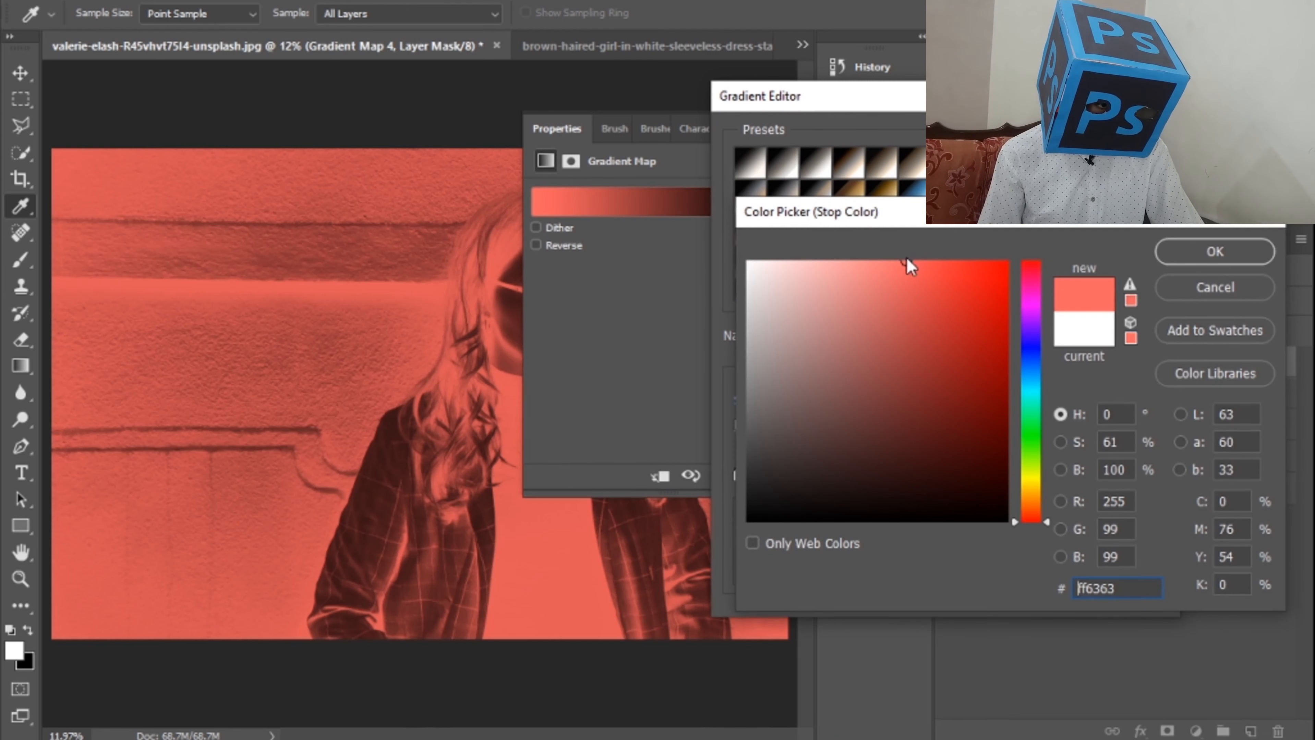
left_click(1234, 262)
Set the gradient's ending black color stop to yellow, #ffe96c.
double_click(1148, 475)
left_click(1032, 480)
left_click_drag(1032, 480, 1032, 484)
left_click_drag(926, 285, 892, 253)
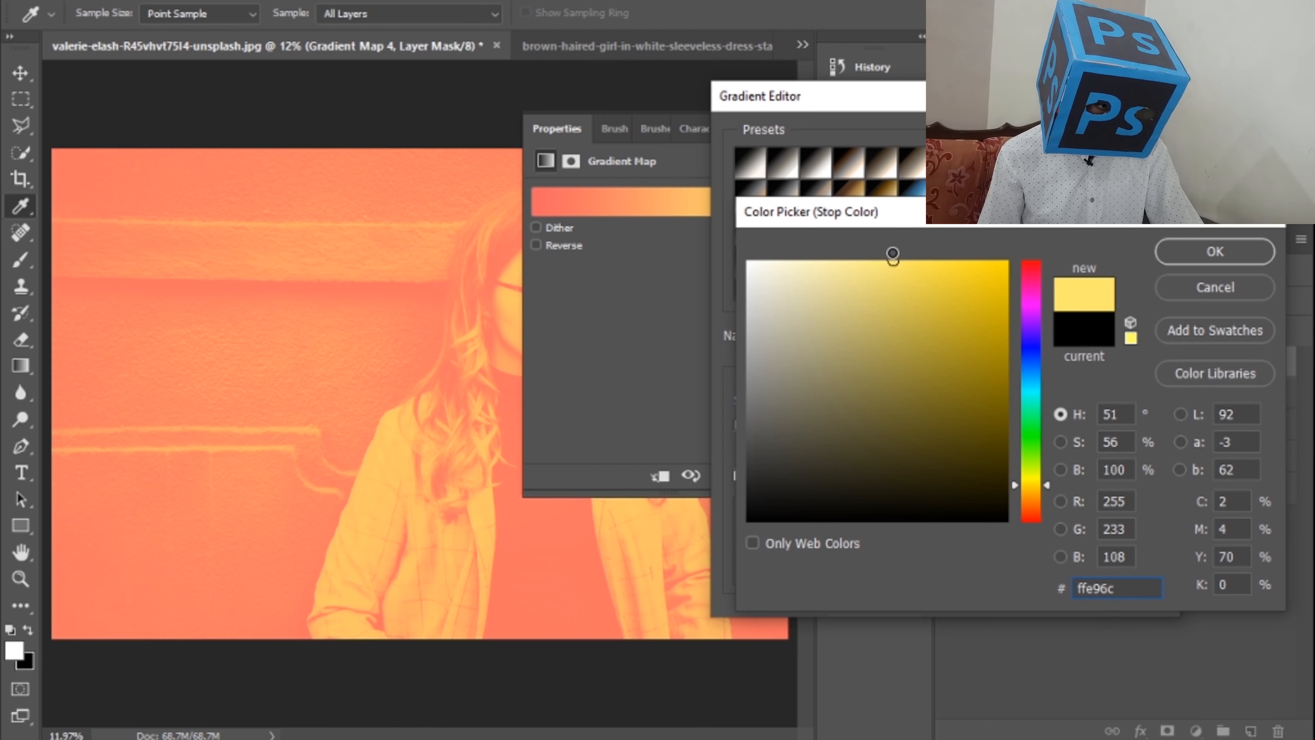
left_click(1229, 258)
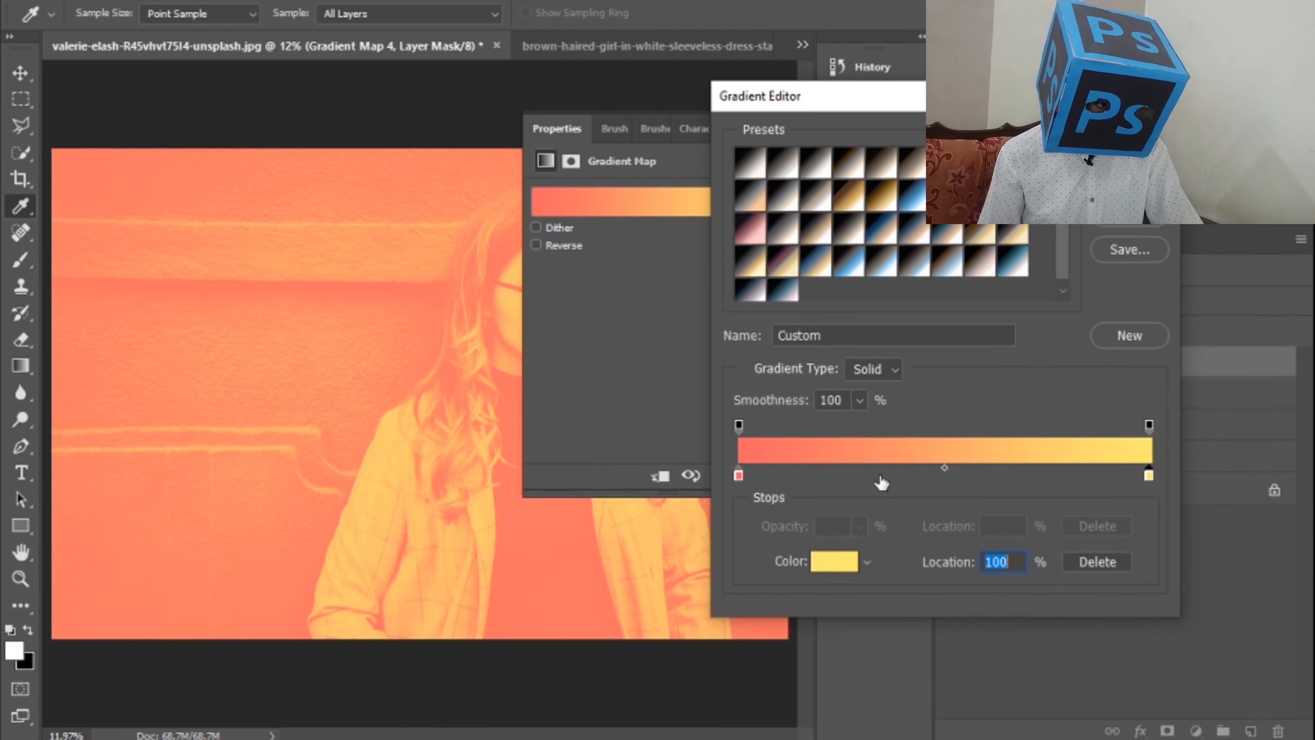
Add a color stop at about 34% of the gradient and color it blue, #6076fb.
left_click(880, 479)
double_click(877, 476)
left_click_drag(1032, 484, 1036, 354)
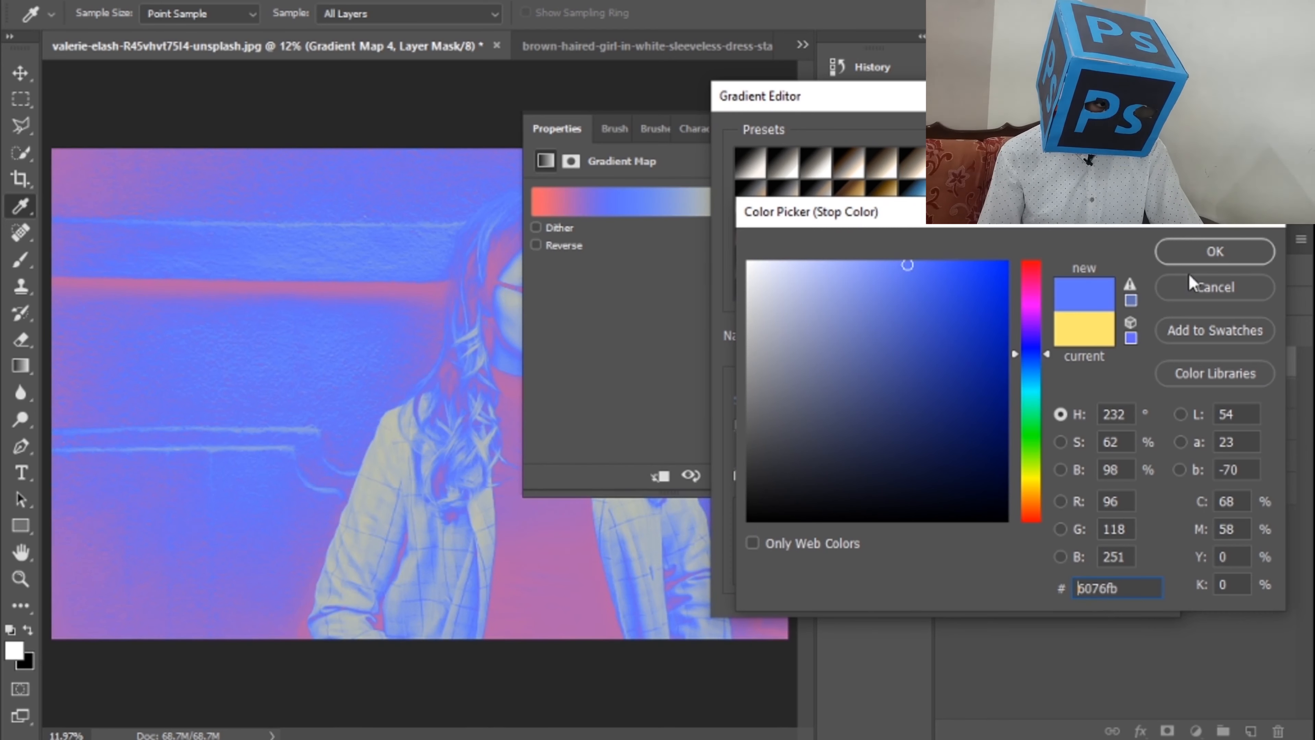
left_click(1214, 257)
Add another color stop at about 65% of the gradient and change its color to bright cyan-blue.
left_click(1005, 477)
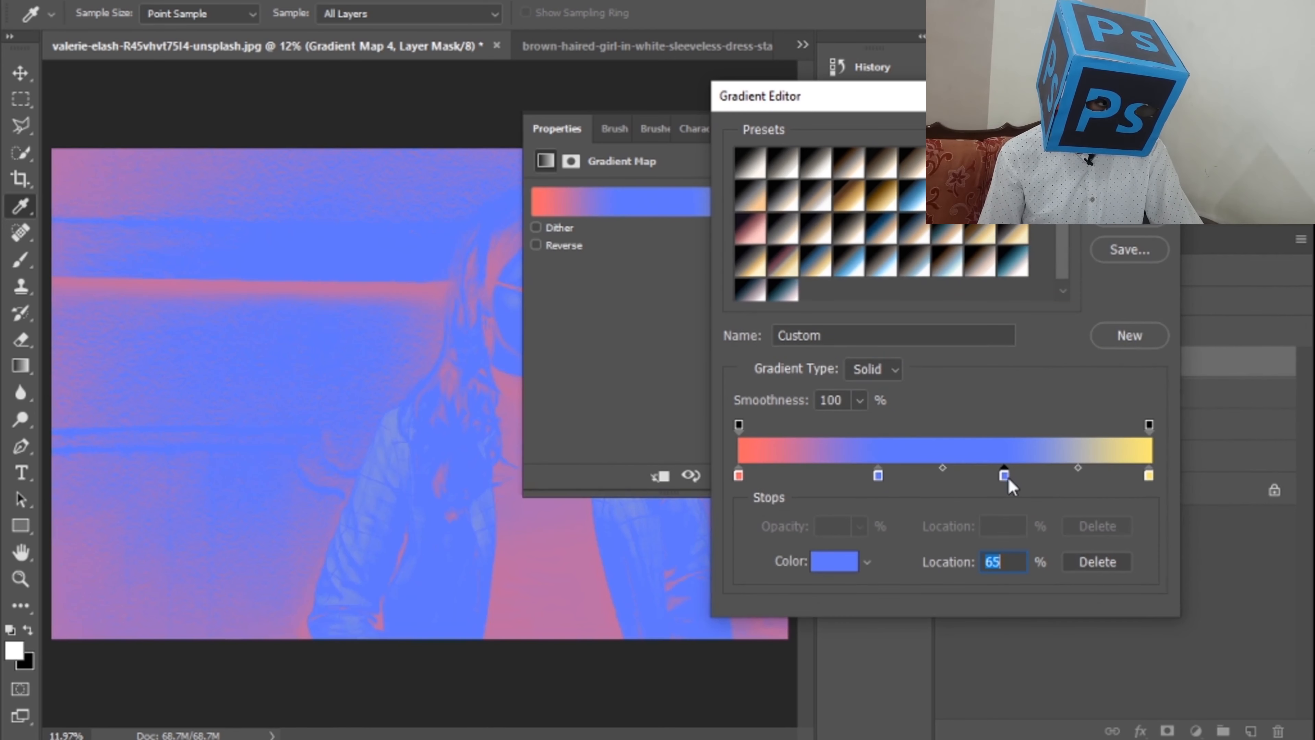
double_click(1005, 475)
left_click(1025, 465)
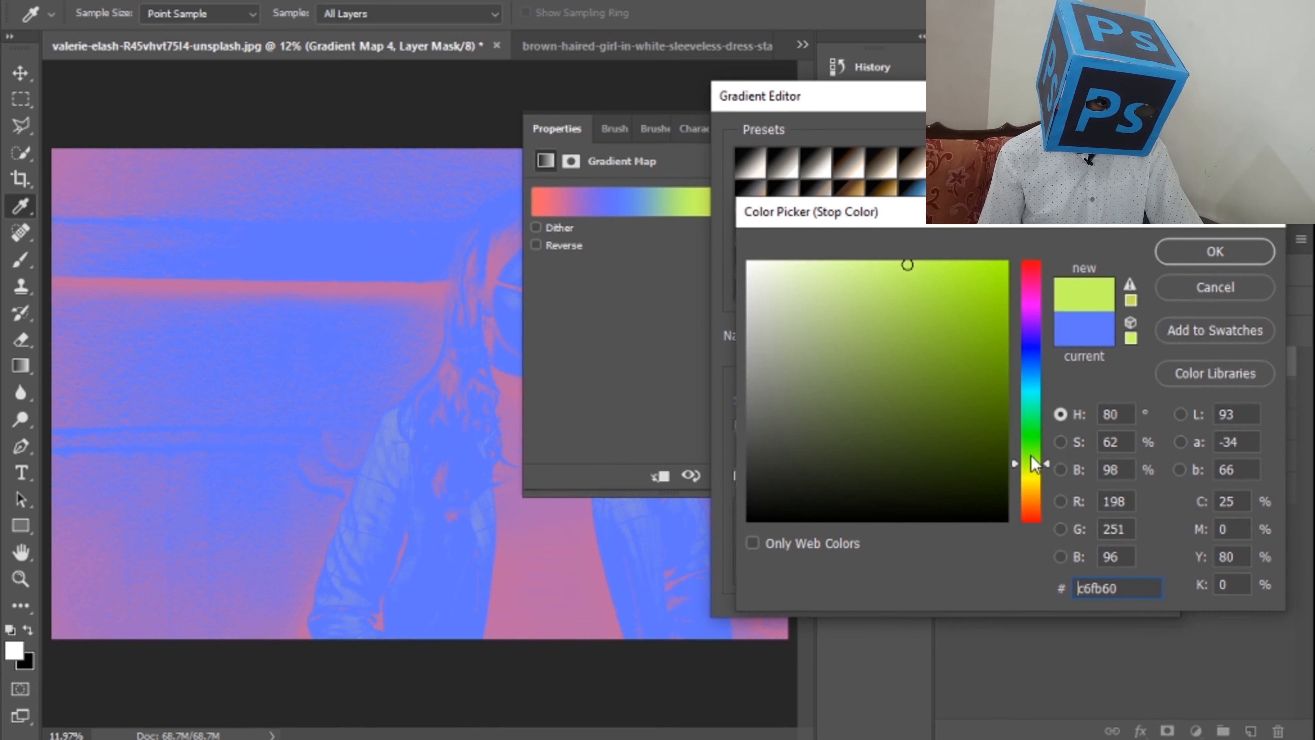
left_click_drag(1034, 461, 1038, 333)
left_click(952, 272)
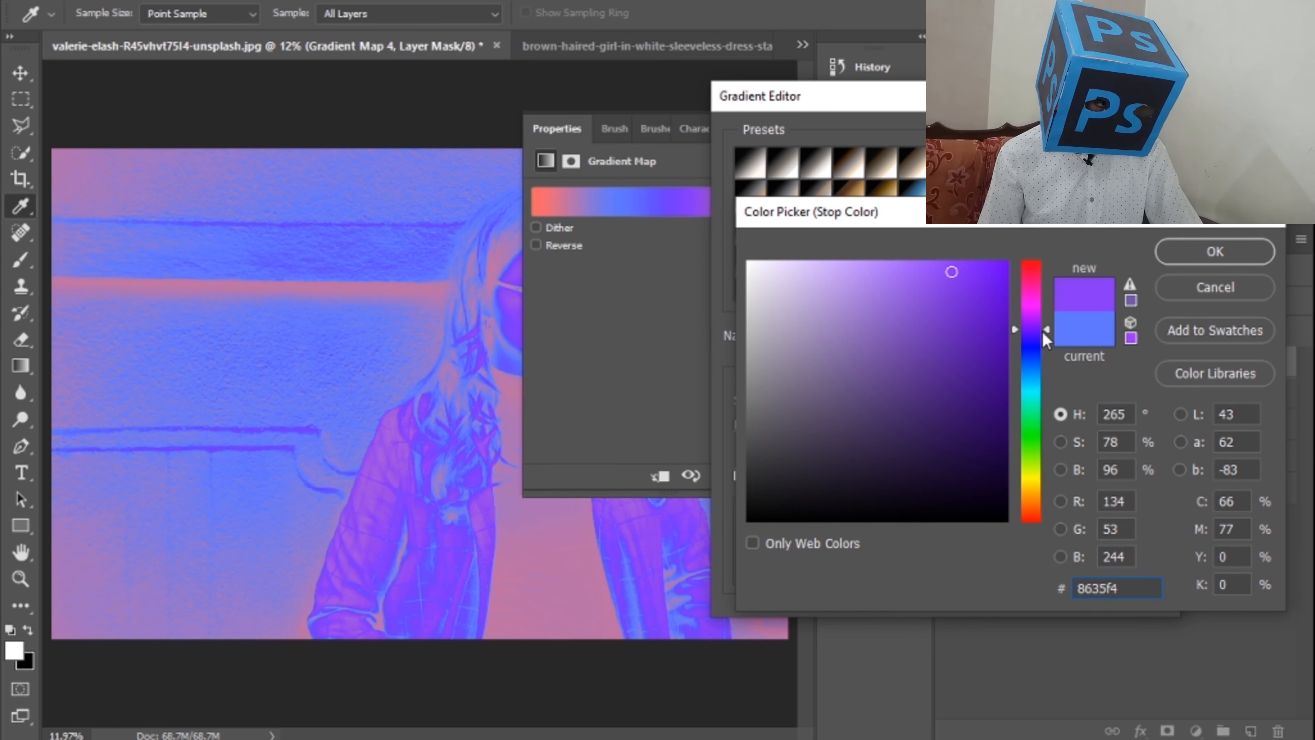
mouse_move(1043, 332)
left_mouse_down()
mouse_move(1034, 407)
mouse_move(1033, 386)
left_mouse_up()
left_click(1227, 250)
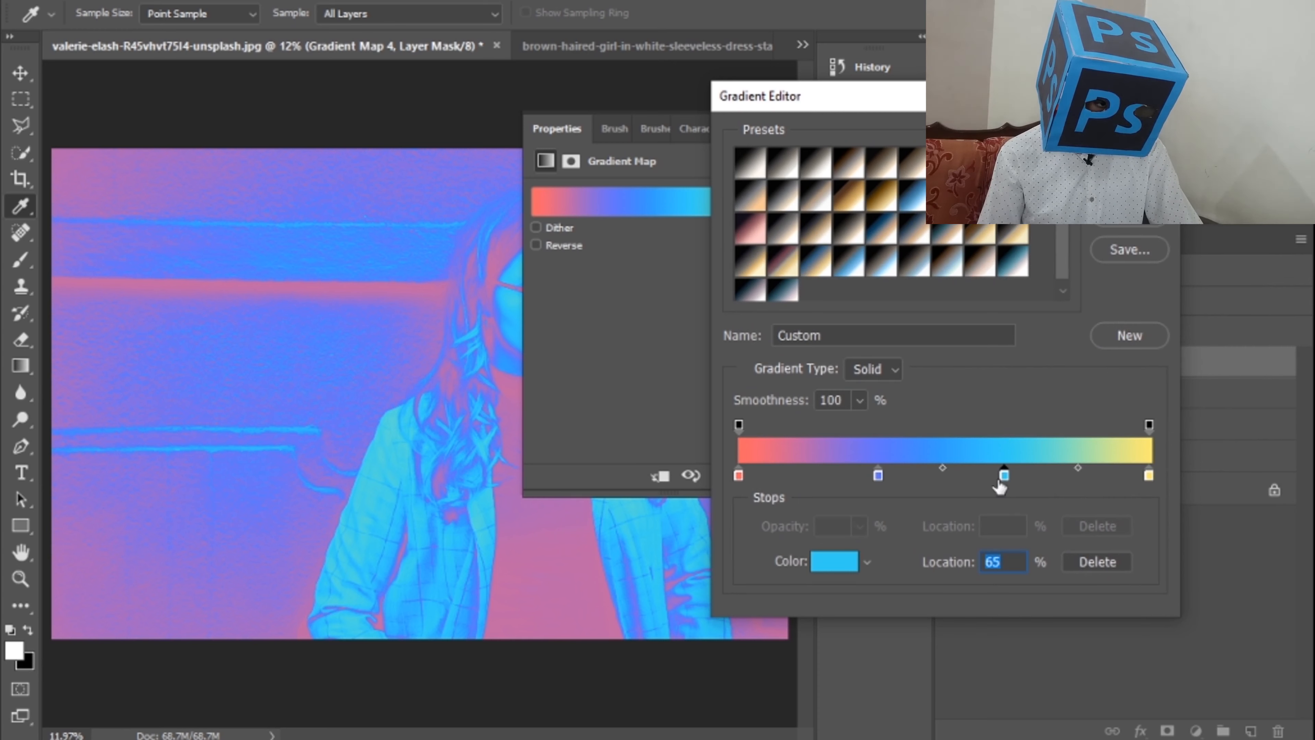
Add a color stop at 50%, between the blue and cyan stops, and color it purple.
left_click(943, 470)
left_click(944, 474)
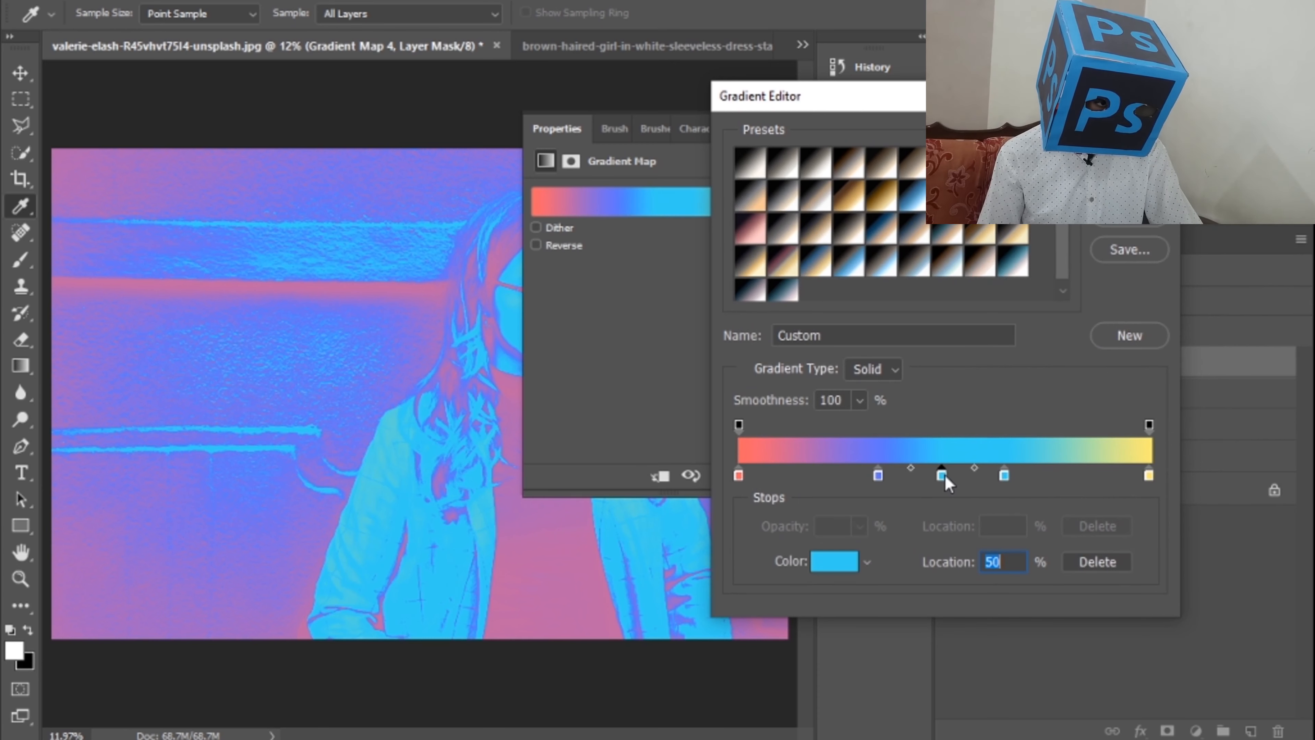
double_click(942, 476)
left_click_drag(1042, 387, 1043, 334)
left_click(947, 261)
left_click(1161, 257)
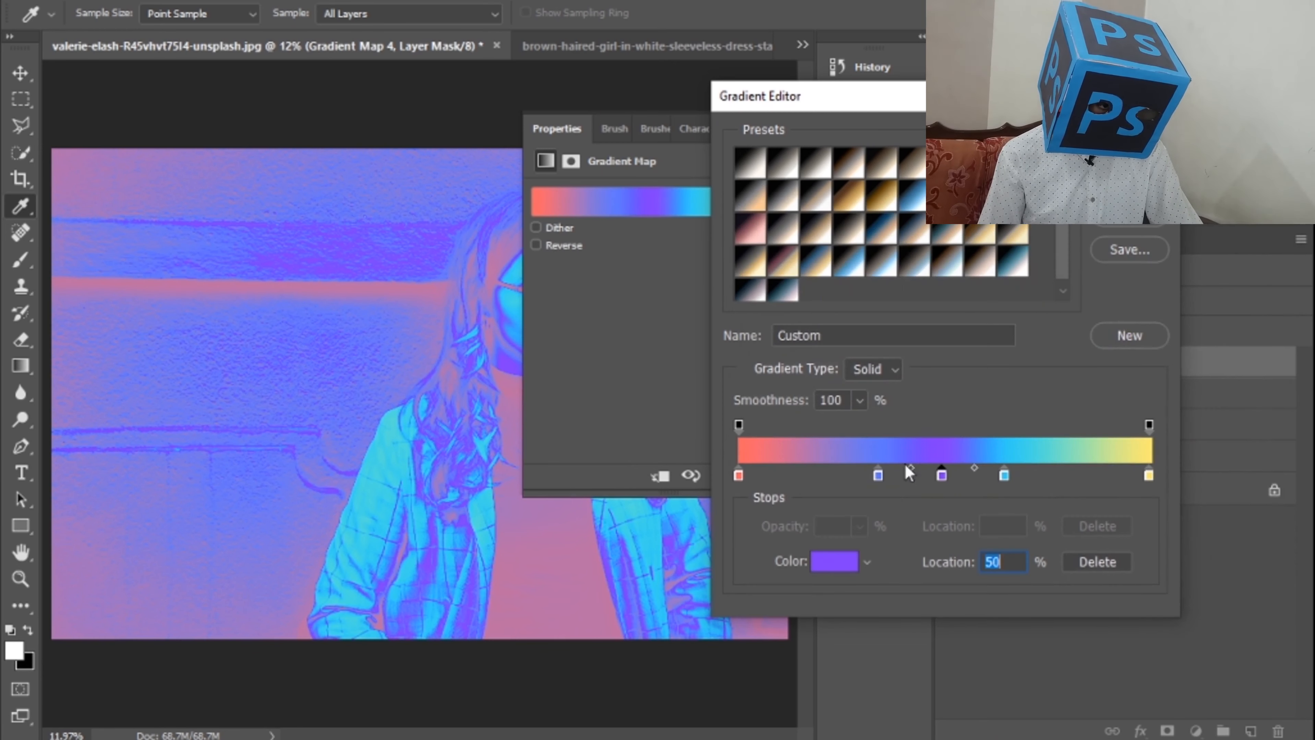
Set the cyan stop's location to 75% and the blue stop's to 25%, and accept the custom gradient.
left_click(877, 476)
left_click(941, 475)
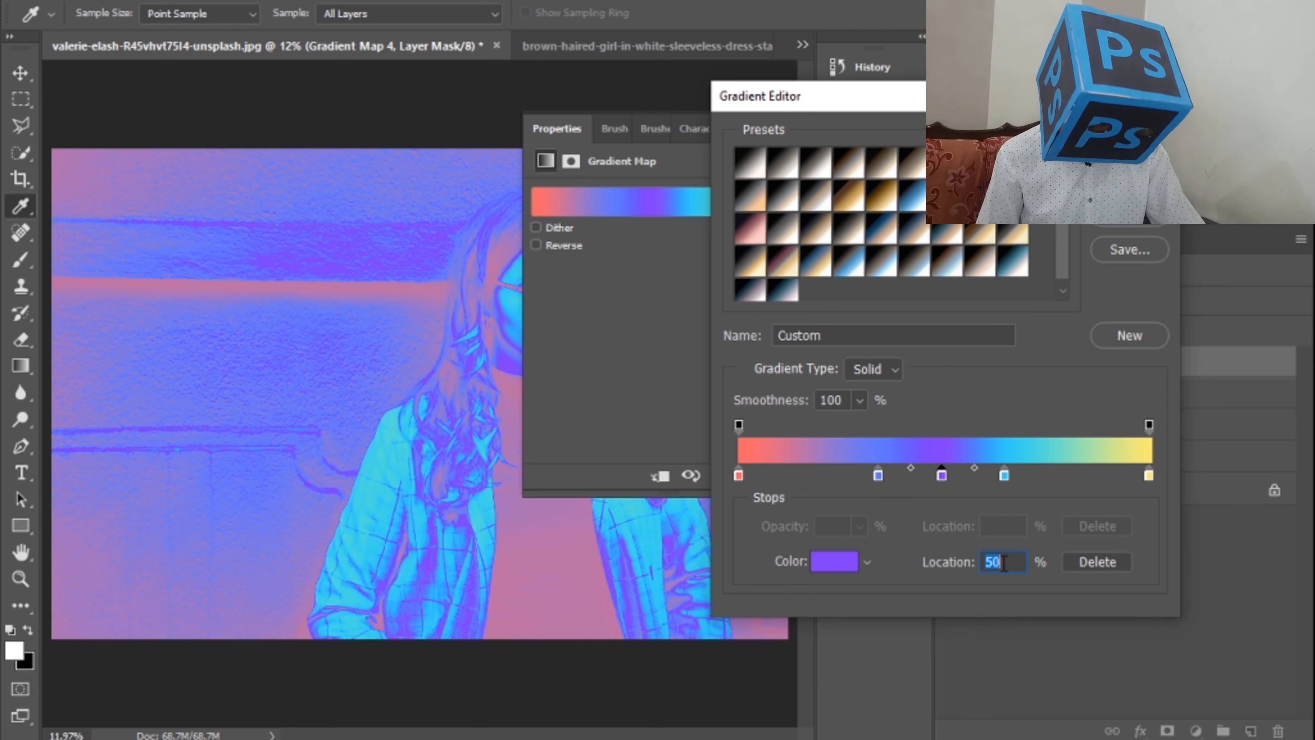
left_click(1004, 475)
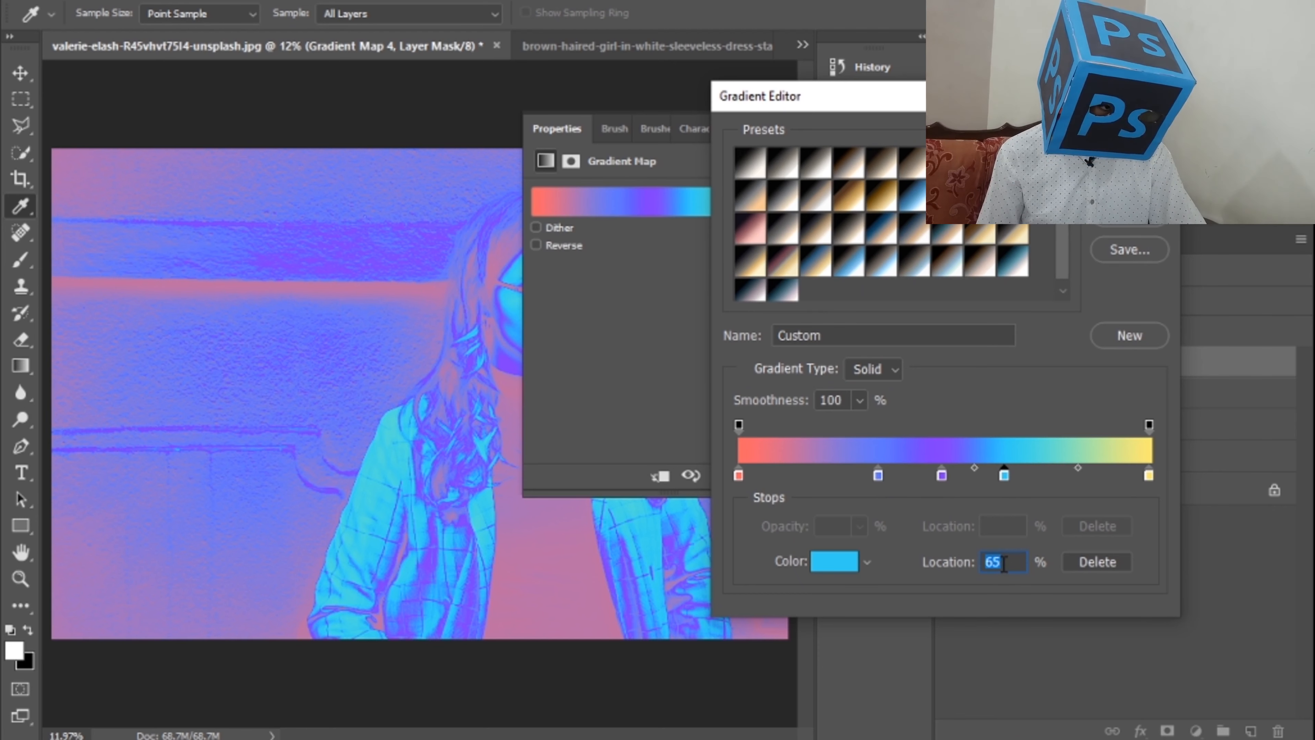
type("75")
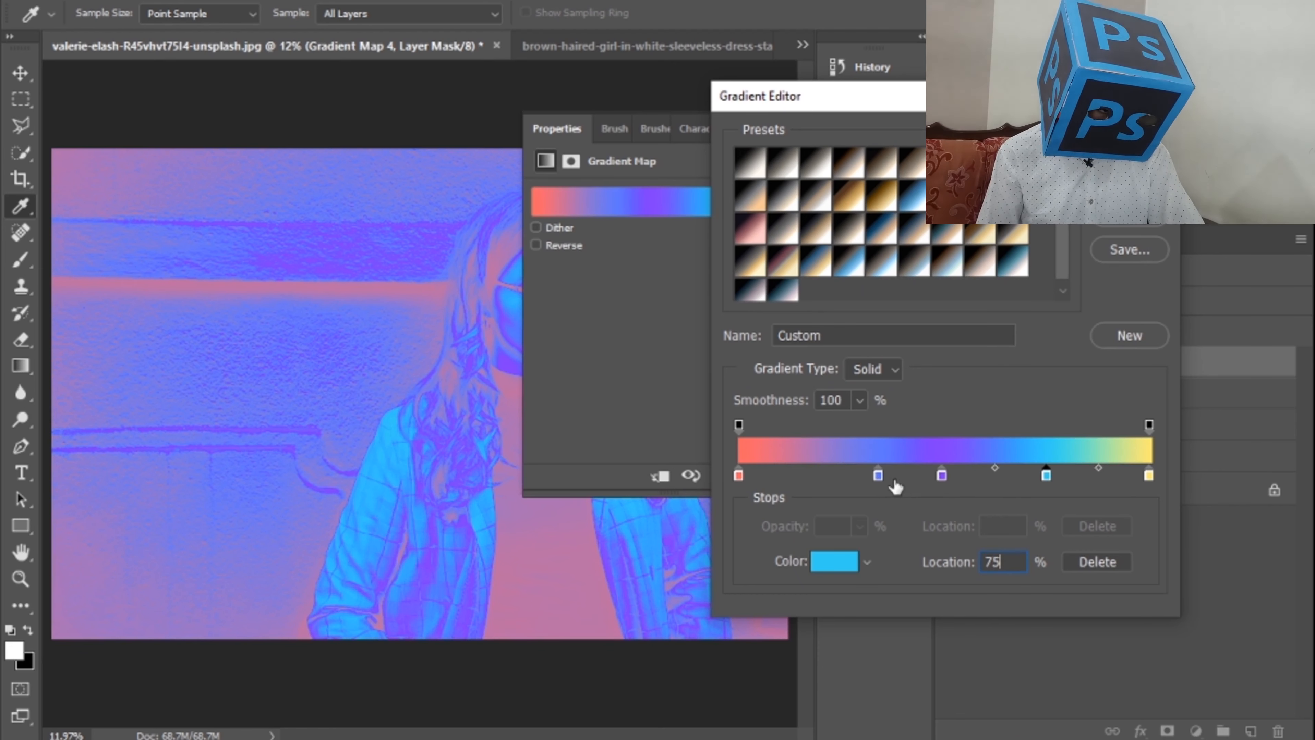
left_click(878, 476)
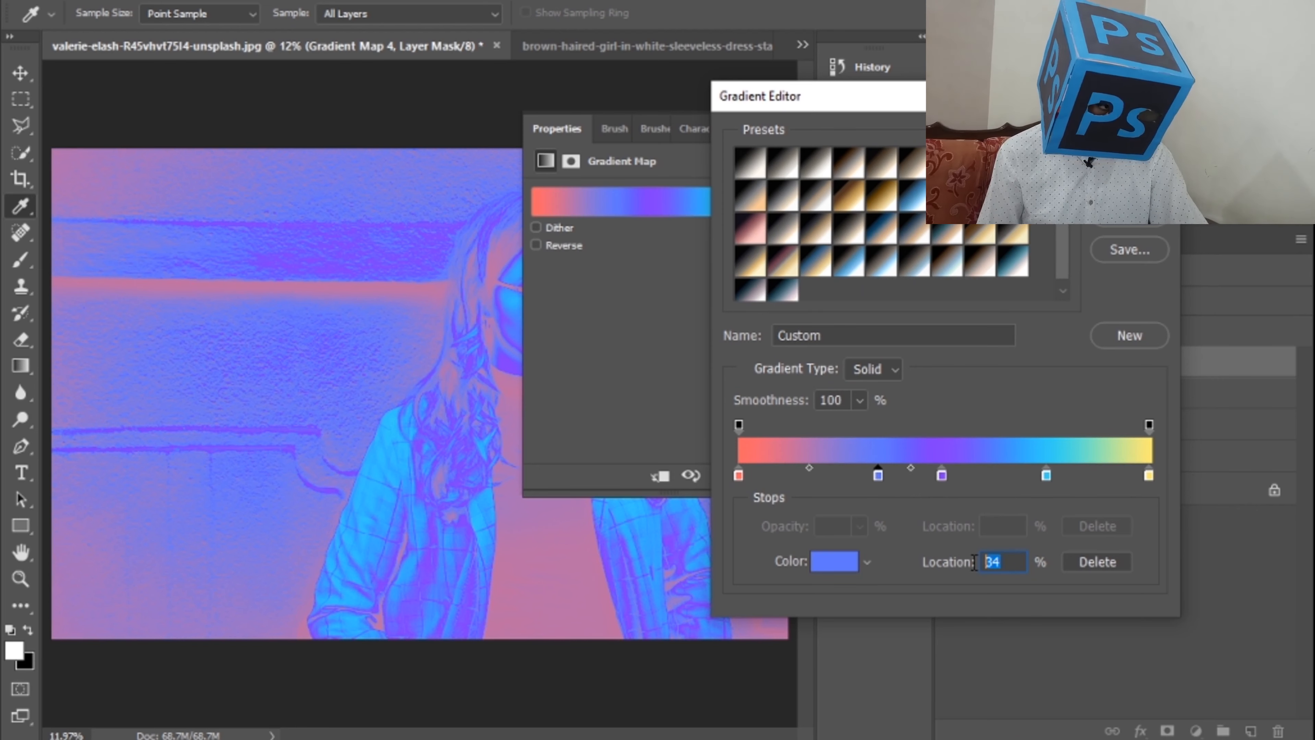
type("25")
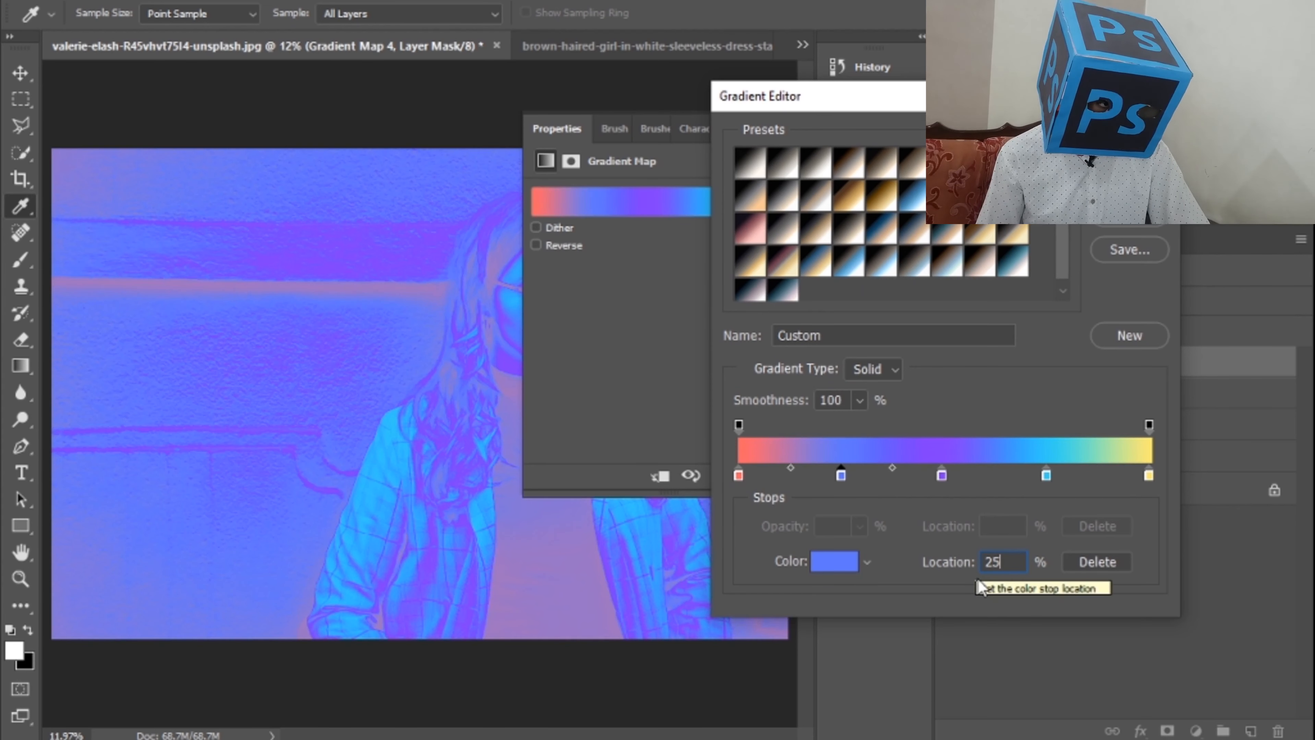
key("Return")
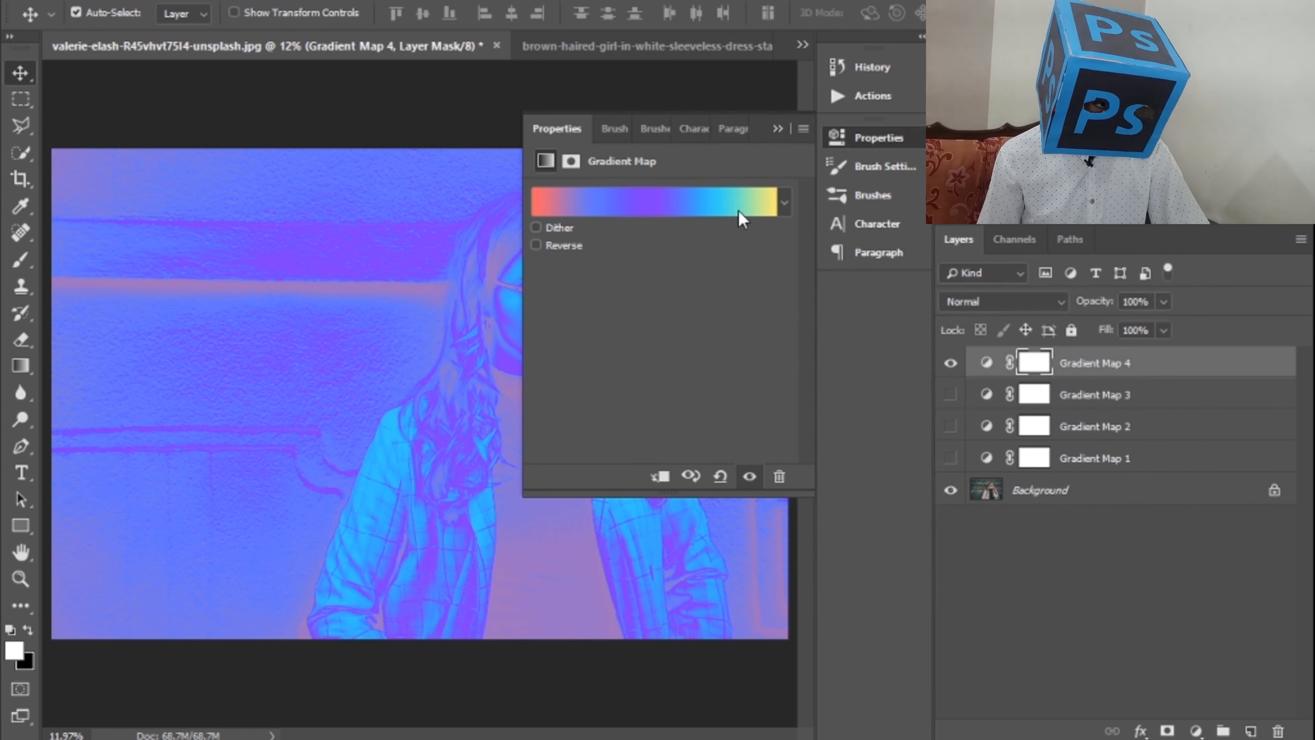
Set the Gradient Map 4 layer's blend mode to Multiply.
left_click(779, 128)
left_click(1023, 304)
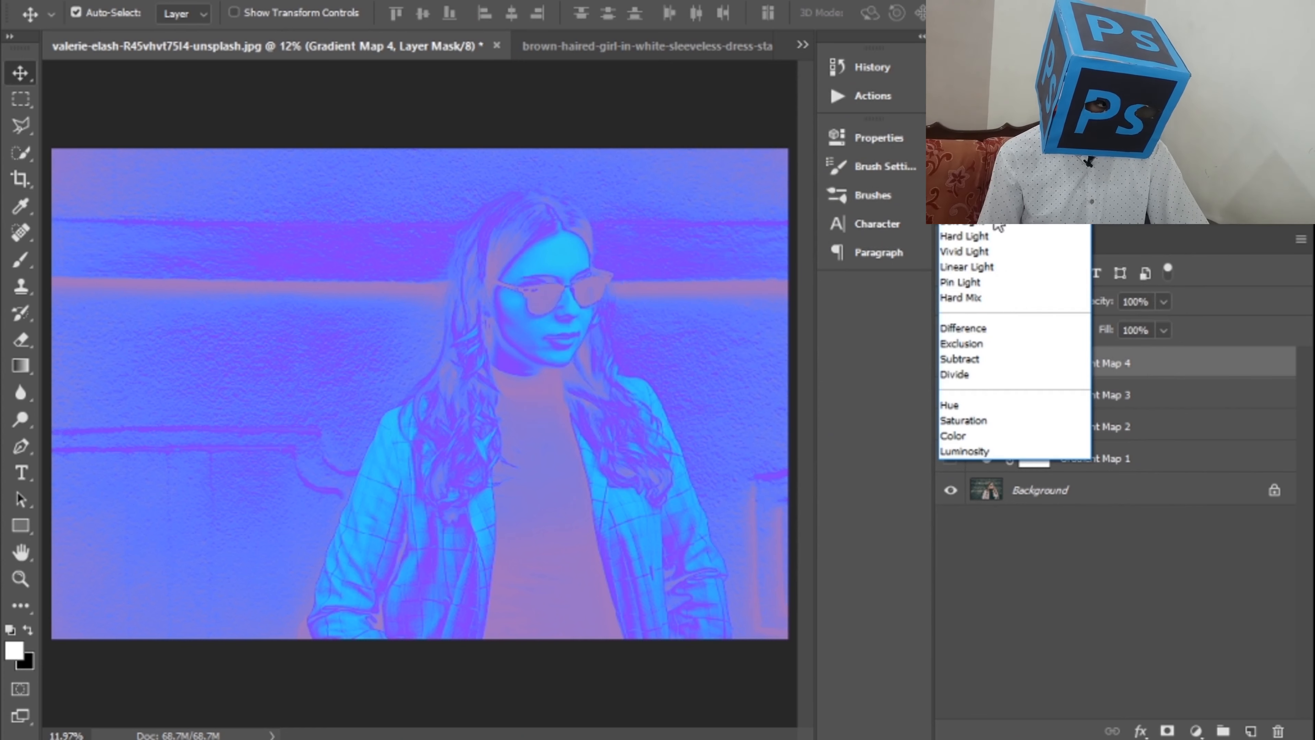
left_click(974, 60)
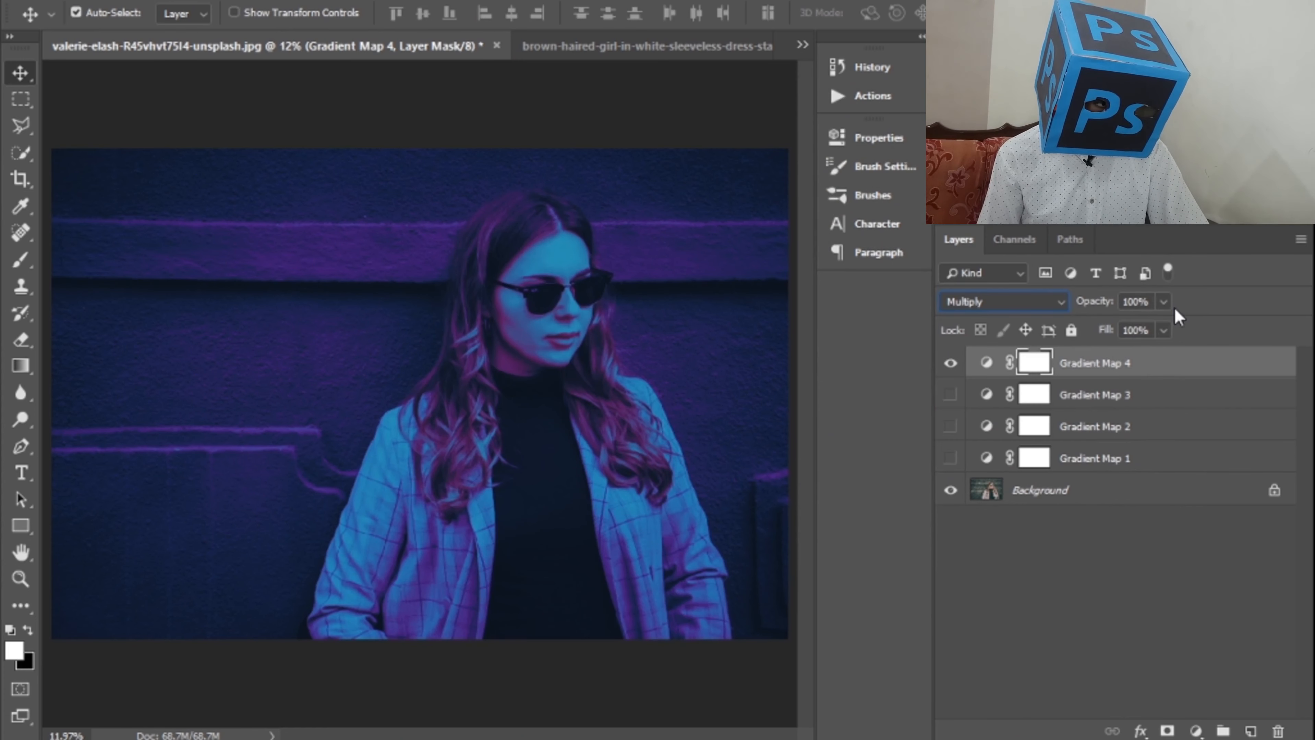
Lower the Gradient Map 4 layer's opacity to 70% and its fill to 82%.
left_click(1163, 303)
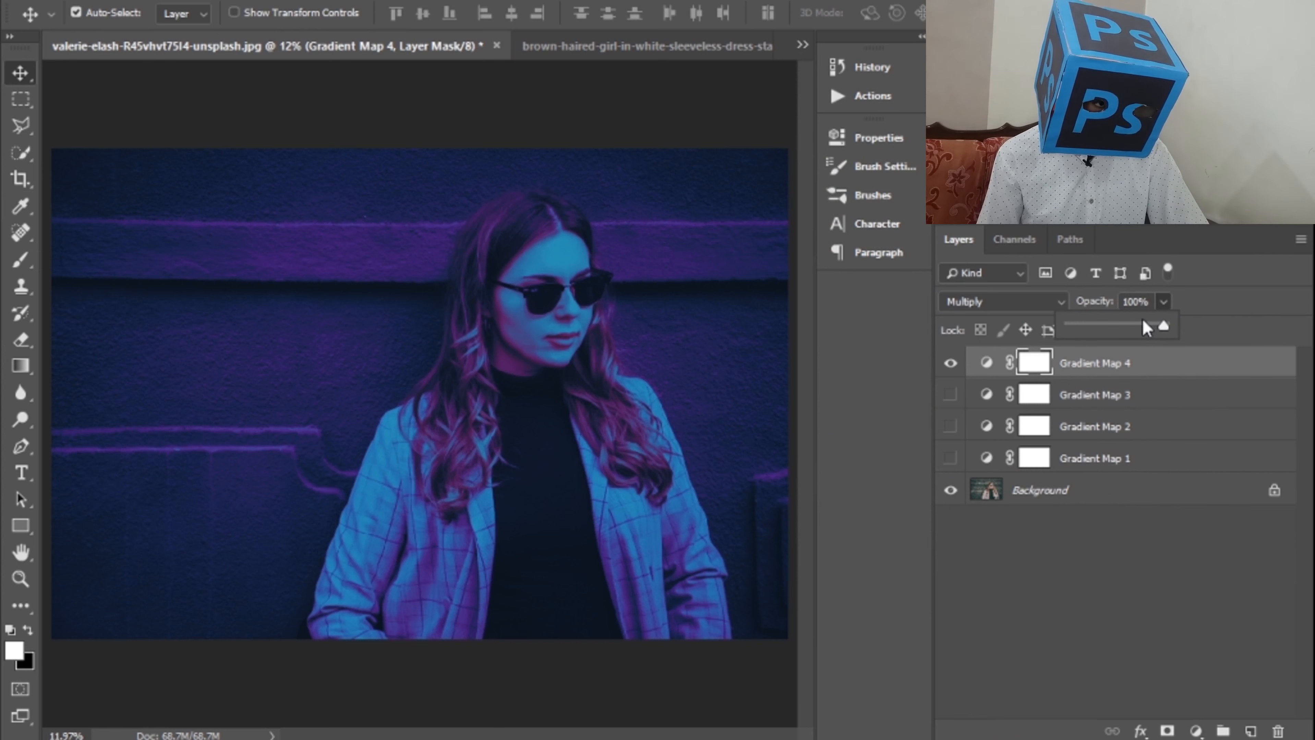
left_click(1187, 314)
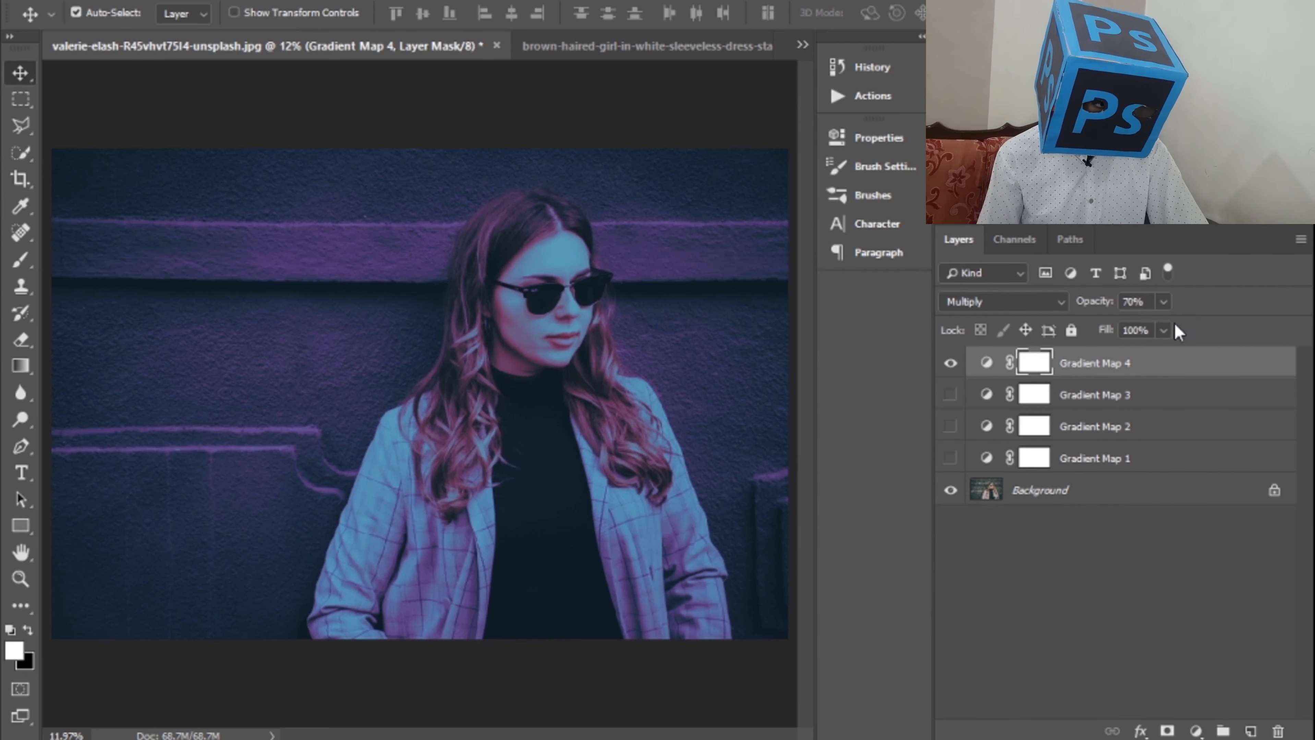
left_click_drag(1158, 334, 1147, 352)
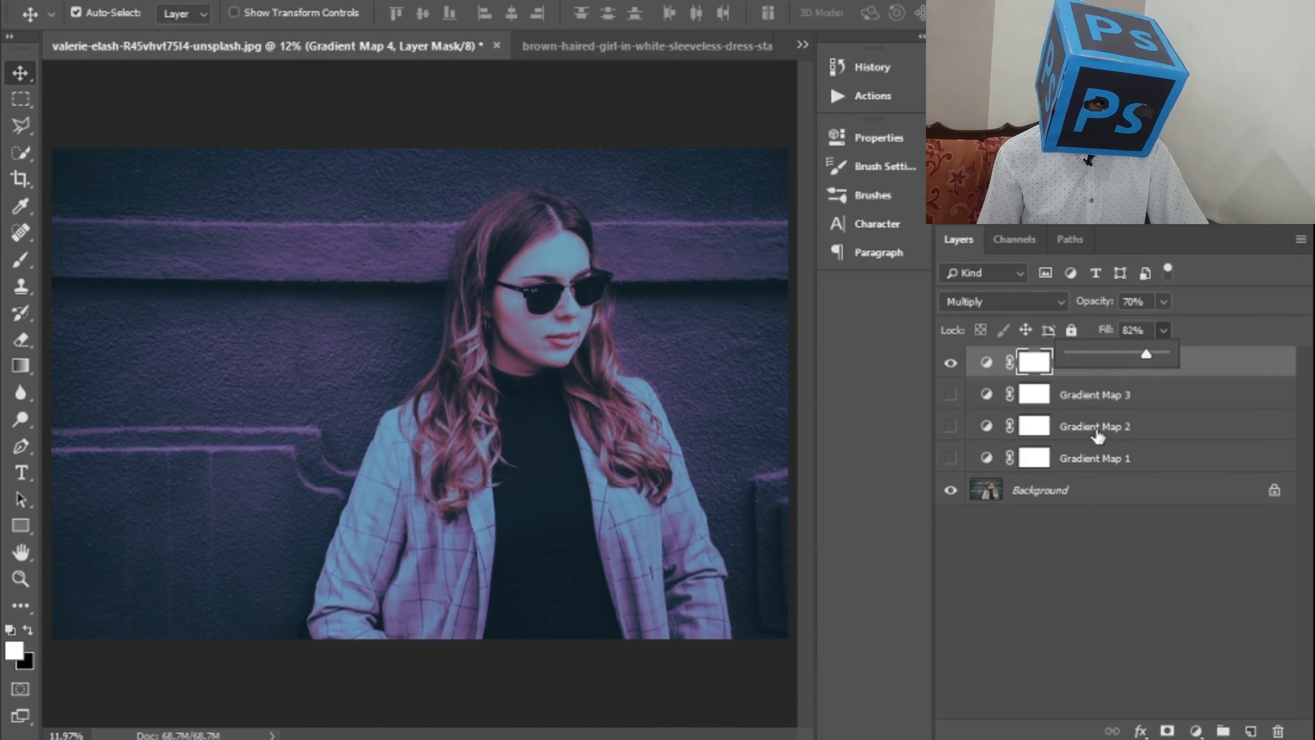
left_click(1120, 578)
Try the Overlay, Vivid Light, Lighten, Divide and Color blend modes on the Gradient Map 4 layer.
left_click(1141, 365)
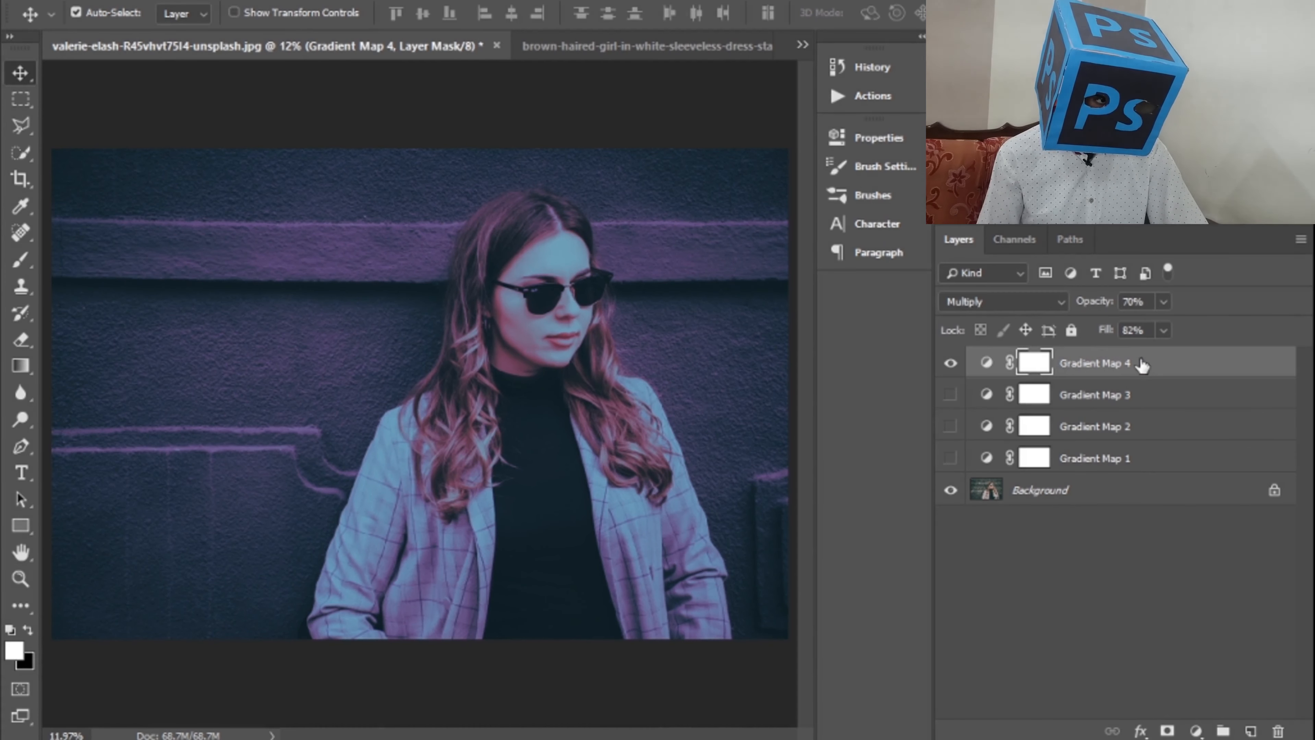
left_click(1036, 301)
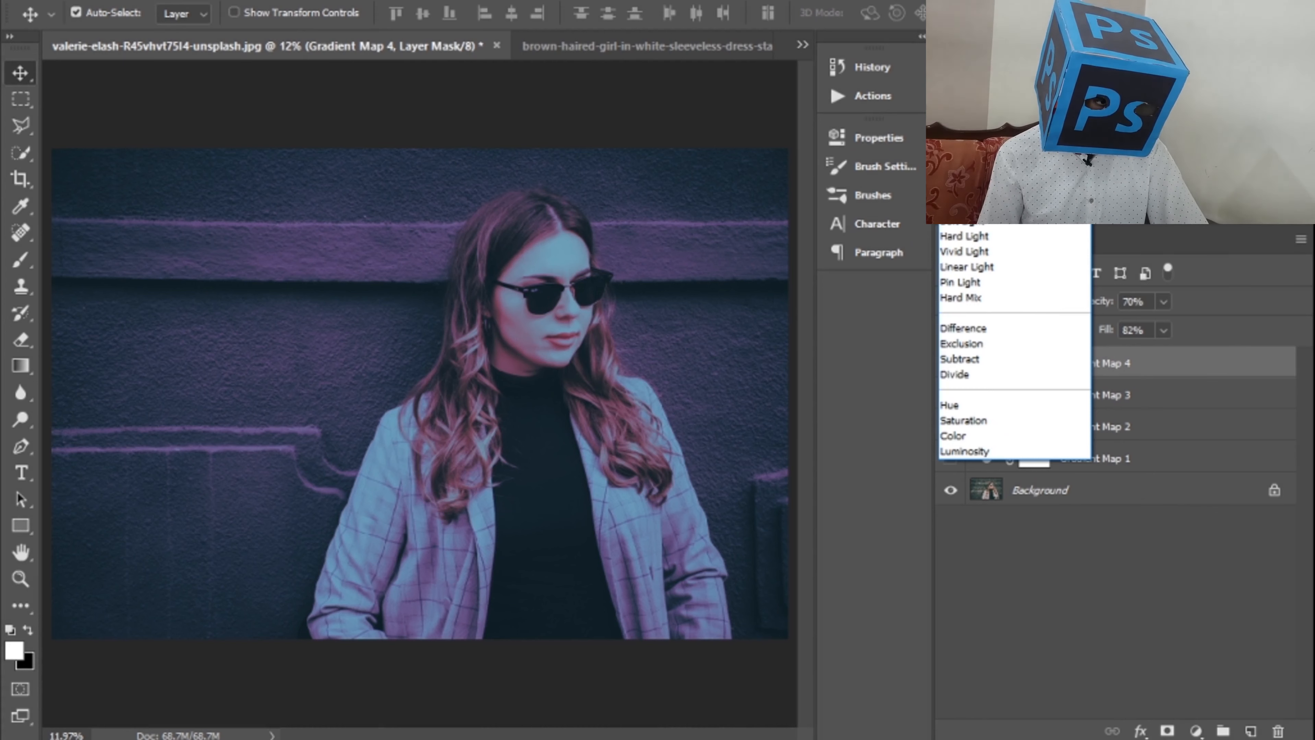
left_click(959, 206)
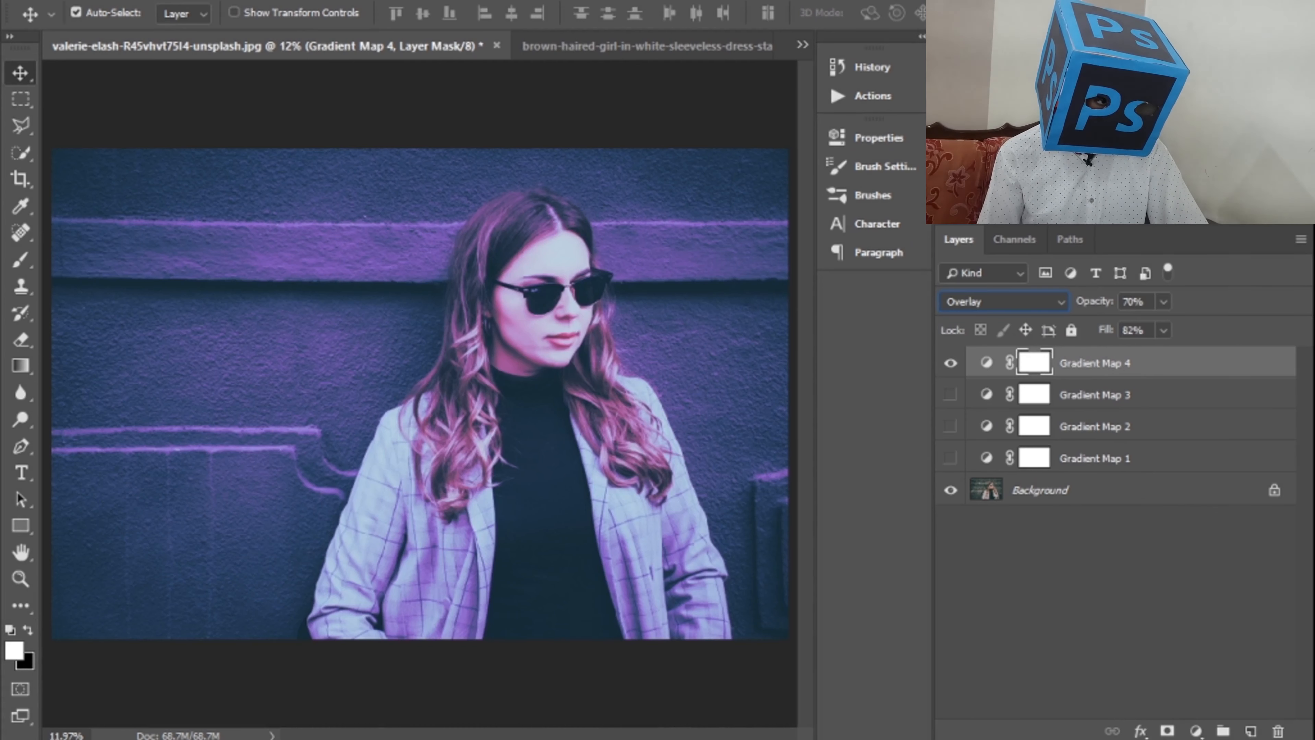
left_click(976, 306)
scroll(984, 295, "down", 5)
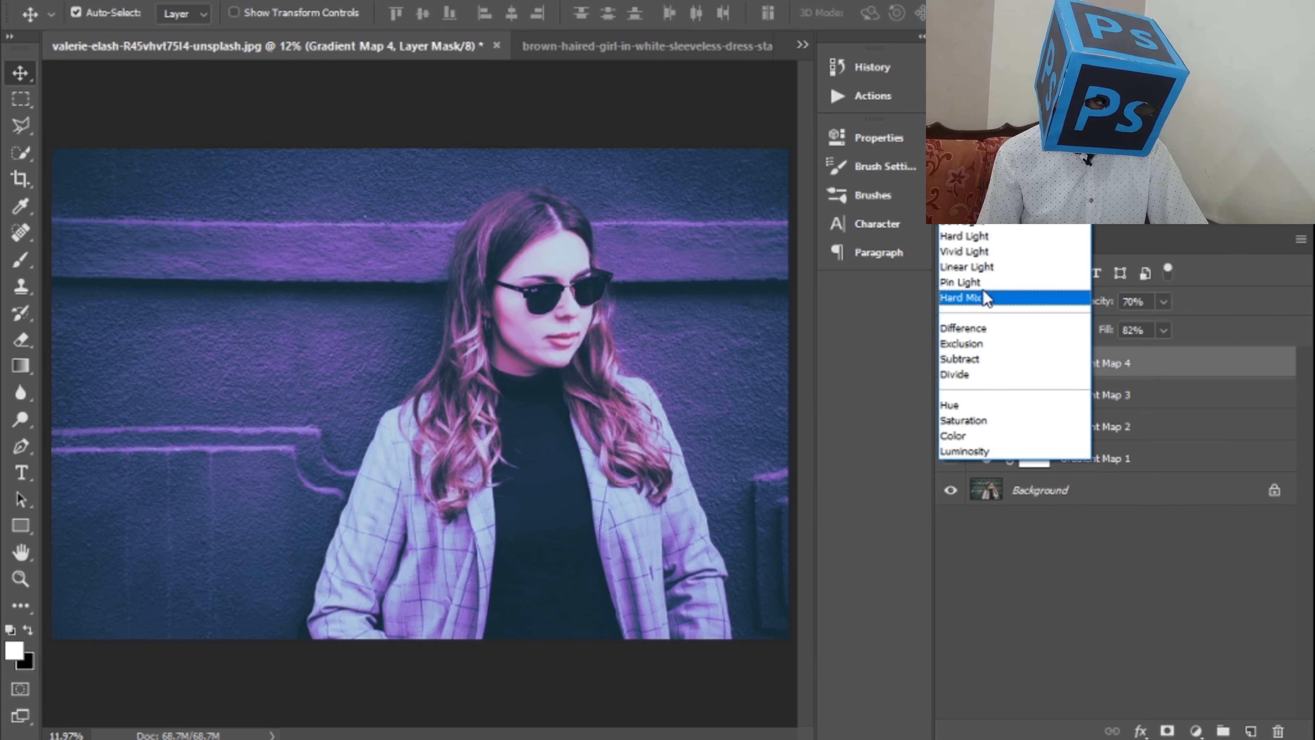
left_click(969, 249)
left_click(1003, 302)
scroll(1003, 302, "down", 3)
left_click(975, 113)
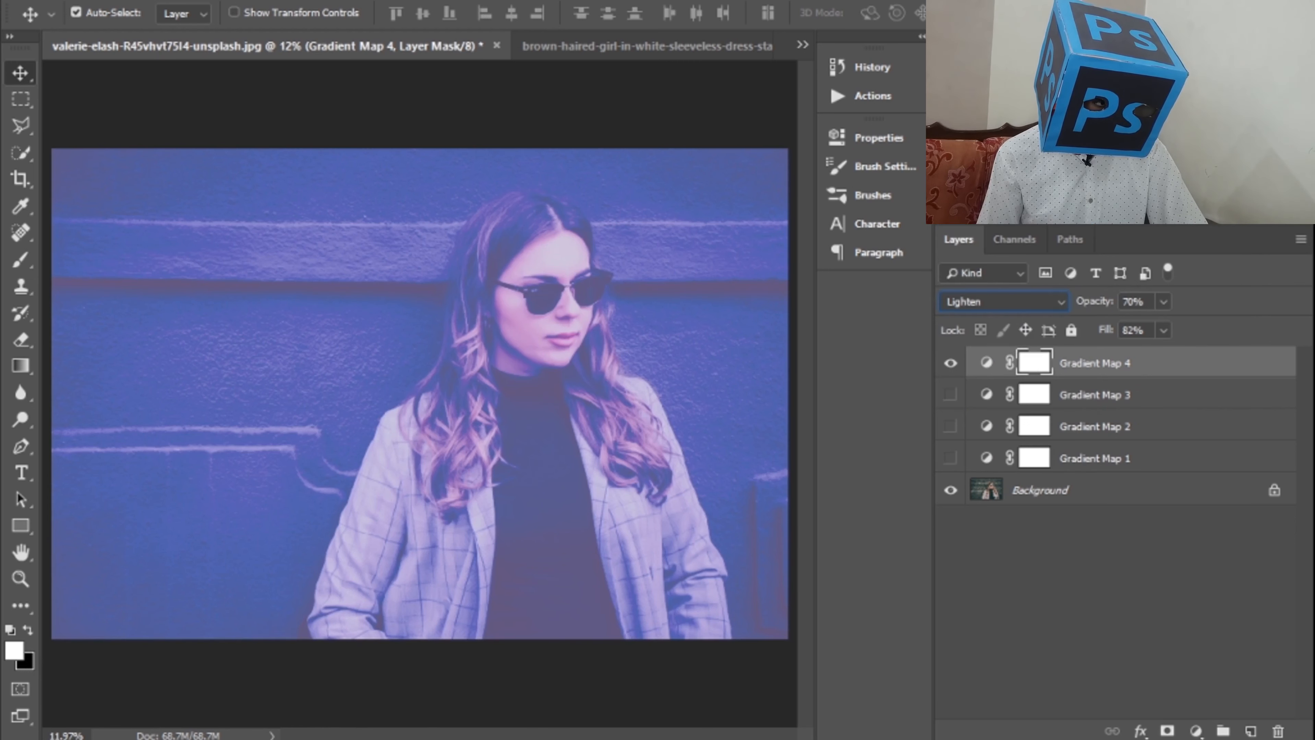
left_click(994, 302)
left_click(965, 371)
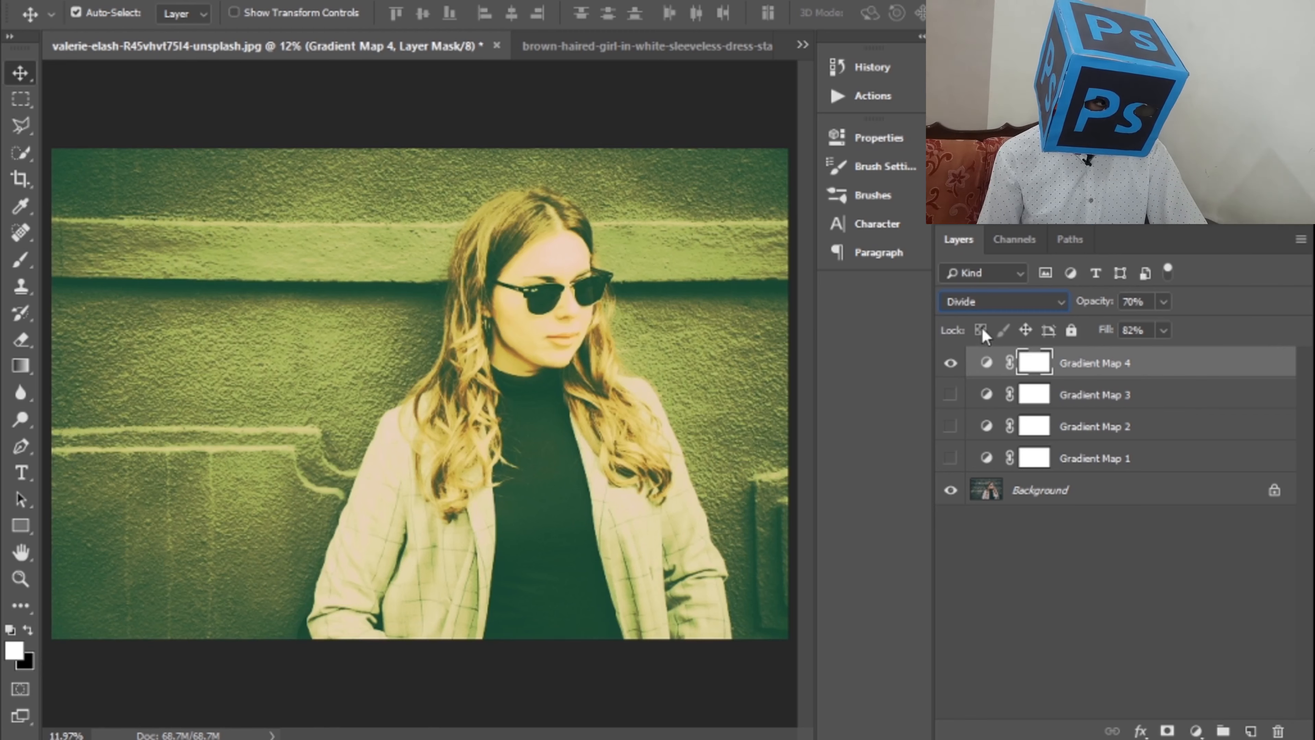
left_click(987, 303)
scroll(975, 363, "down", 3)
left_click(962, 431)
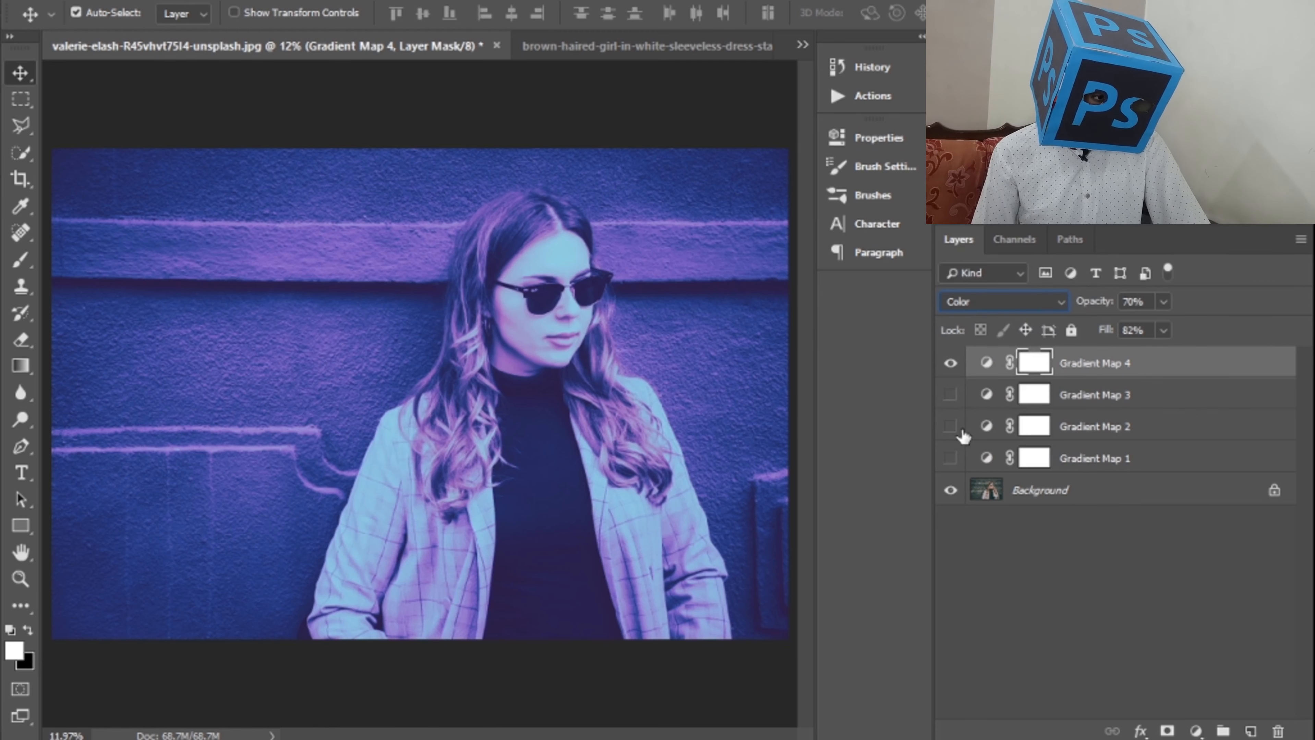
Set the Gradient Map 4 layer's blend mode to Darken and lower its fill.
left_click(982, 301)
scroll(982, 363, "down", 3)
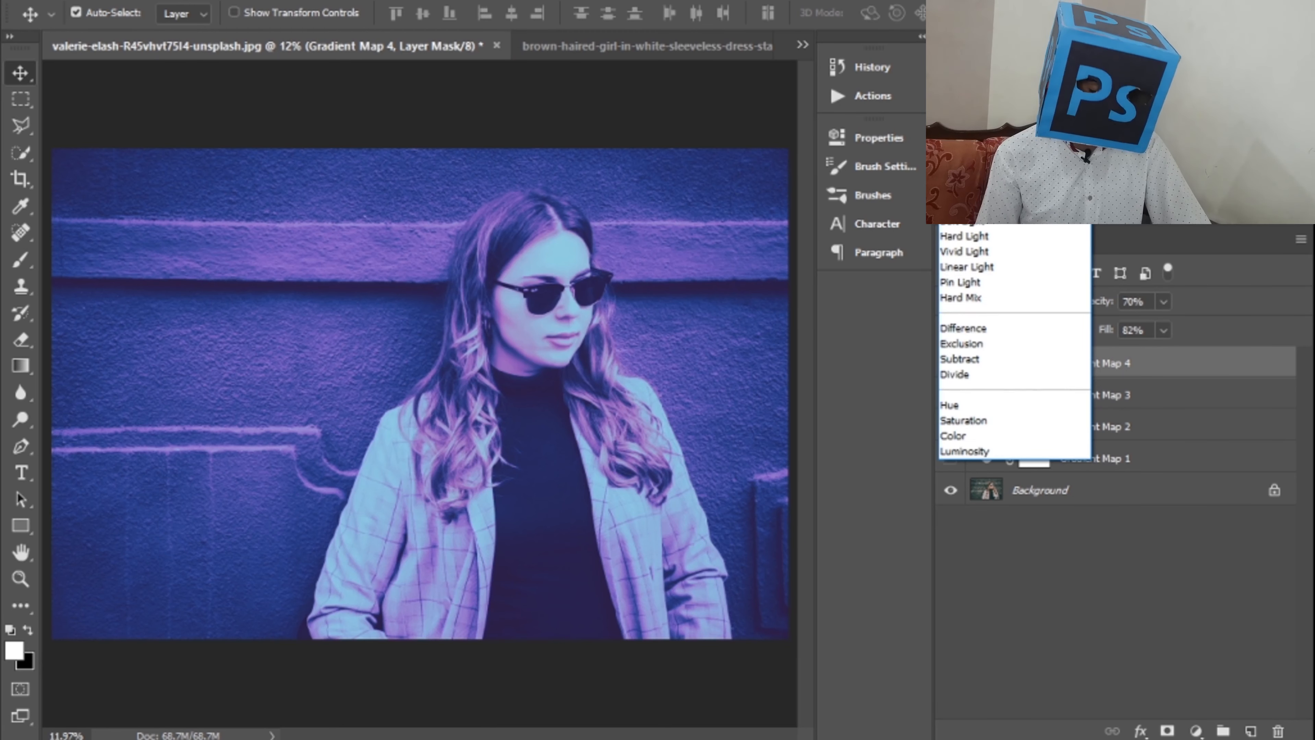
left_click(963, 21)
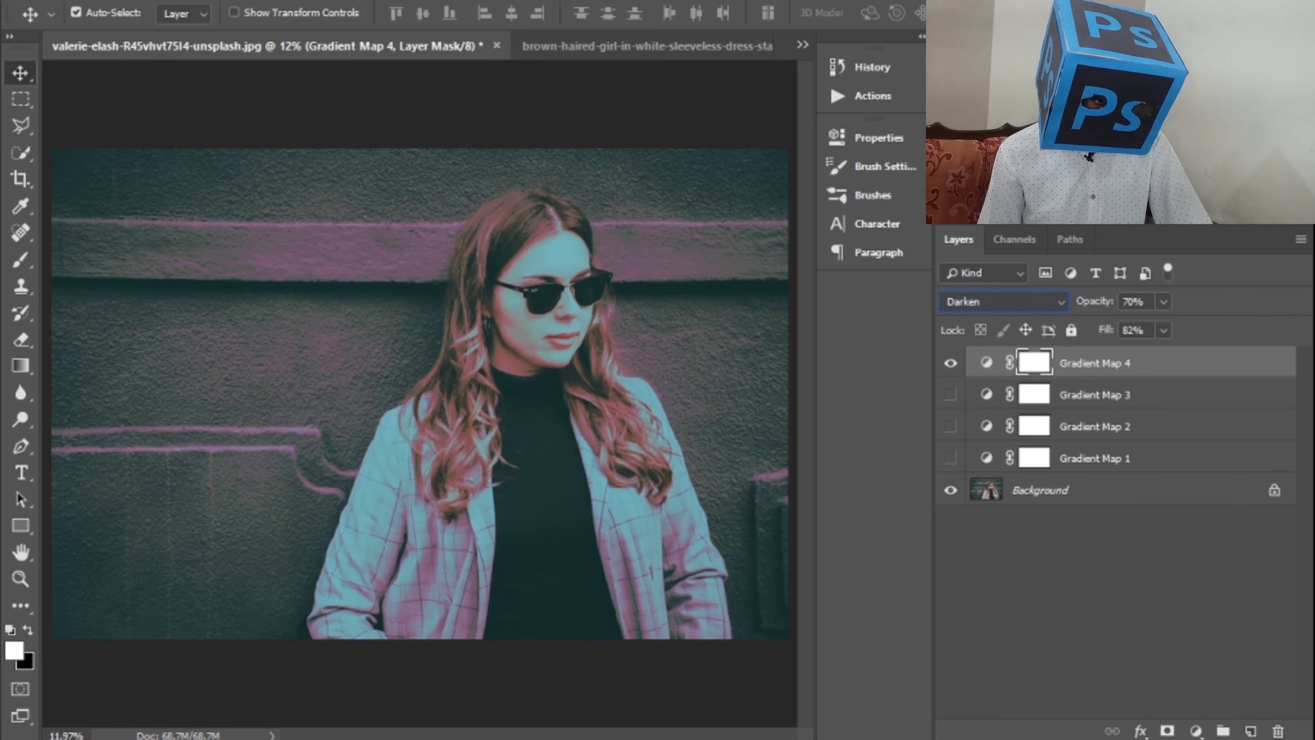
left_click(1163, 330)
left_click_drag(1169, 354, 1139, 358)
left_click(1135, 544)
Compare the four gradient map looks by showing each layer on its own, ending with only Gradient Map 4 visible above the photo.
left_click(950, 364)
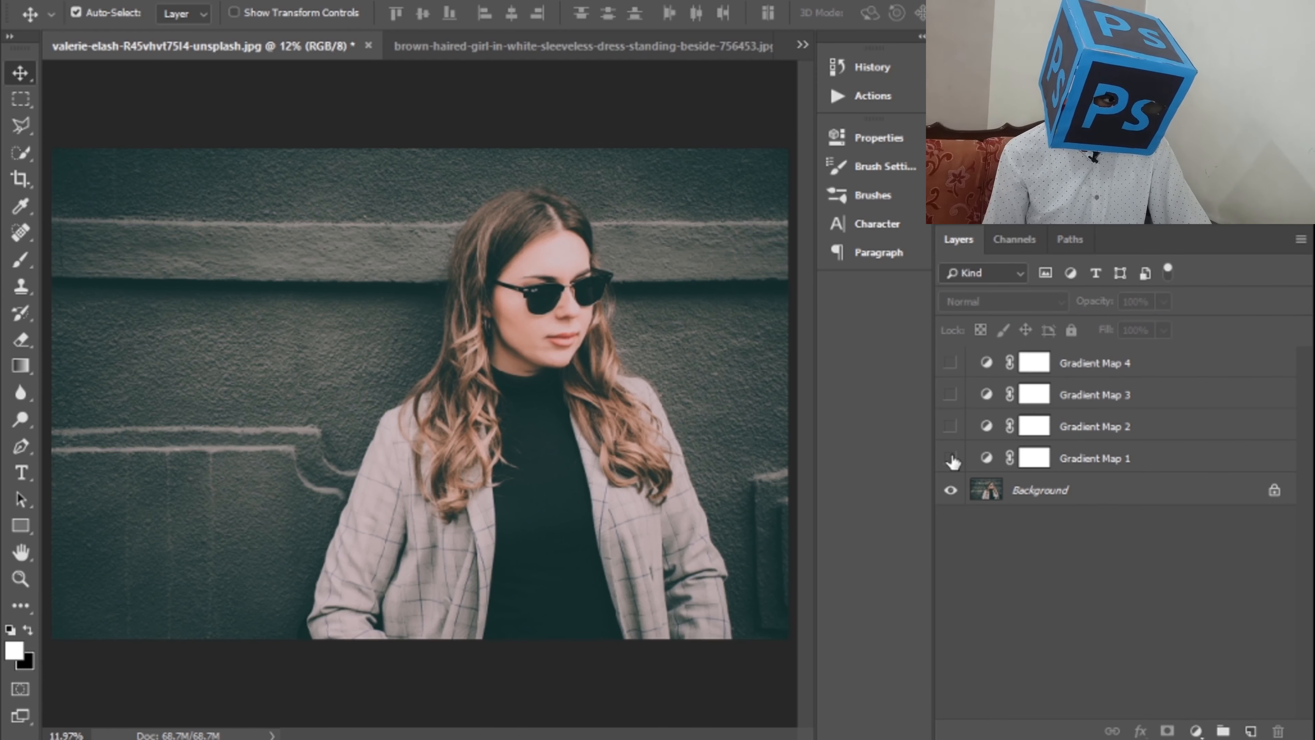
left_click(950, 459)
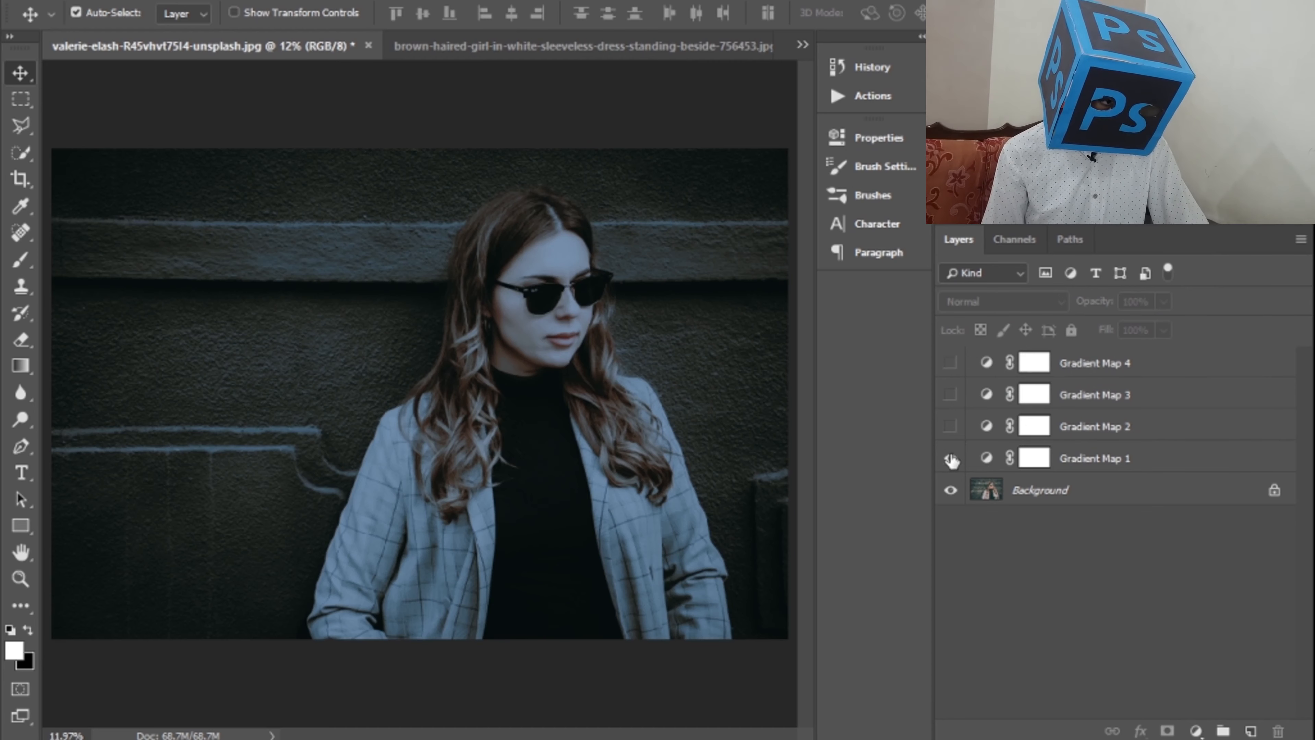
left_click(949, 459)
left_click(951, 427)
left_click(951, 427)
left_click(950, 394)
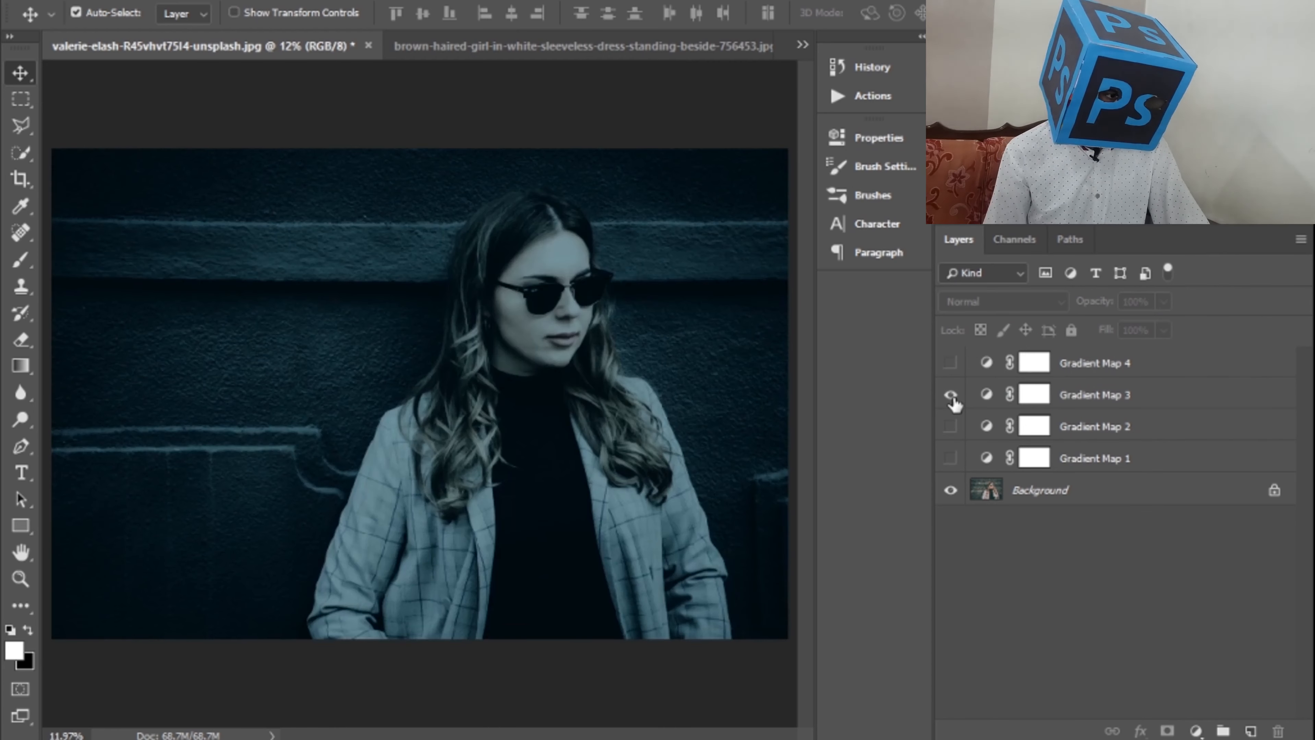
left_click(950, 395)
left_click(950, 363)
left_click(952, 365)
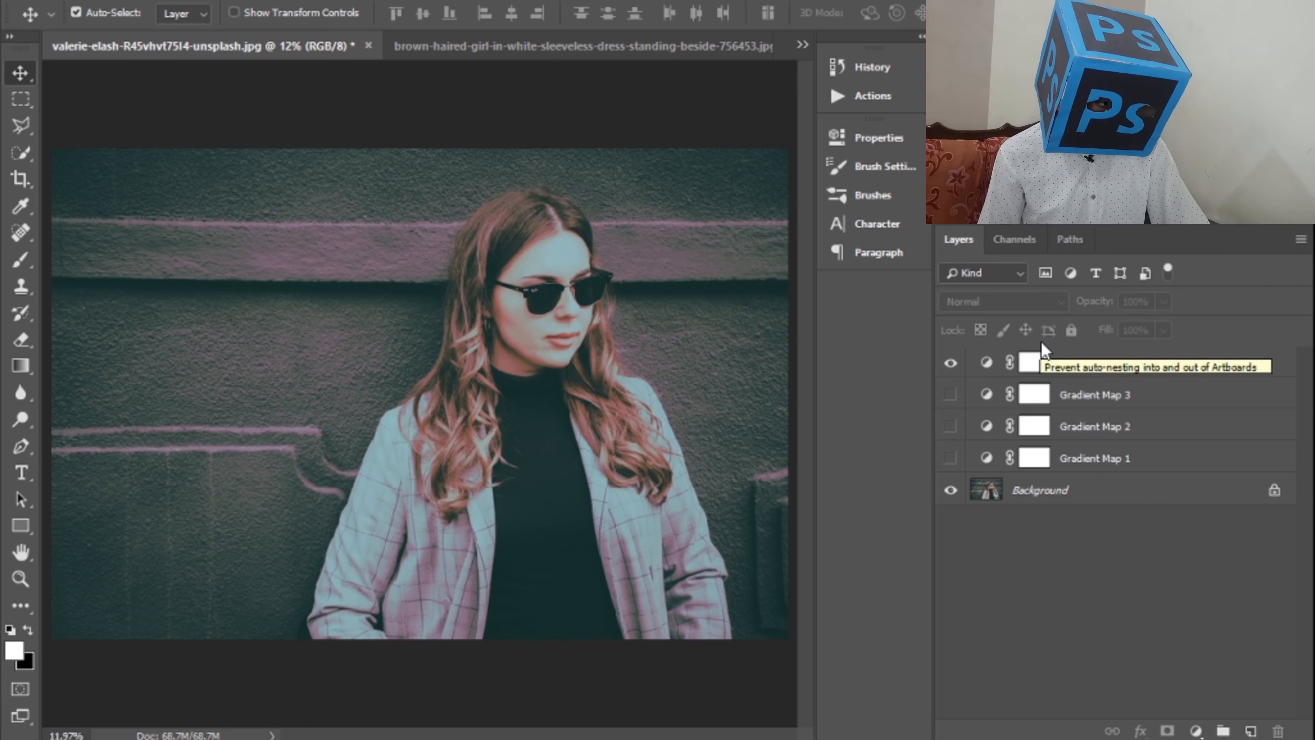
Switch to the brown-haired girl photo, add a Gradient Map adjustment layer and open its gradient for editing.
left_click(484, 46)
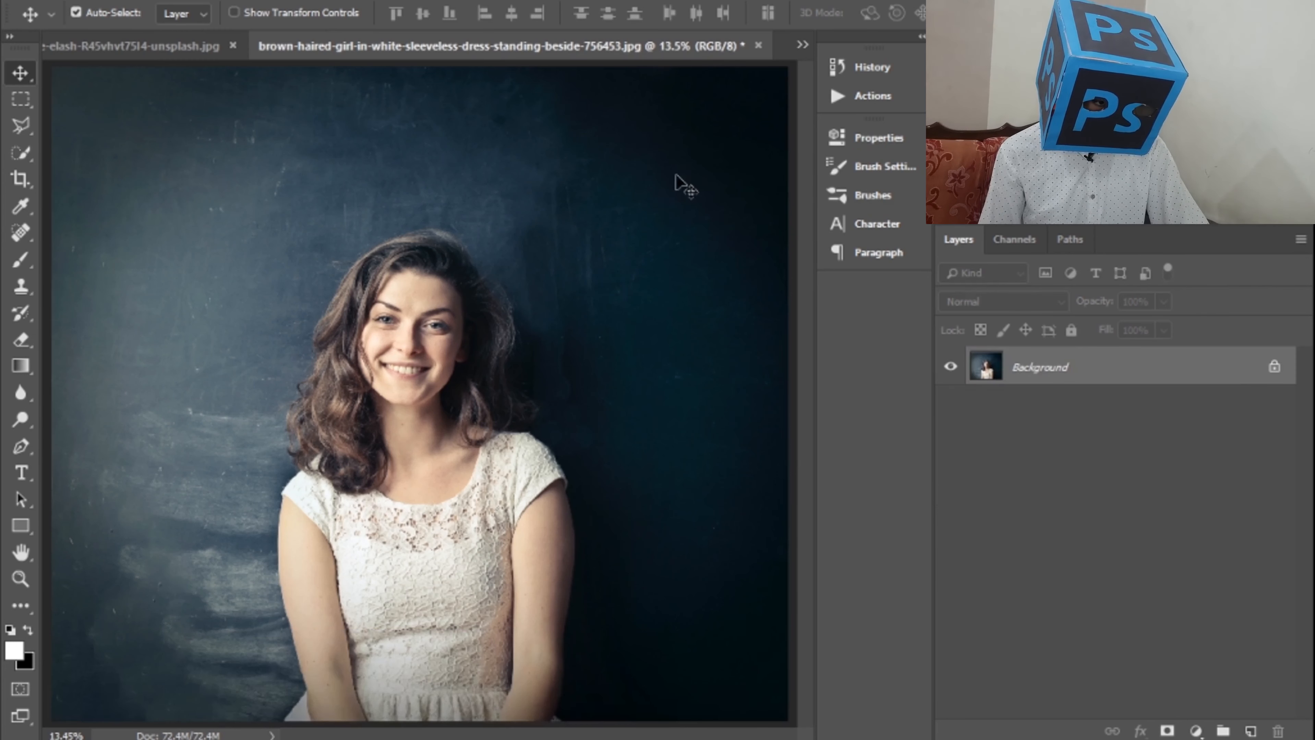
left_click(1197, 731)
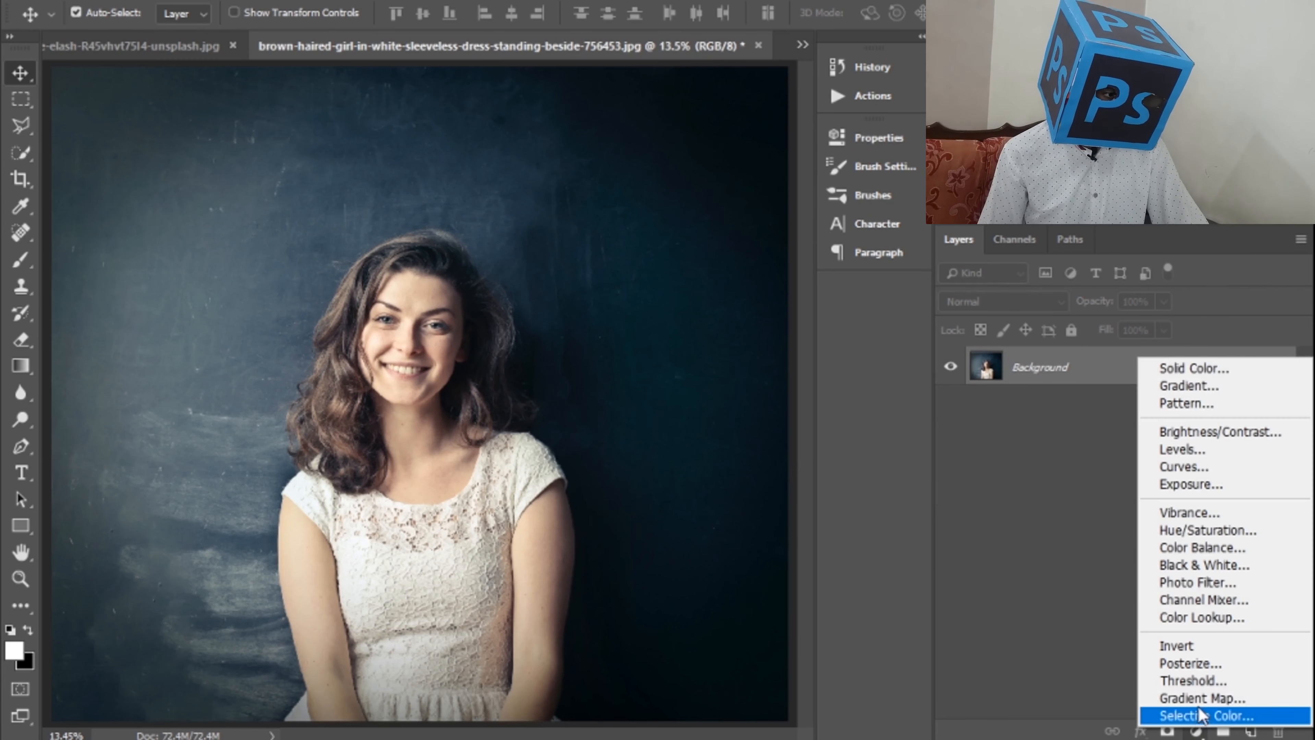
left_click(1193, 691)
left_click(620, 199)
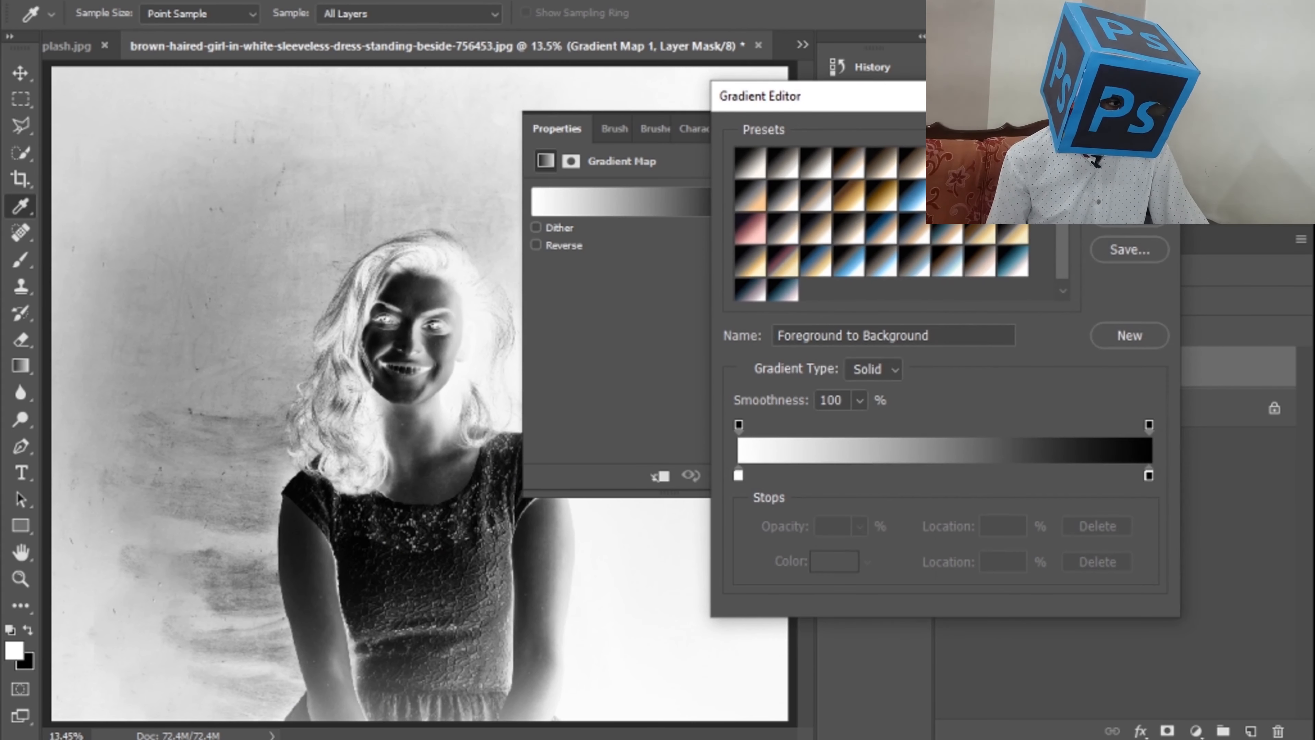
Replace the gradient presets with the default set and choose the Red, Green preset.
left_click(1061, 130)
left_click(1071, 259)
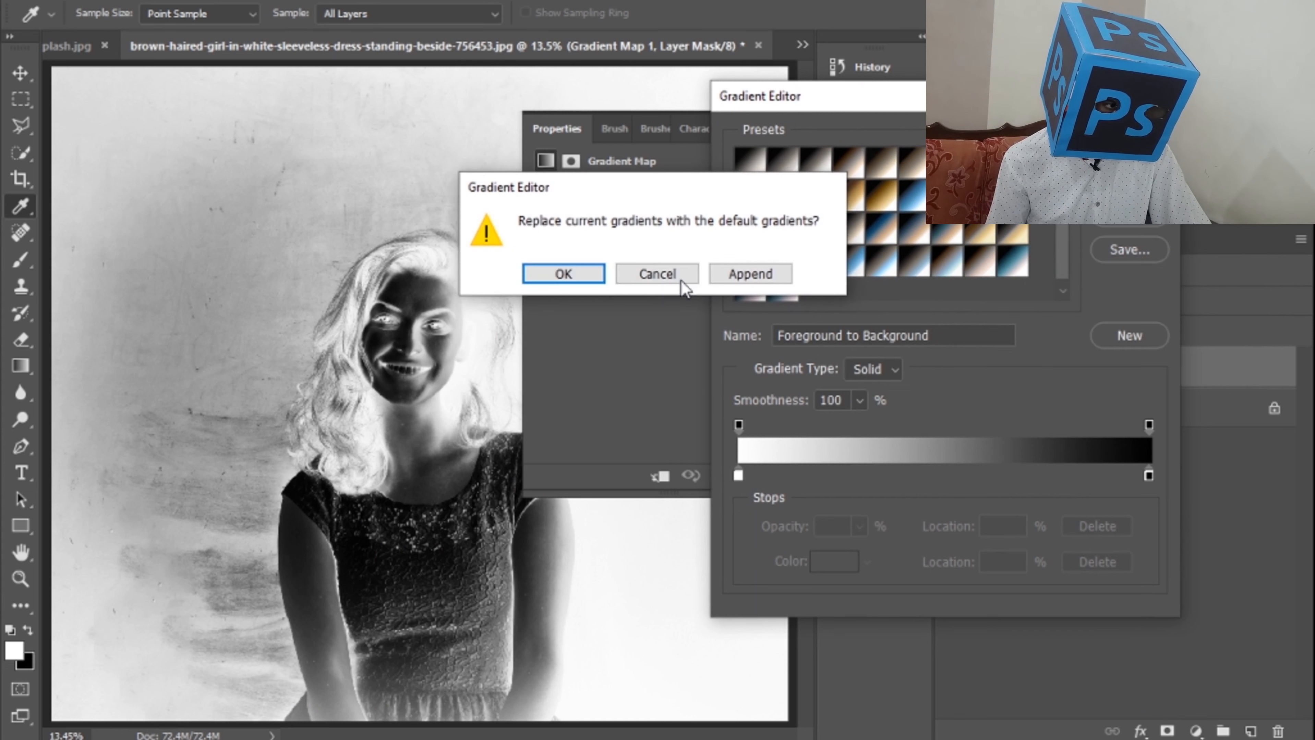
left_click(559, 271)
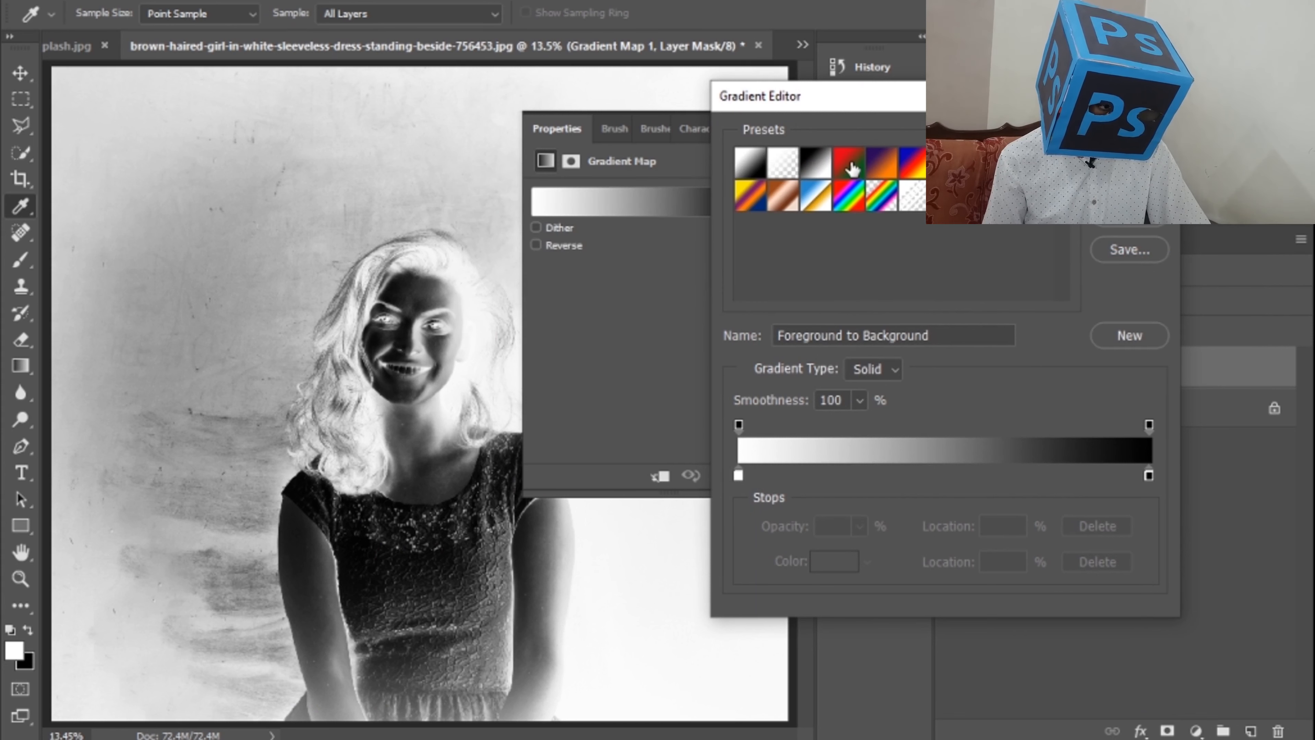
left_click(850, 164)
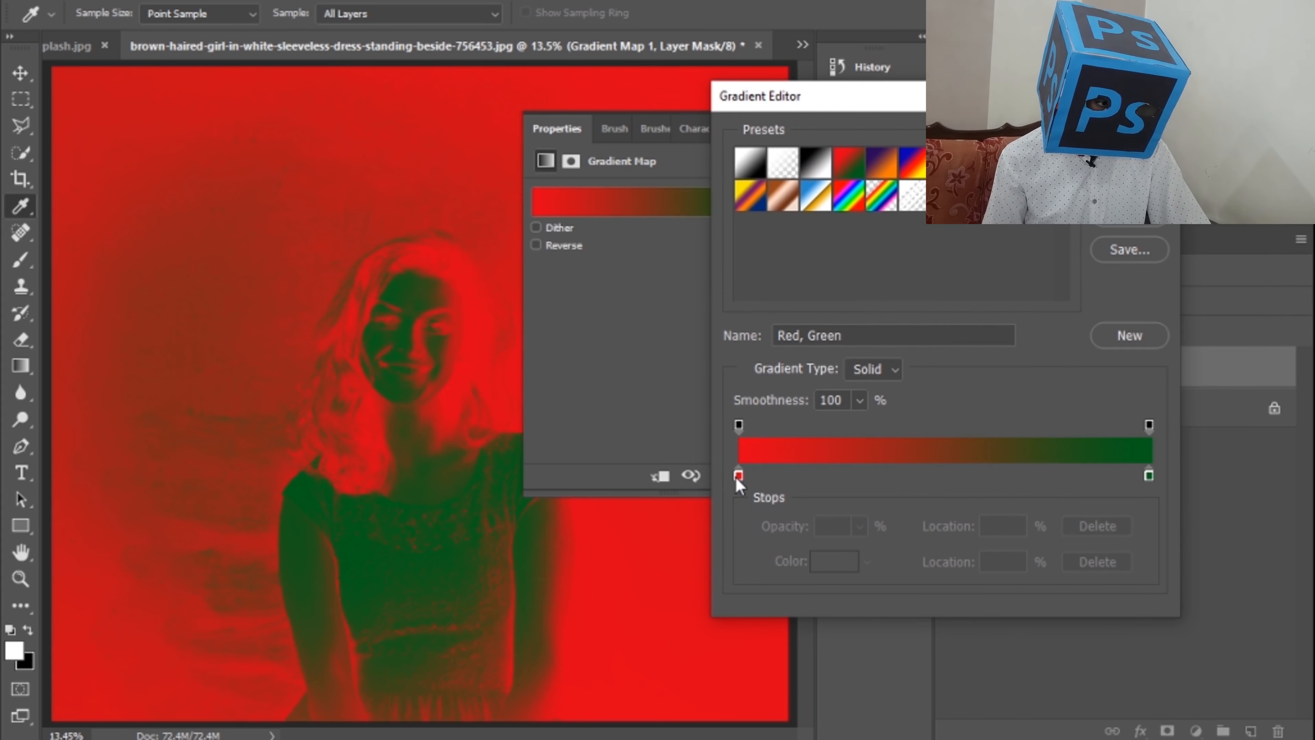
Change the gradient's red stop to blue (2500e1) and accept the custom blue-to-green gradient.
double_click(738, 476)
left_click_drag(1032, 418, 1041, 349)
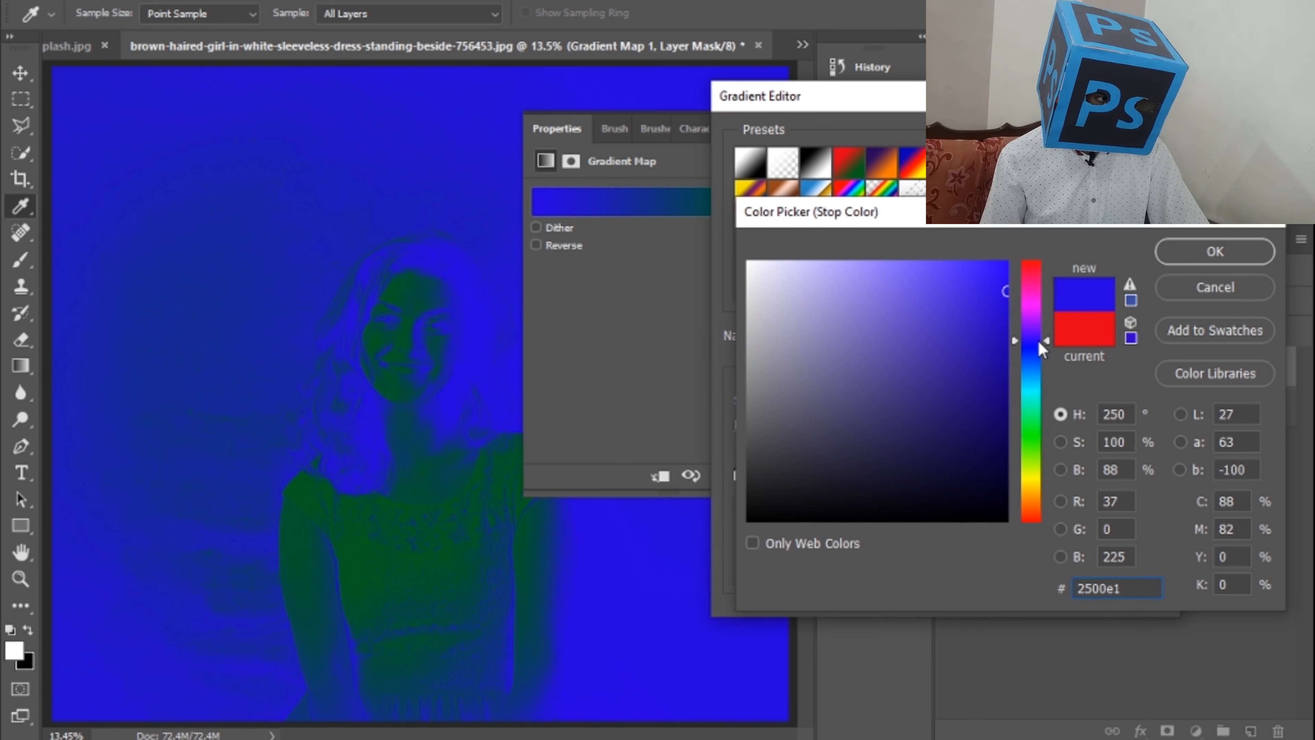
left_click(1207, 261)
left_click(1127, 136)
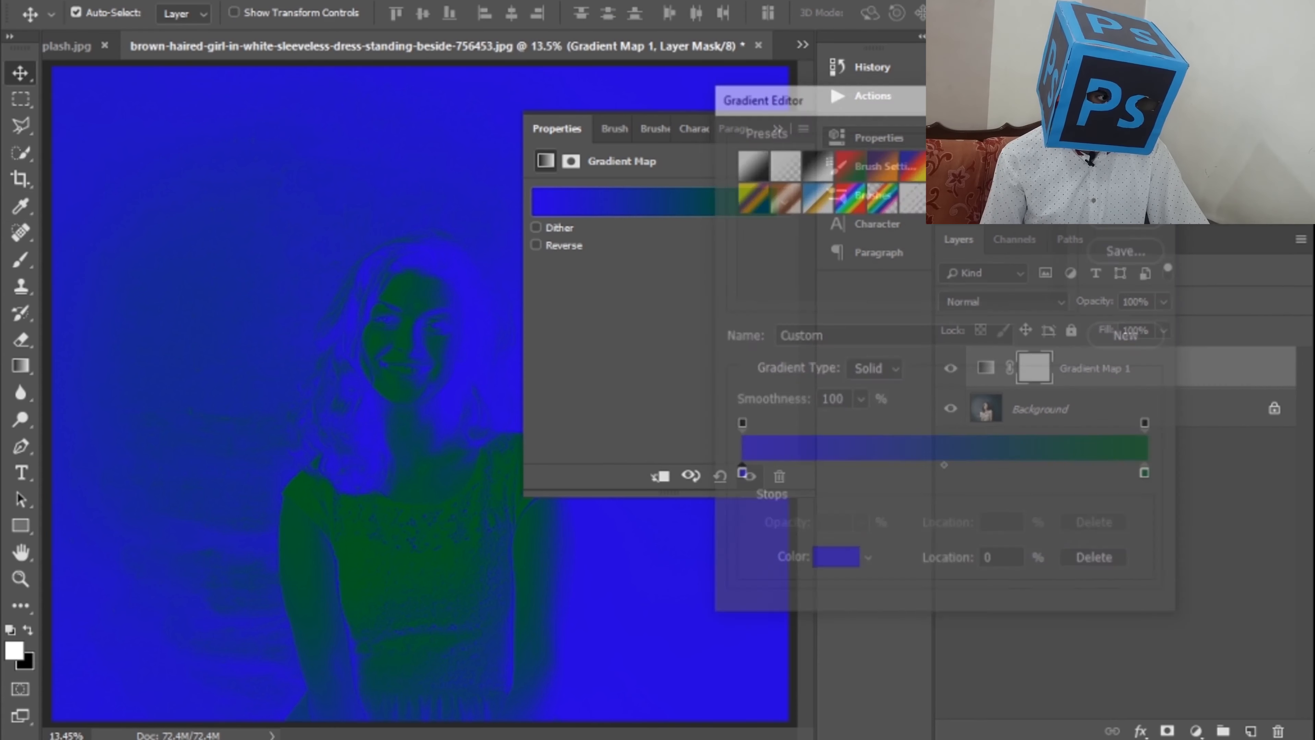
left_click(783, 124)
Set the Gradient Map 1 layer to Multiply with 83% opacity and 84% fill.
left_click(967, 301)
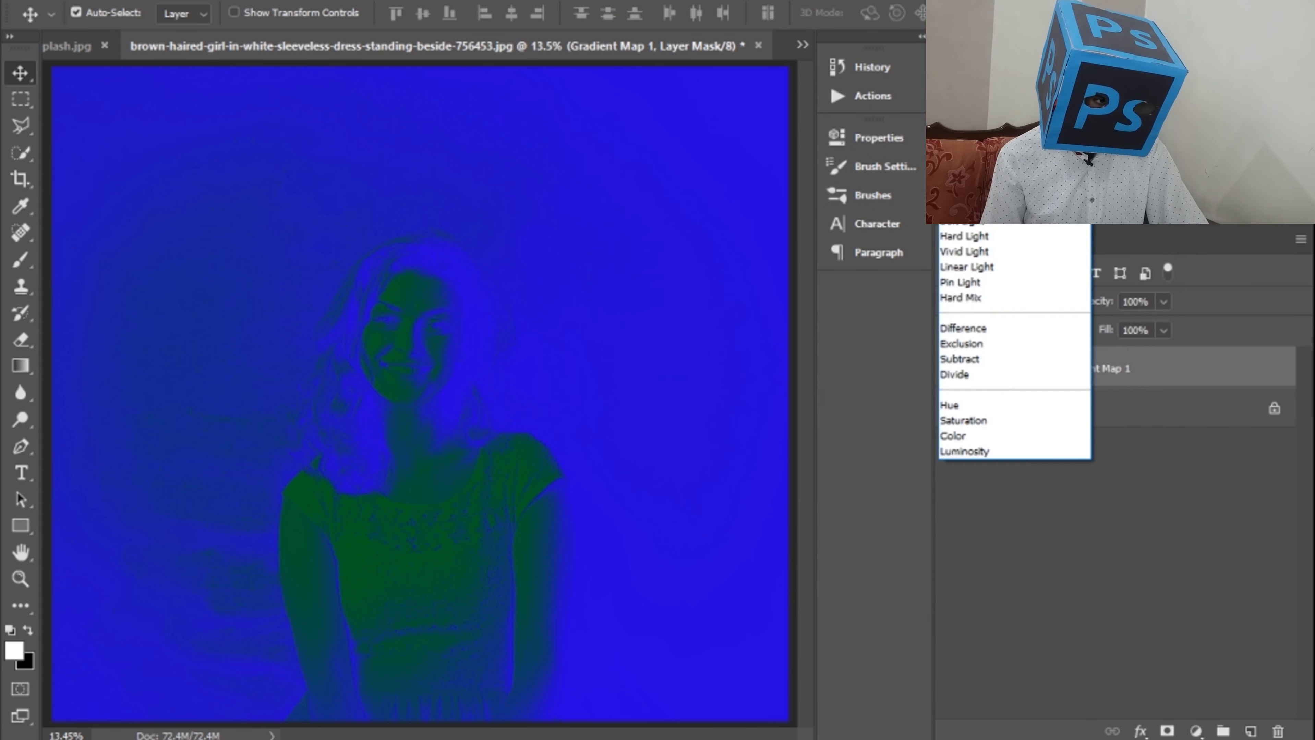
left_click(964, 35)
left_click(1164, 302)
left_click(1120, 324)
left_click_drag(1127, 330, 1161, 324)
left_click(1164, 330)
left_click(1137, 350)
left_click(1164, 303)
left_click(1164, 303)
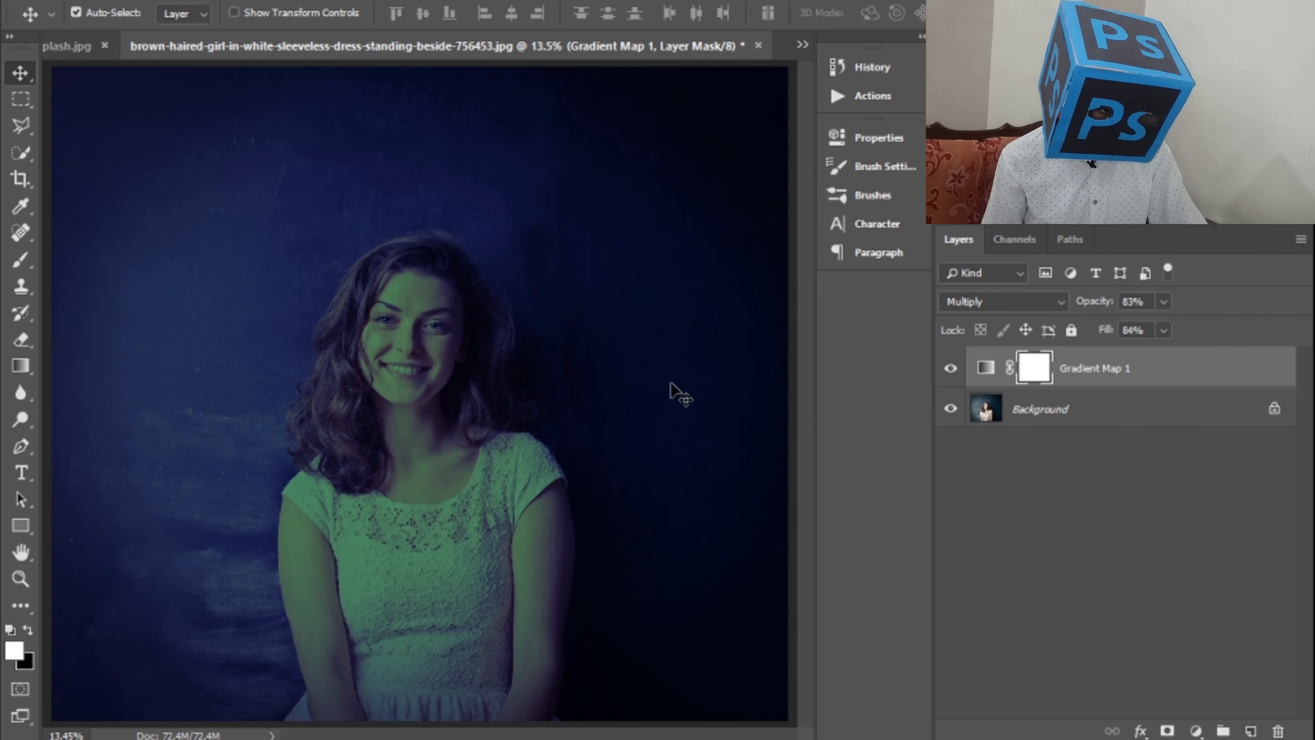
Add a second Gradient Map adjustment layer above Gradient Map 1 and open its gradient for editing.
left_click(617, 387)
key("ctrl+minus")
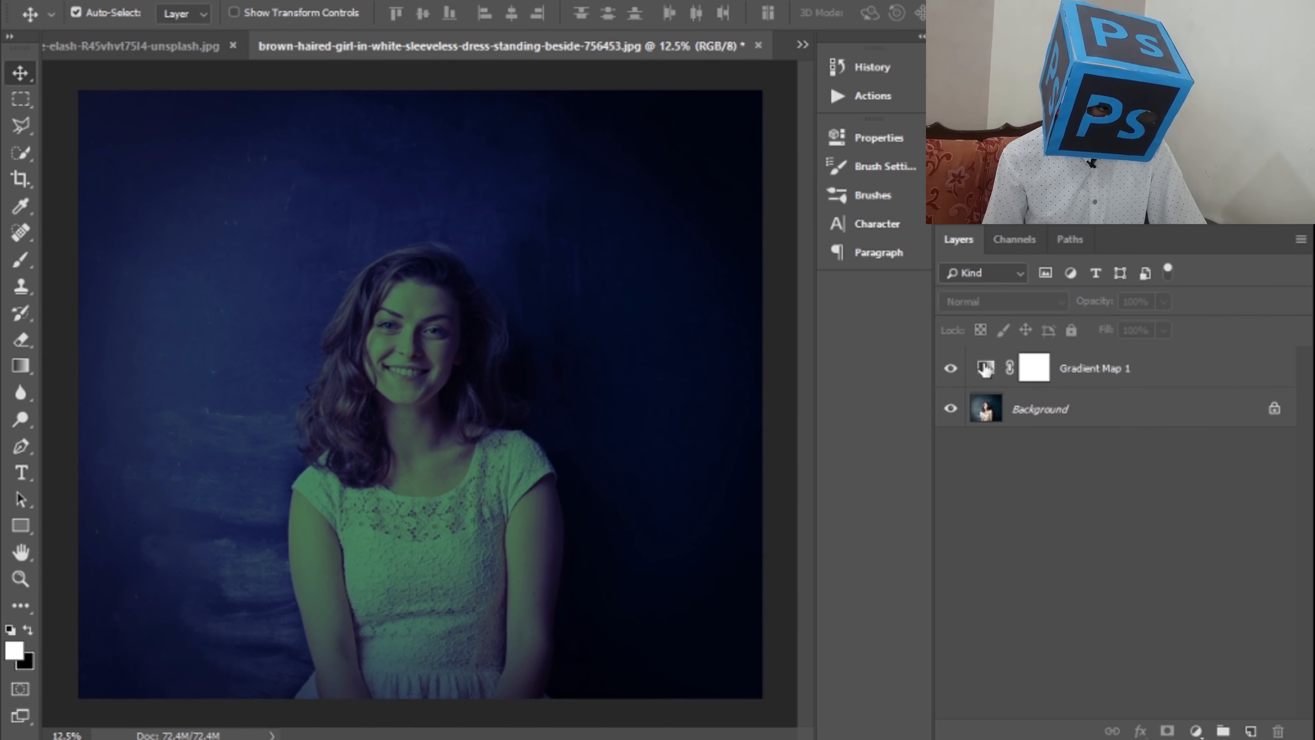
left_click(1072, 382)
left_click(1192, 732)
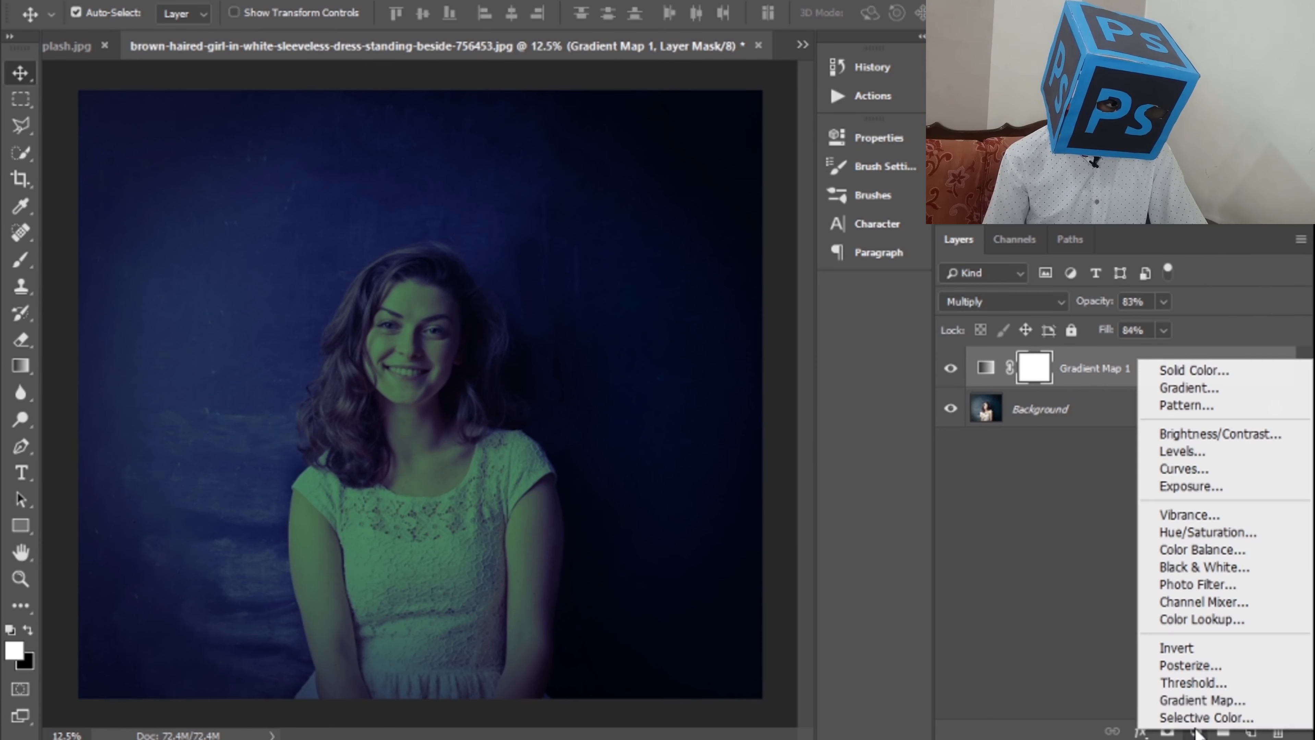
left_click(1183, 699)
left_click(587, 221)
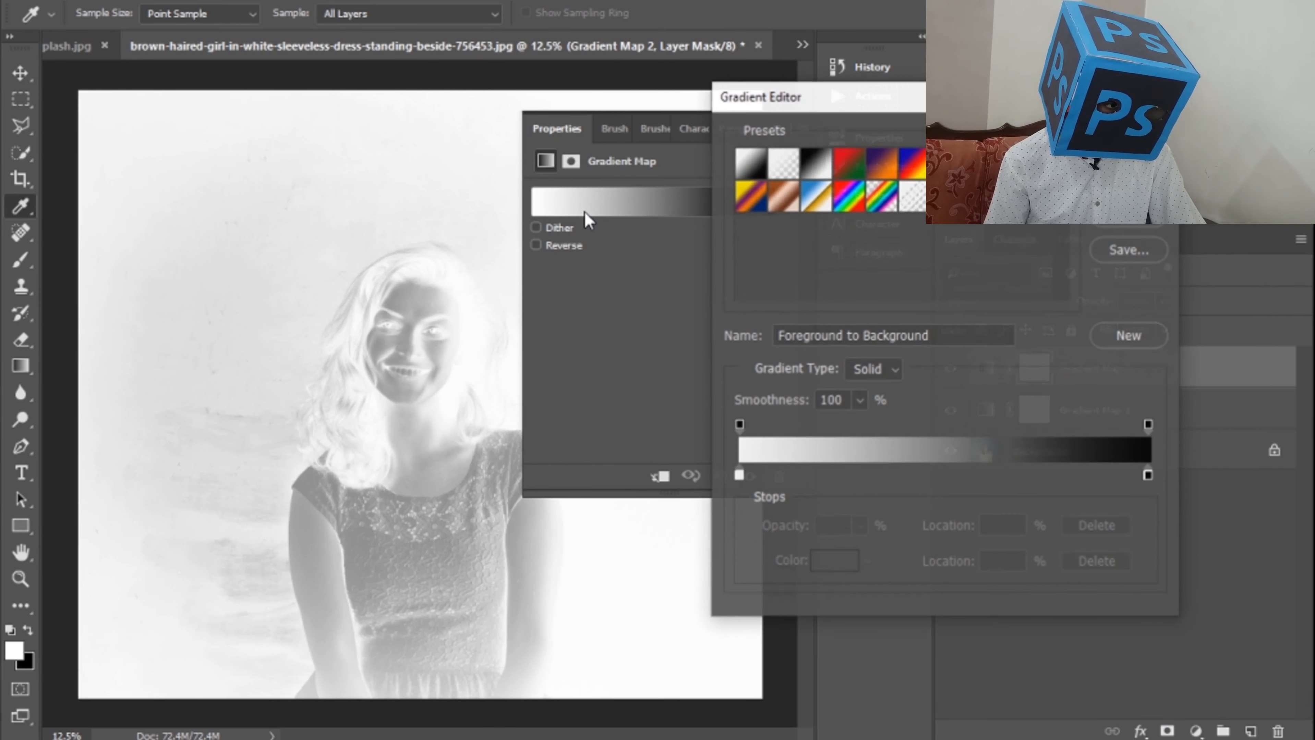
Try several default presets on the second gradient map, including Yellow, Violet, Orange, Blue, then Chrome and Spectrum.
left_click(756, 196)
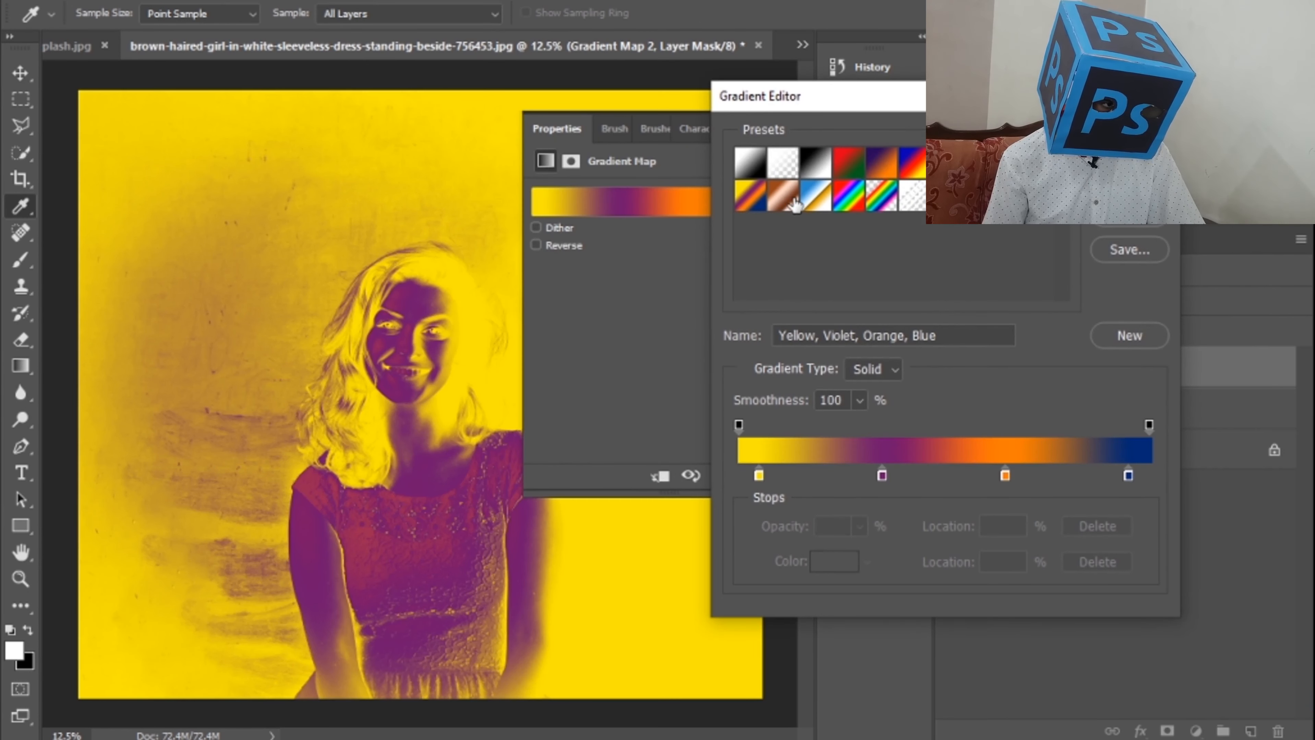
left_click(783, 198)
left_click(820, 202)
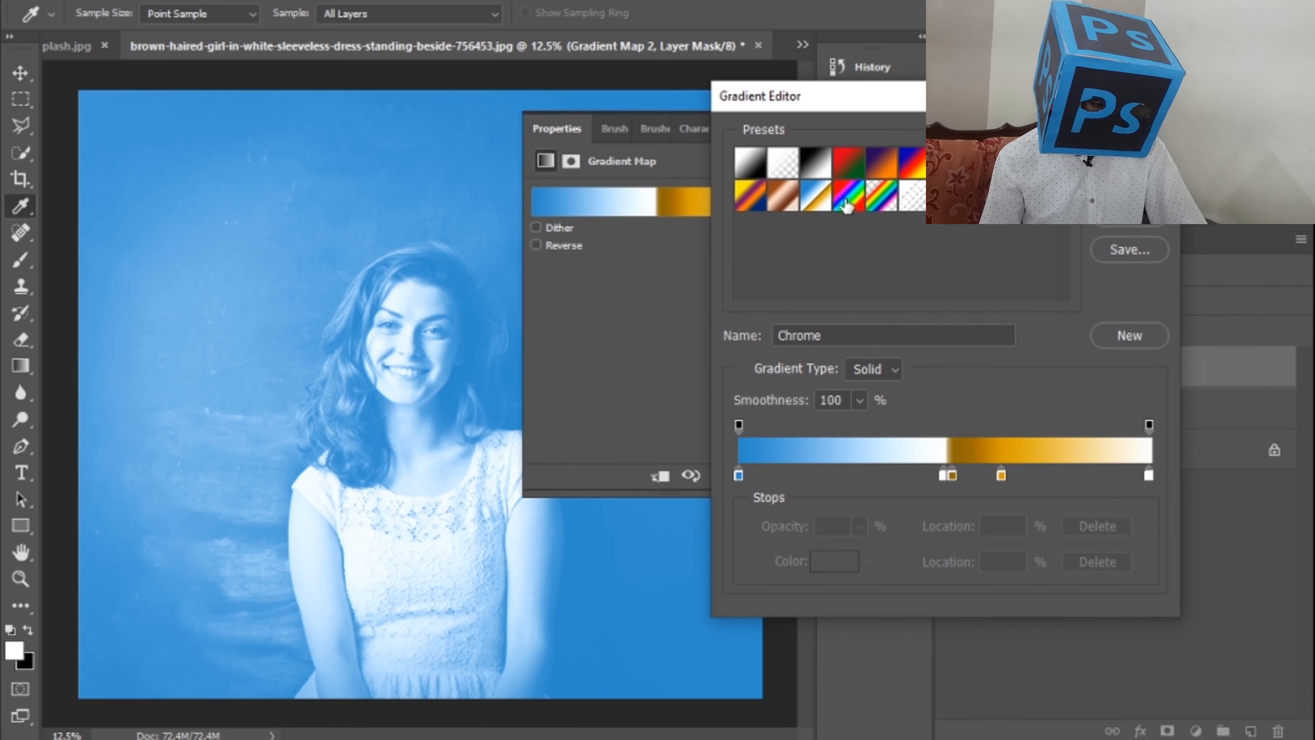
left_click(881, 200)
left_click(850, 202)
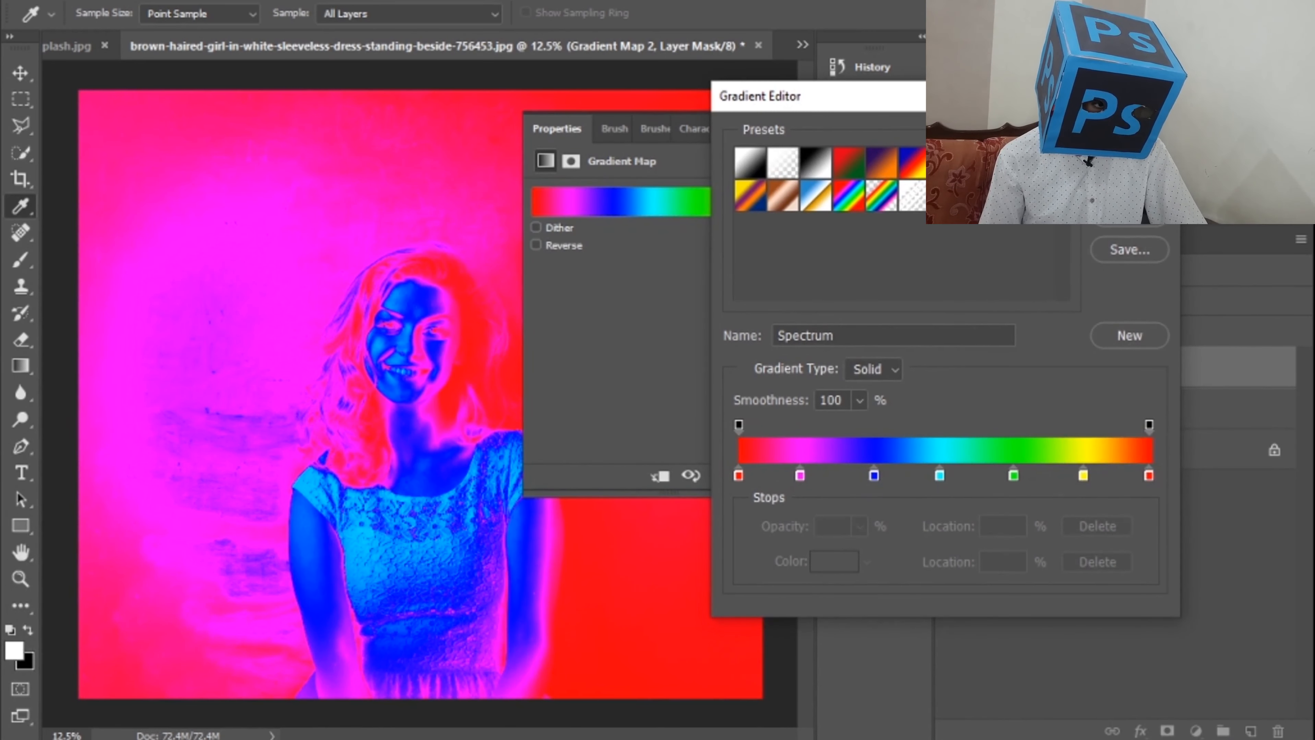
Replace the gradient presets with the Photographic Toning set and apply the Blue-Selenium 1 preset.
left_click(1057, 131)
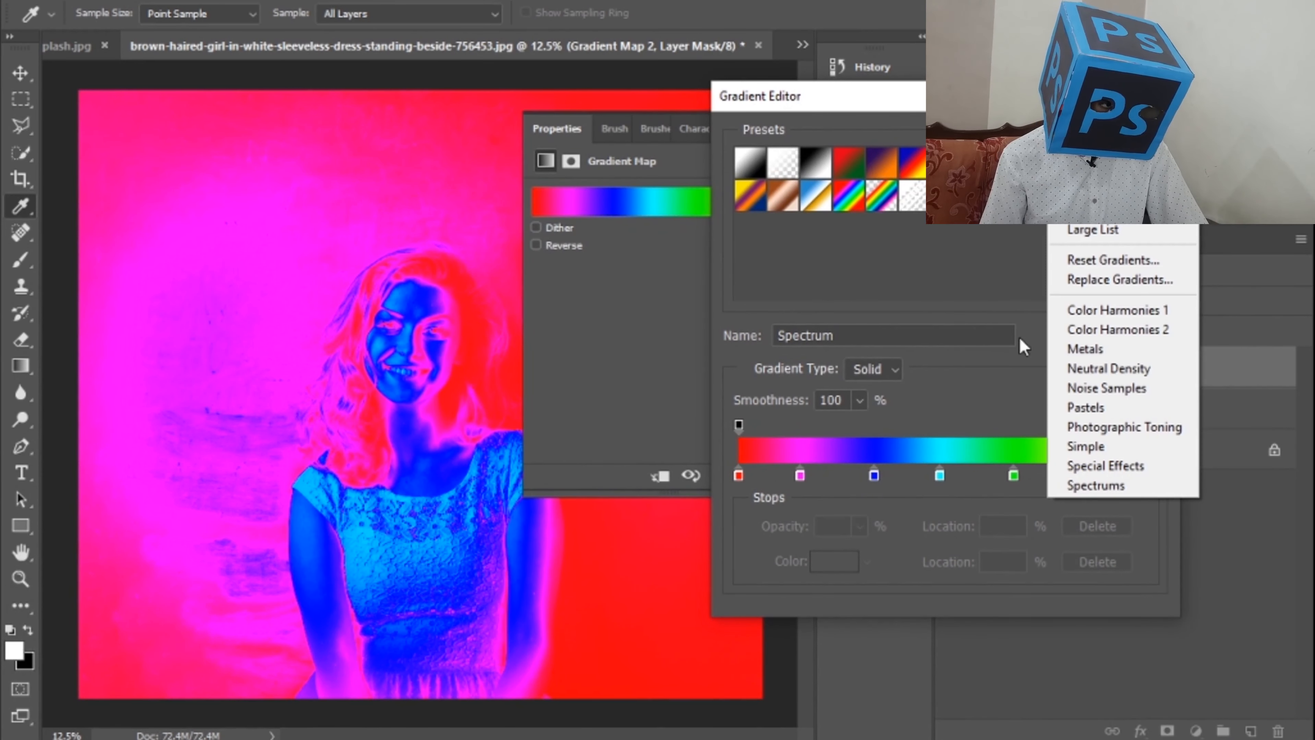
left_click(1093, 426)
left_click(603, 276)
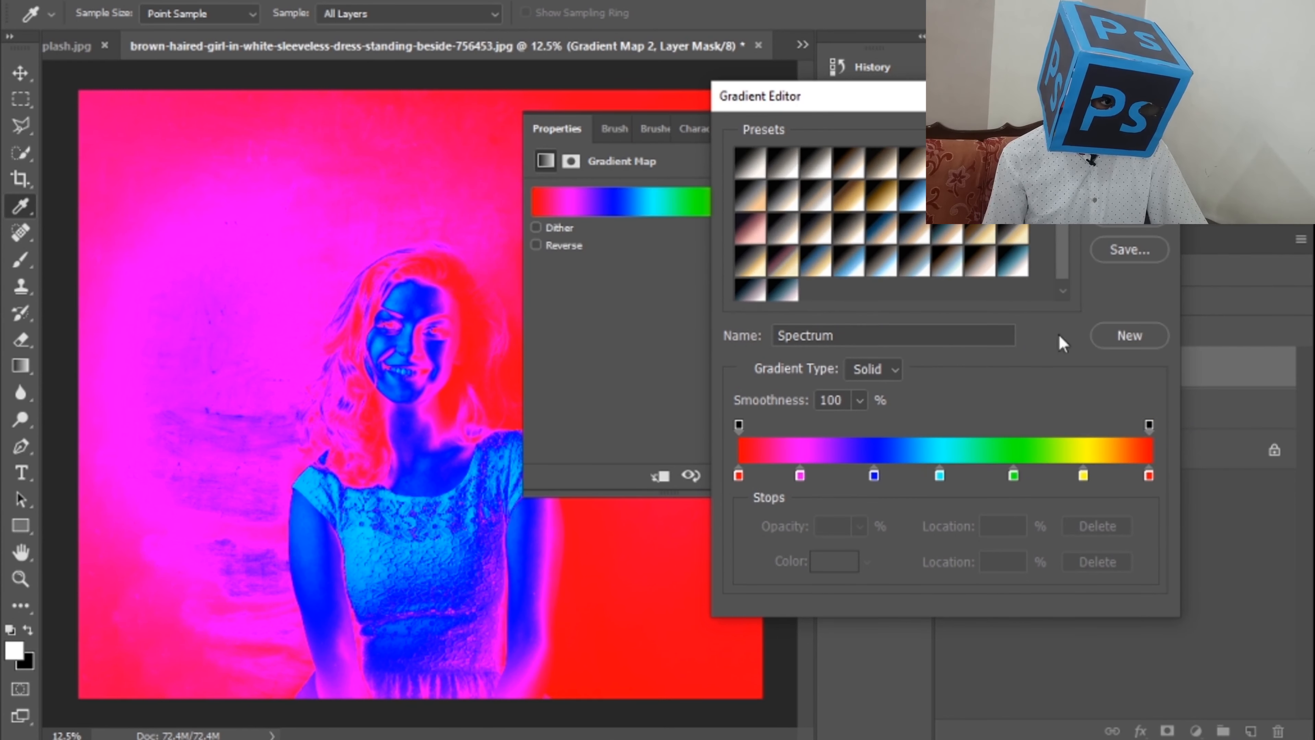
left_click(849, 267)
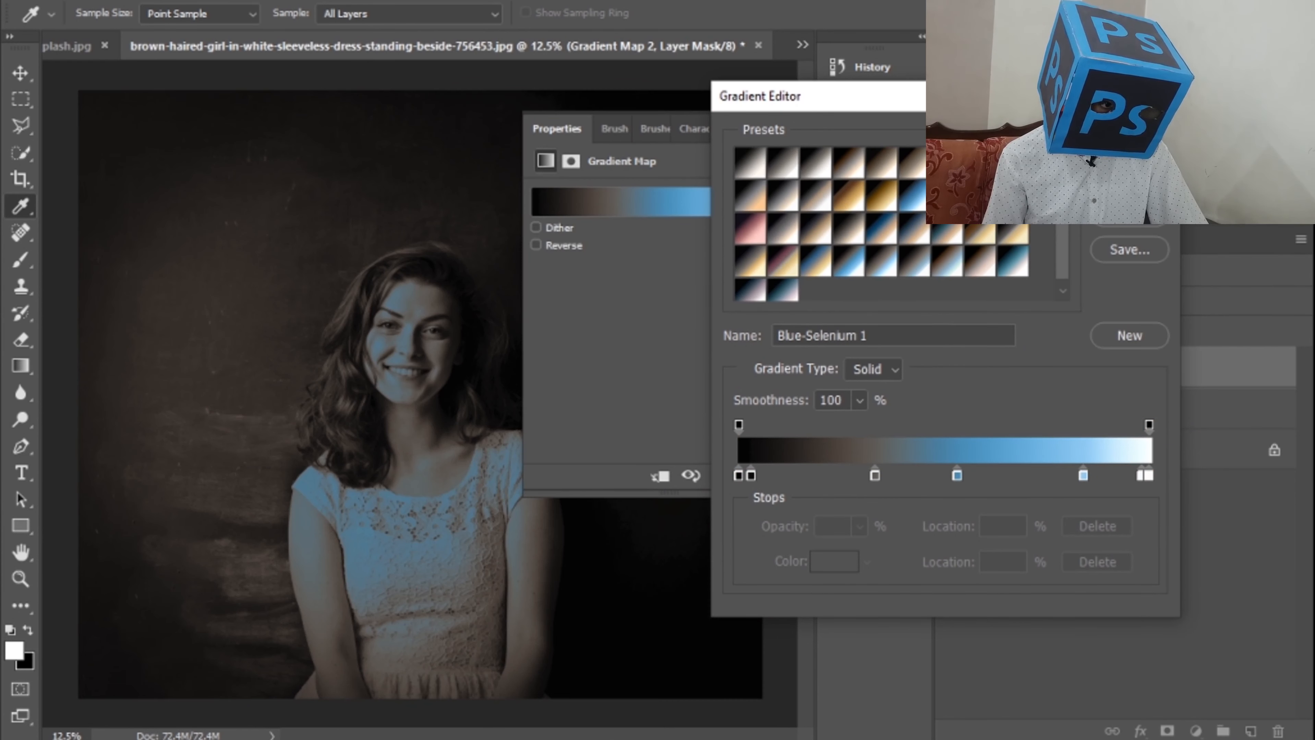
key("Return")
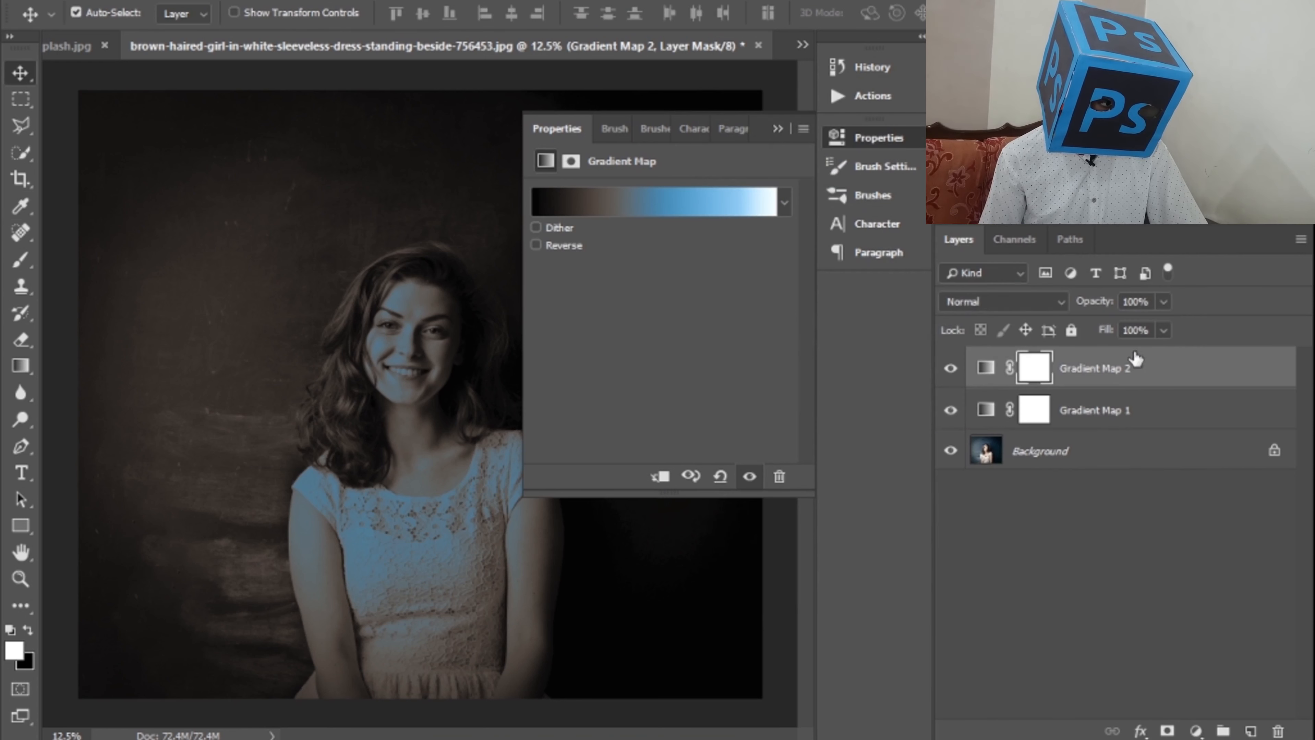
Set the Gradient Map 2 layer's blend mode to Multiply and collapse the adjustment's properties.
left_click(1048, 302)
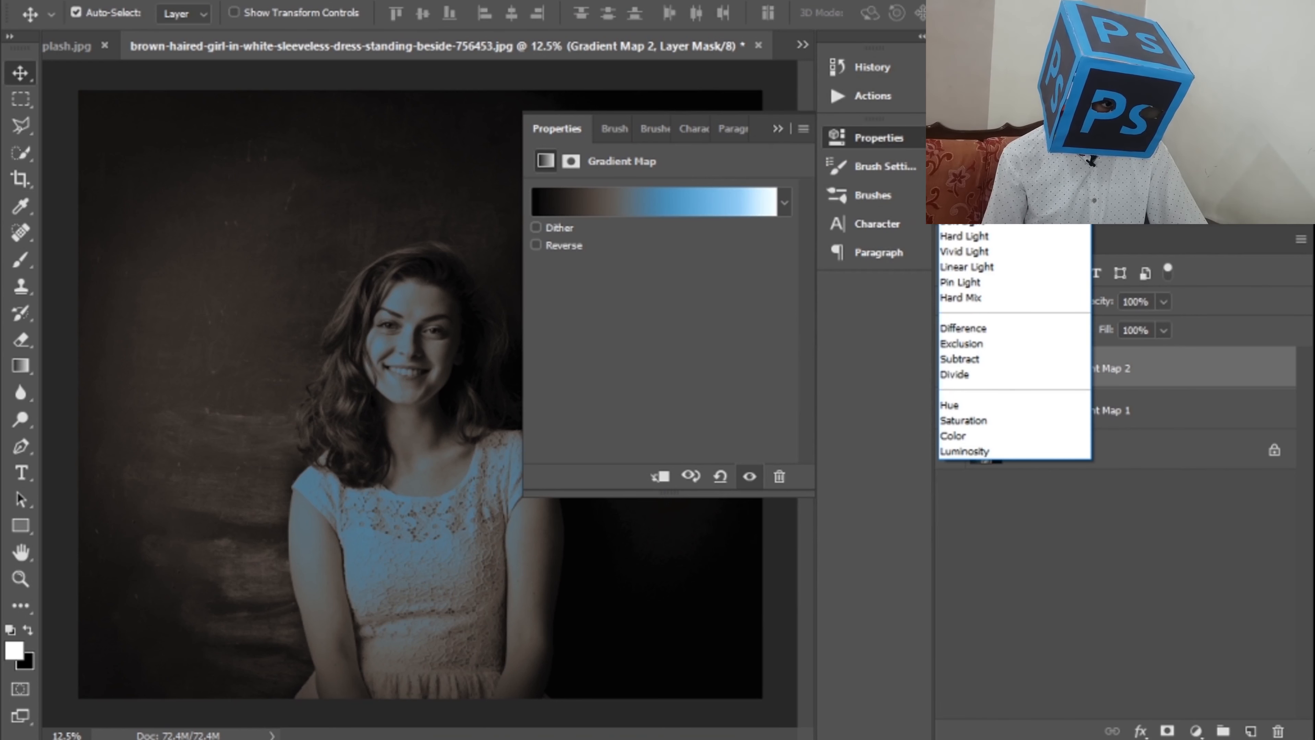
left_click(975, 37)
left_click(779, 128)
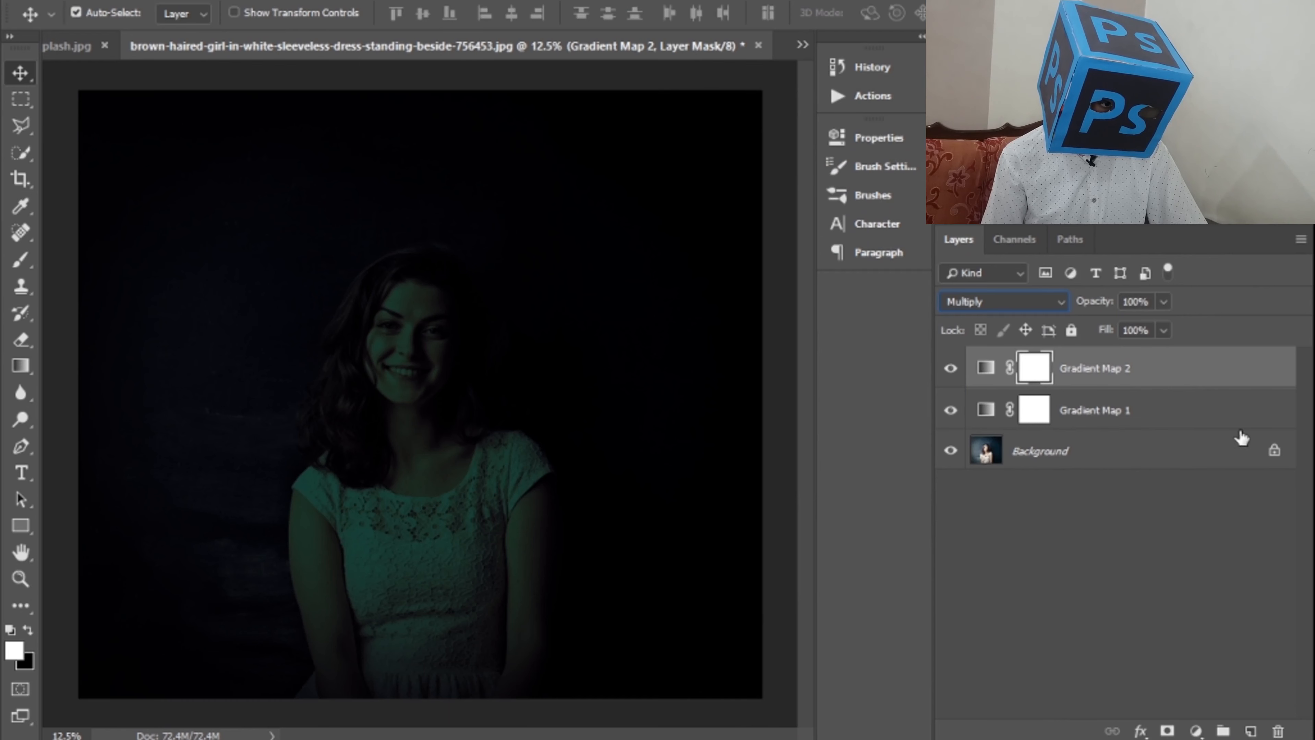
Lower the Gradient Map 2 layer's opacity to 62% and its fill to 61%.
left_click(1163, 302)
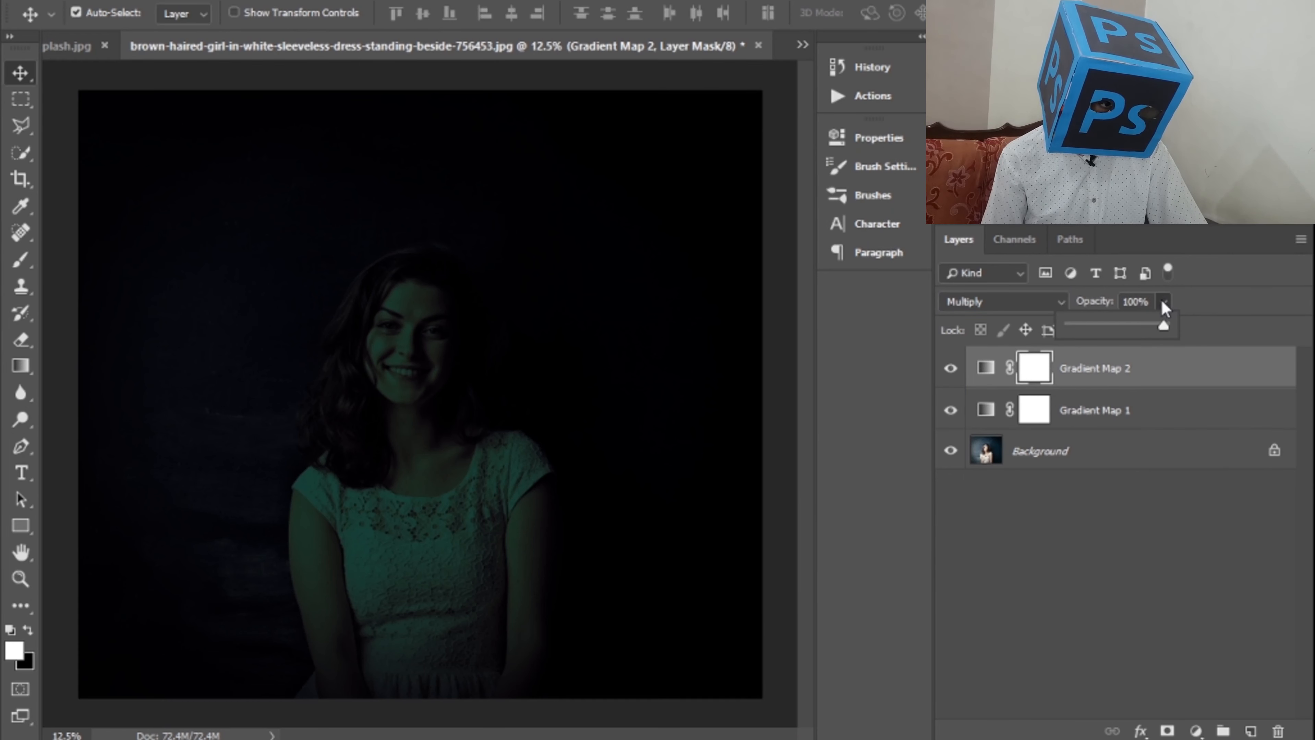
left_click(1121, 326)
left_click_drag(1107, 326, 1118, 354)
left_click(1163, 332)
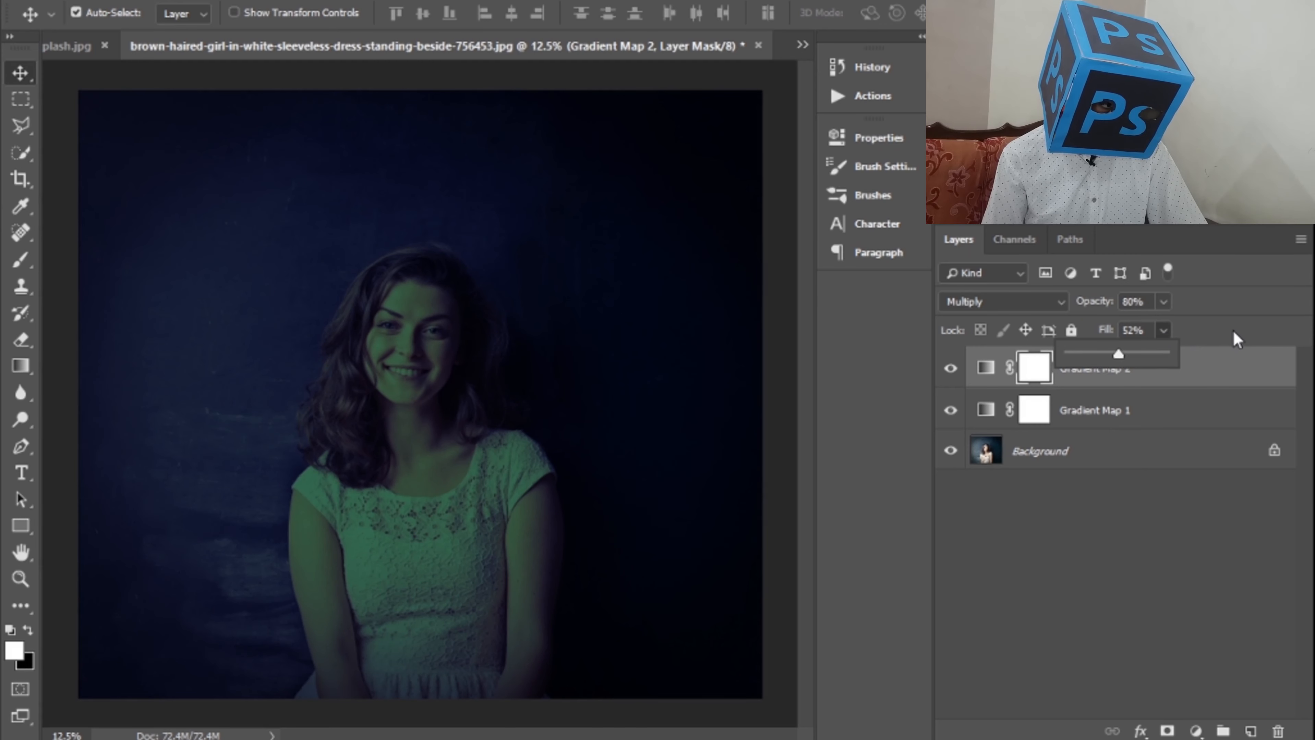
left_click(1237, 340)
left_click(1163, 333)
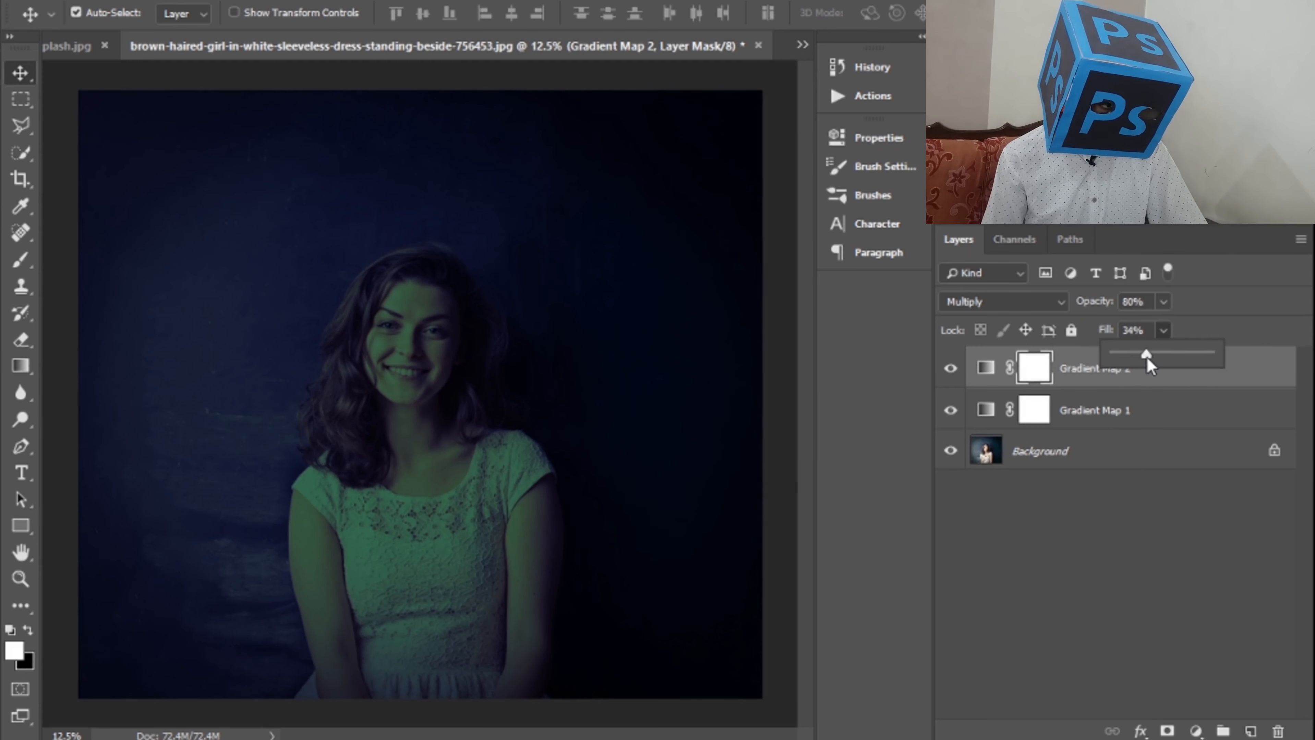
left_click_drag(1146, 355, 1147, 324)
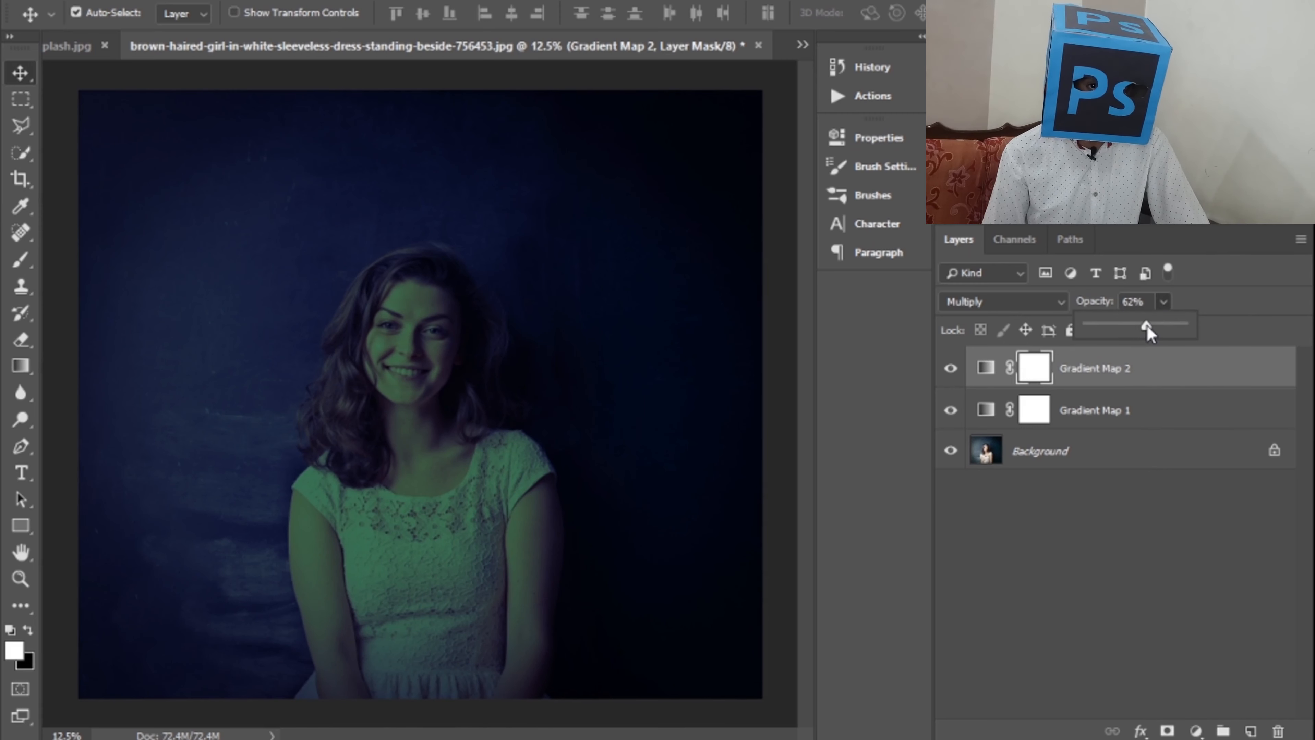
left_click(1238, 313)
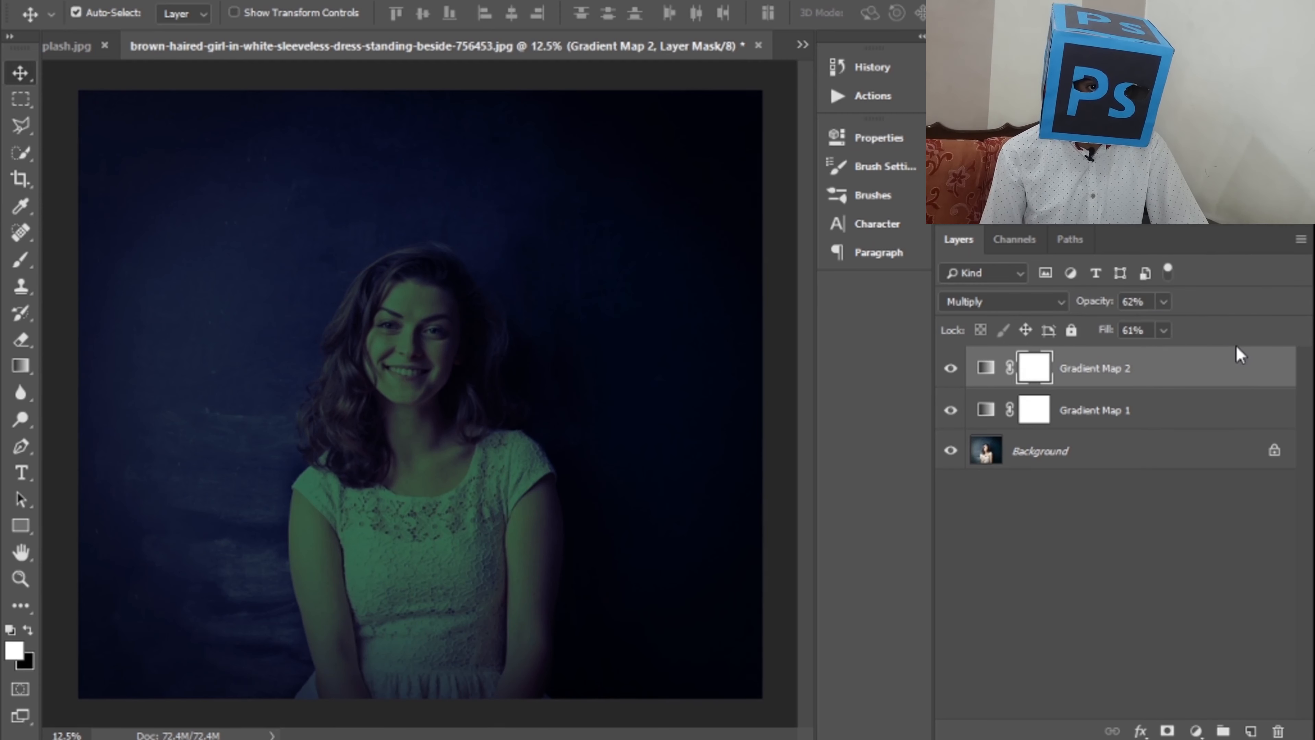